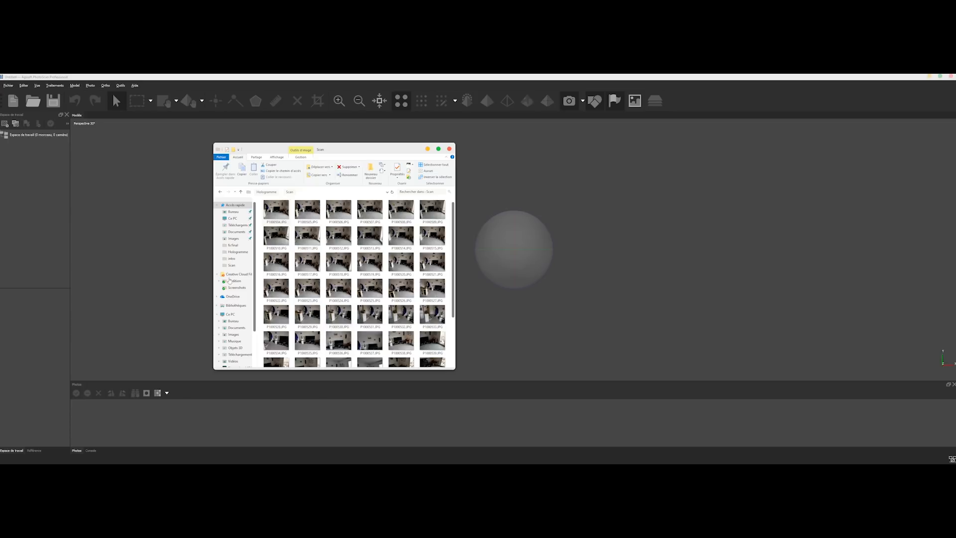
Review the interface language, theme and default view options in the PhotoScan preferences.
click(124, 209)
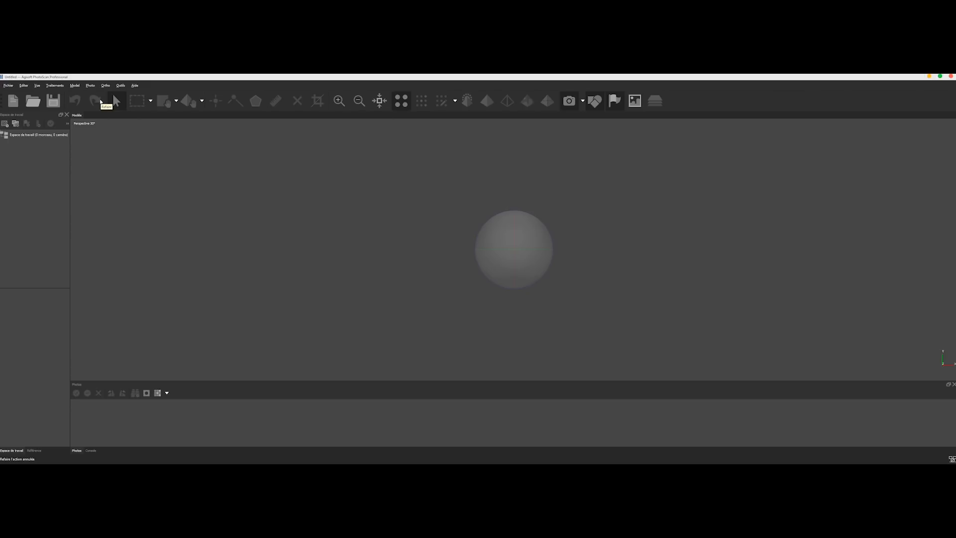
click(119, 86)
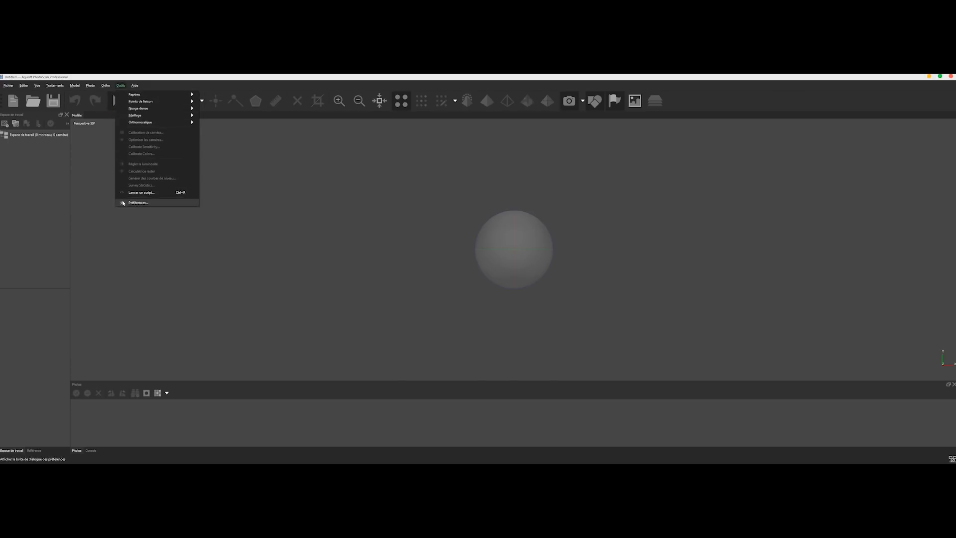
click(138, 203)
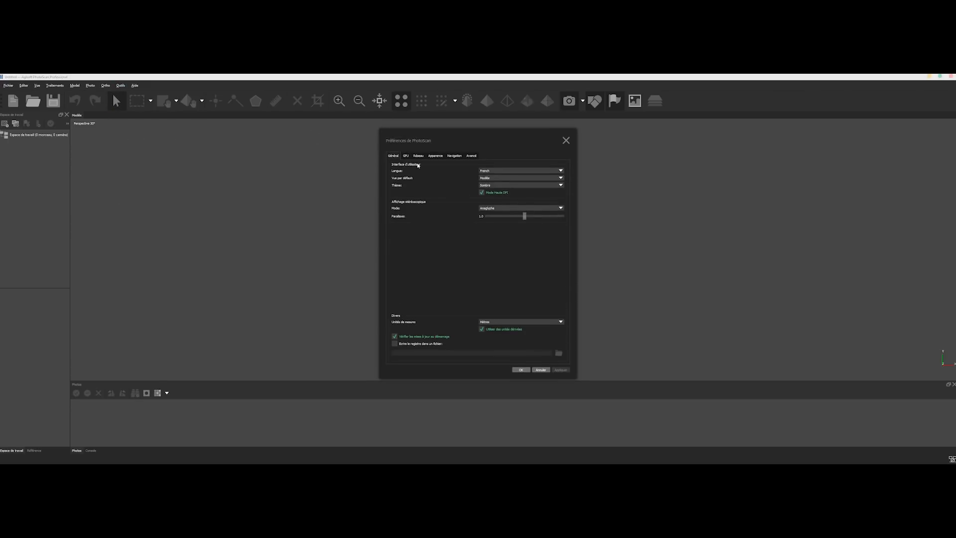
click(486, 172)
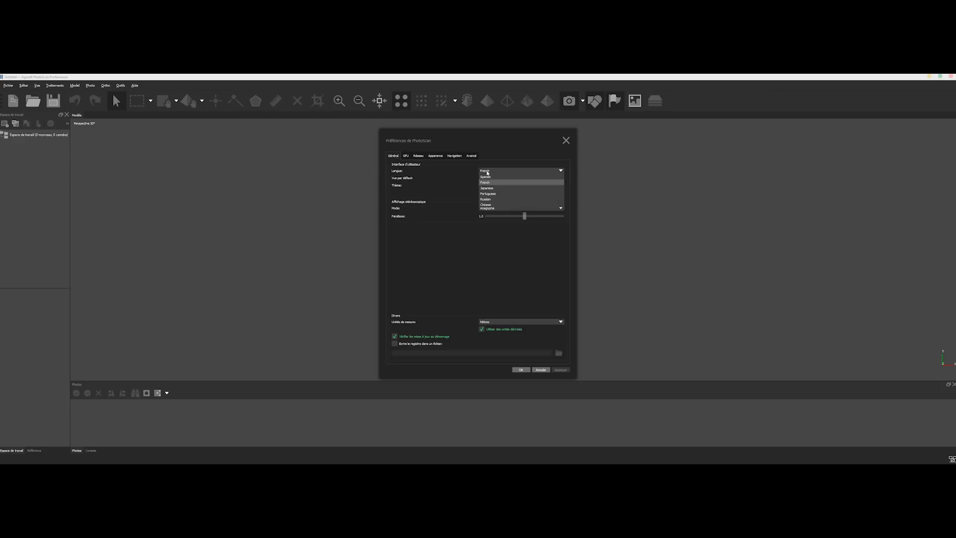
click(487, 172)
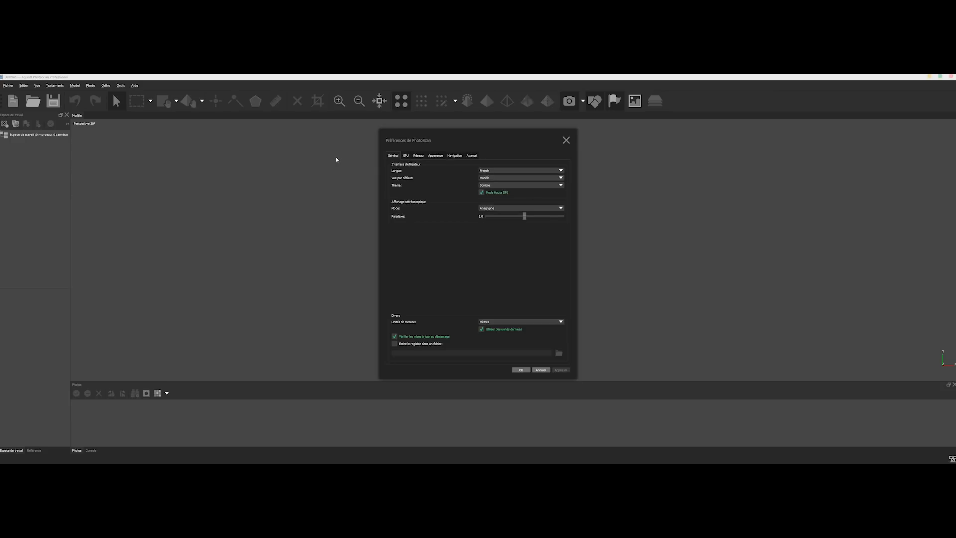
click(494, 187)
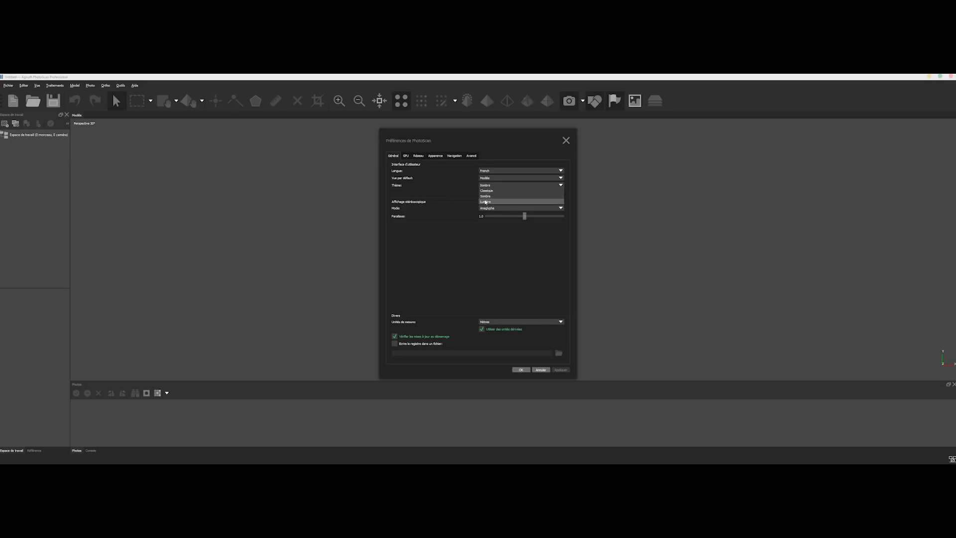
click(482, 197)
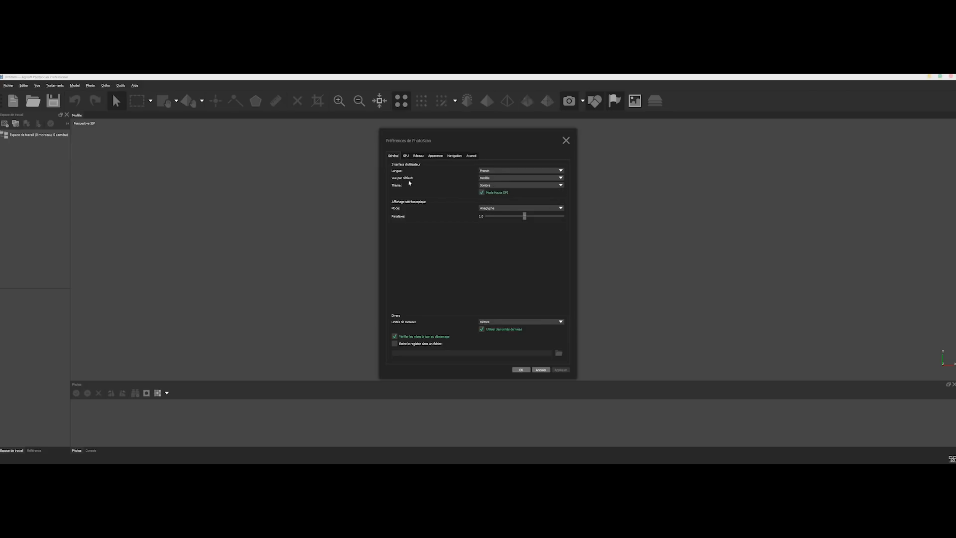
click(483, 179)
click(462, 193)
click(521, 369)
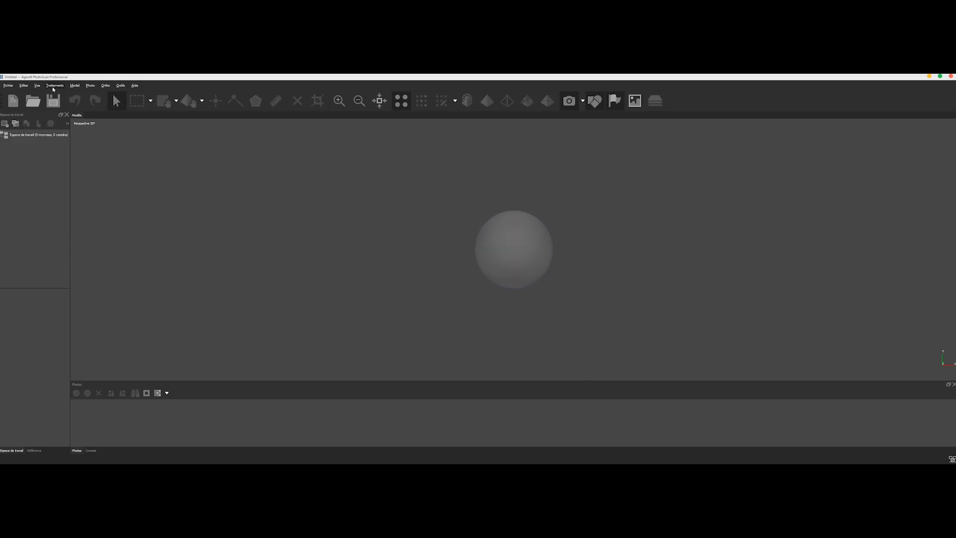
Add all the JPG photos from the Scan folder, inside the Hologramme folder on the desktop, to the project.
click(53, 86)
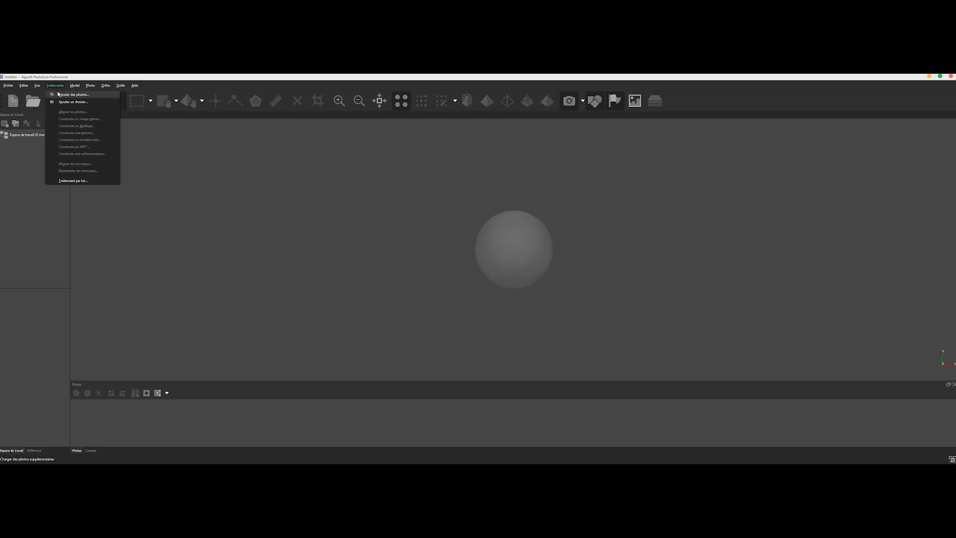
click(58, 95)
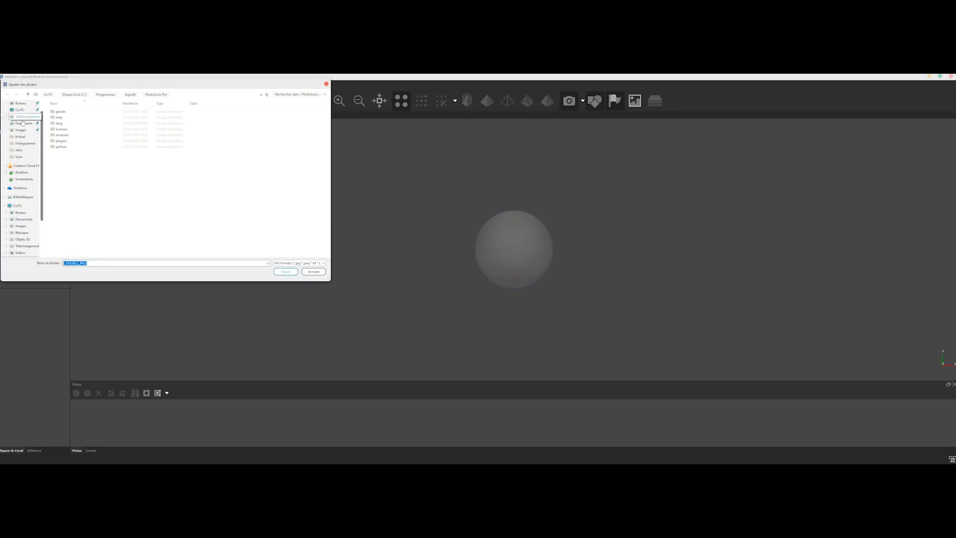
scroll(19, 116, up, 1)
click(20, 115)
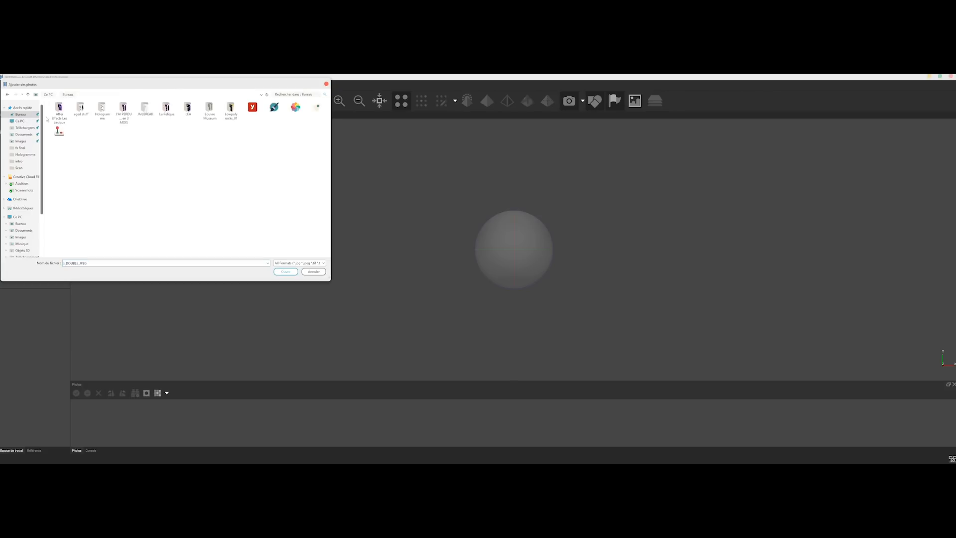
double_click(98, 111)
double_click(198, 126)
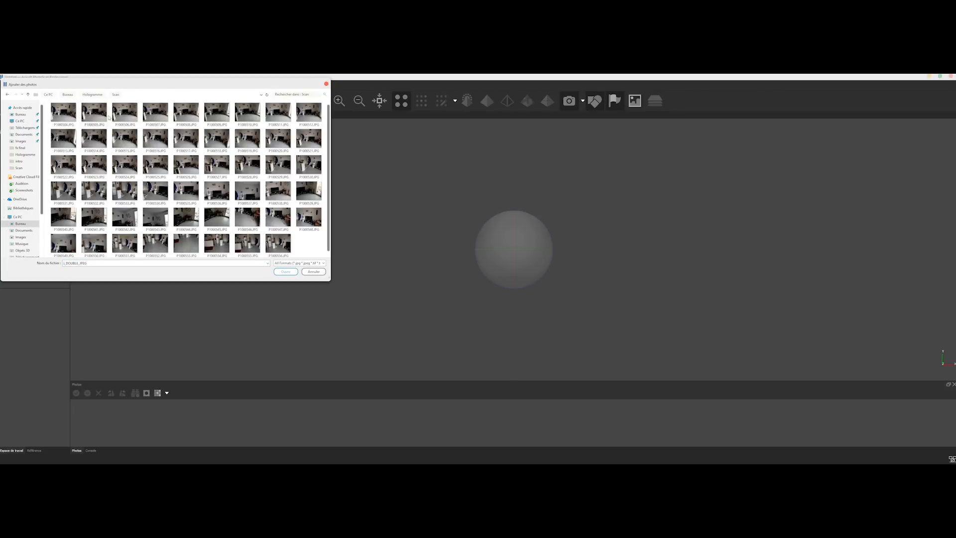
click(69, 118)
shift+click(282, 242)
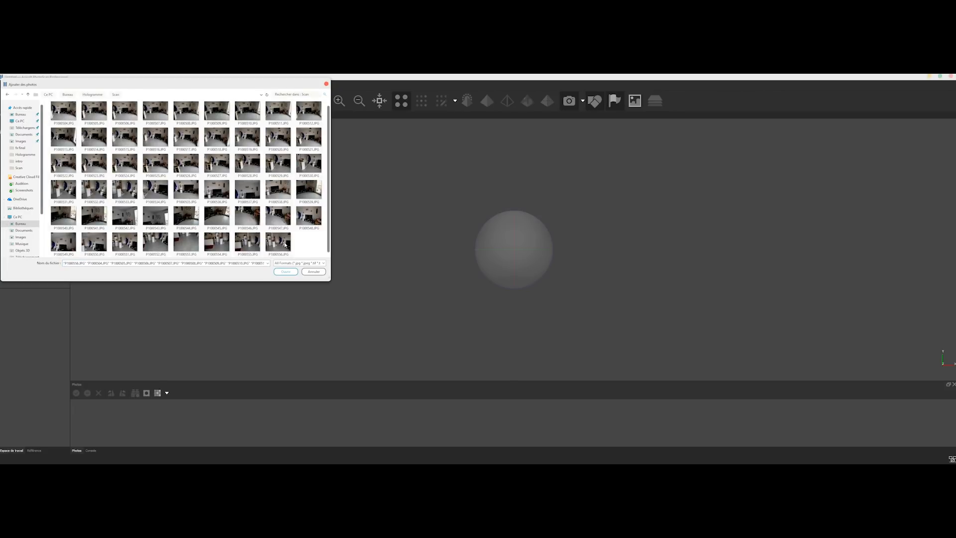
click(285, 272)
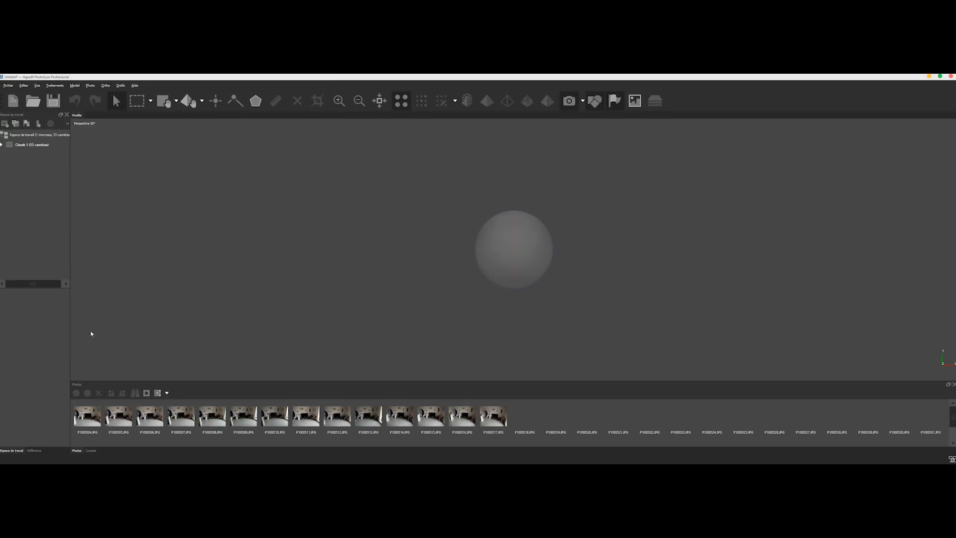
Align the imported photos with the accuracy set to high (Haute).
click(55, 86)
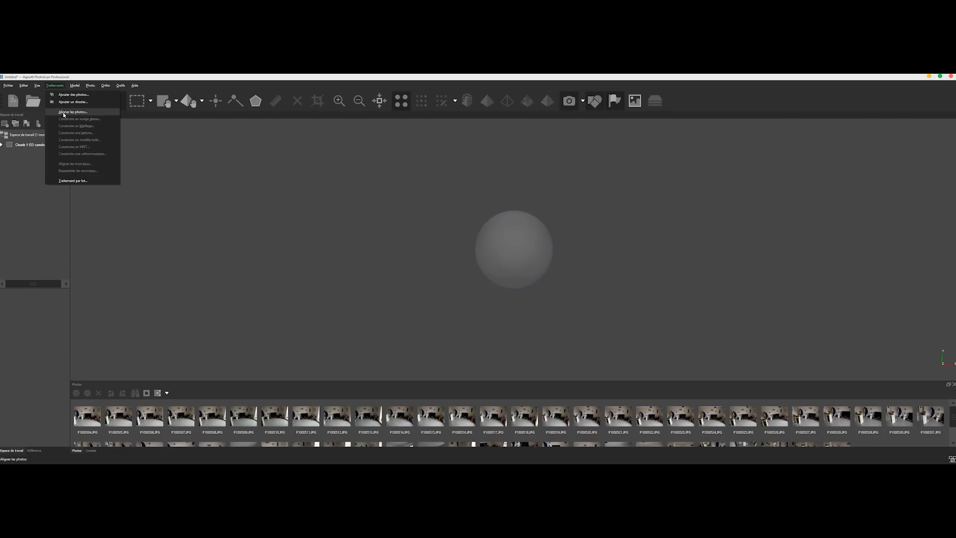
click(64, 112)
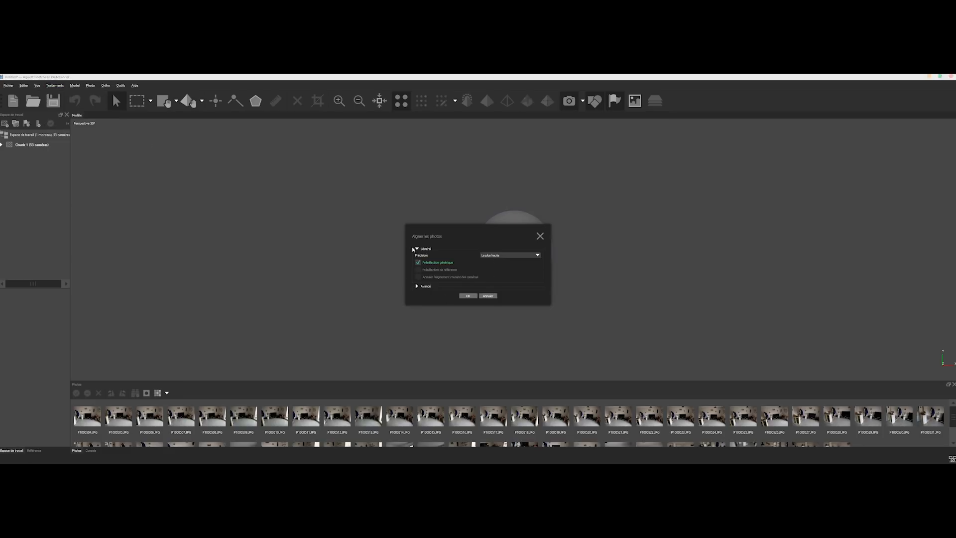
drag(411, 231, 375, 220)
click(476, 247)
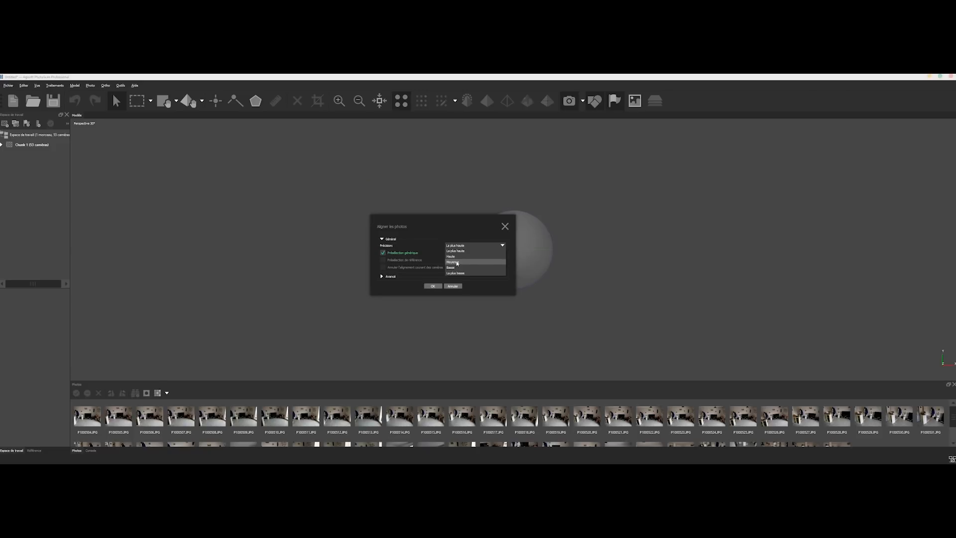
click(454, 256)
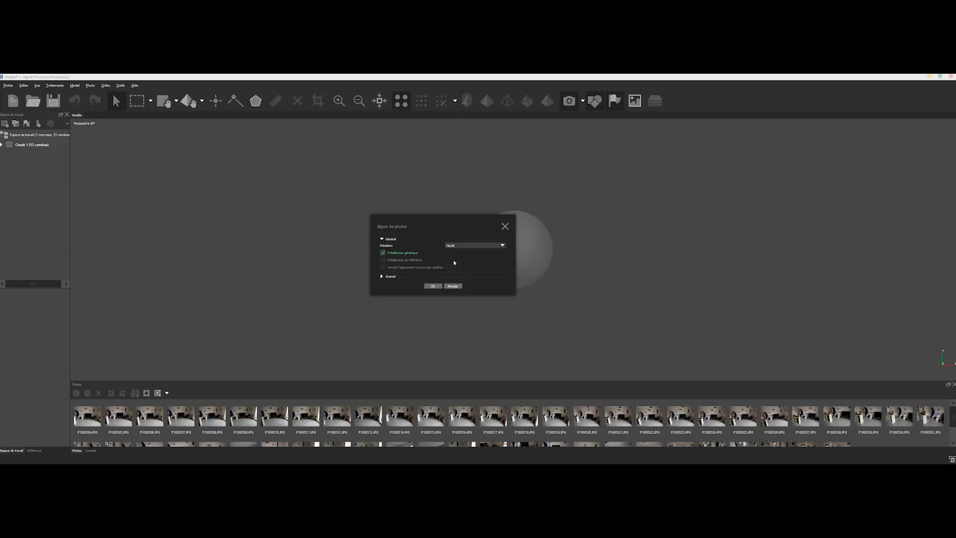
click(431, 286)
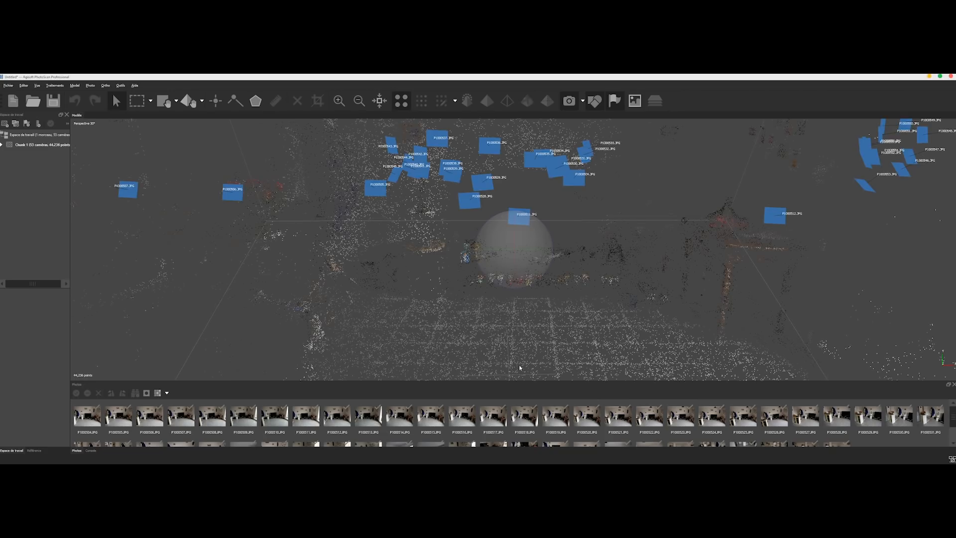
Build a dense point cloud from the aligned photos with the quality set to low (Basse).
drag(536, 270, 455, 315)
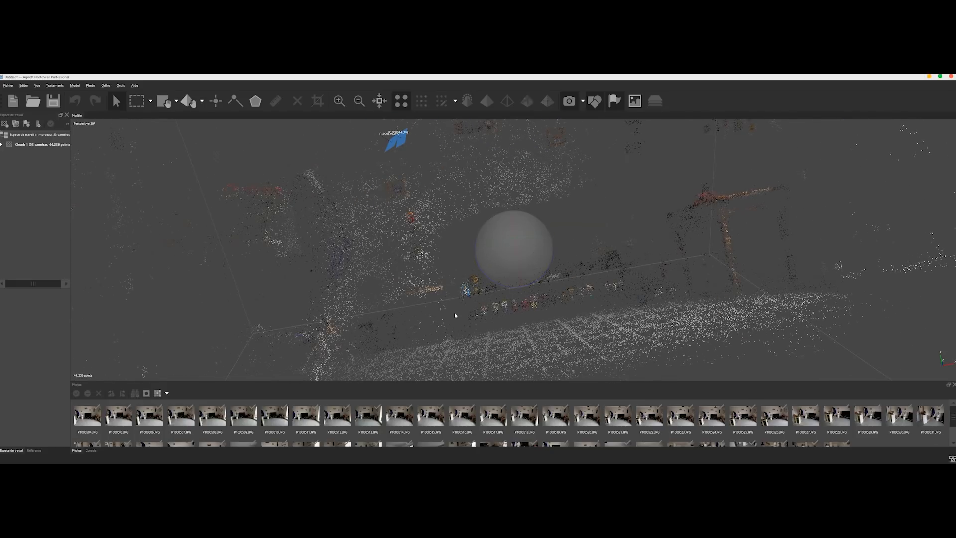
drag(594, 283, 453, 240)
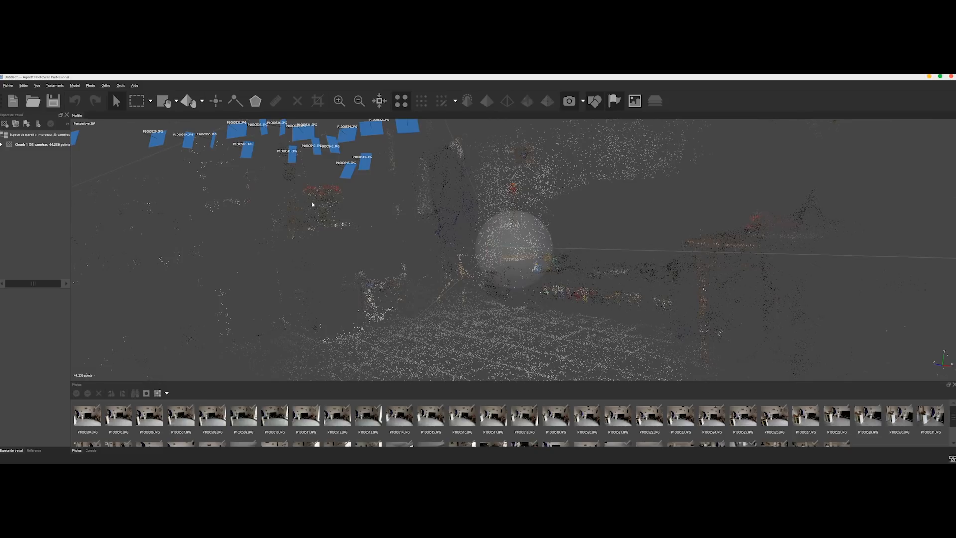
drag(559, 259, 523, 258)
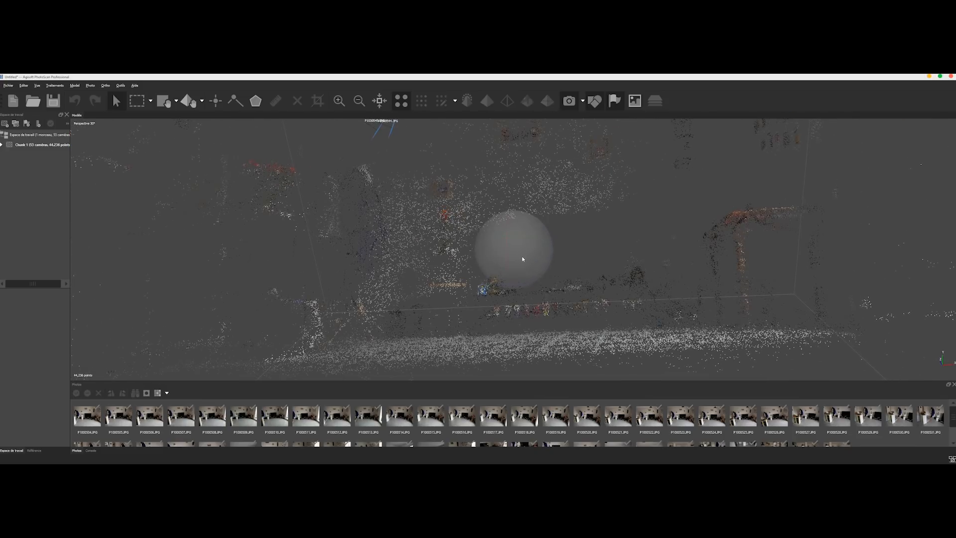
click(55, 85)
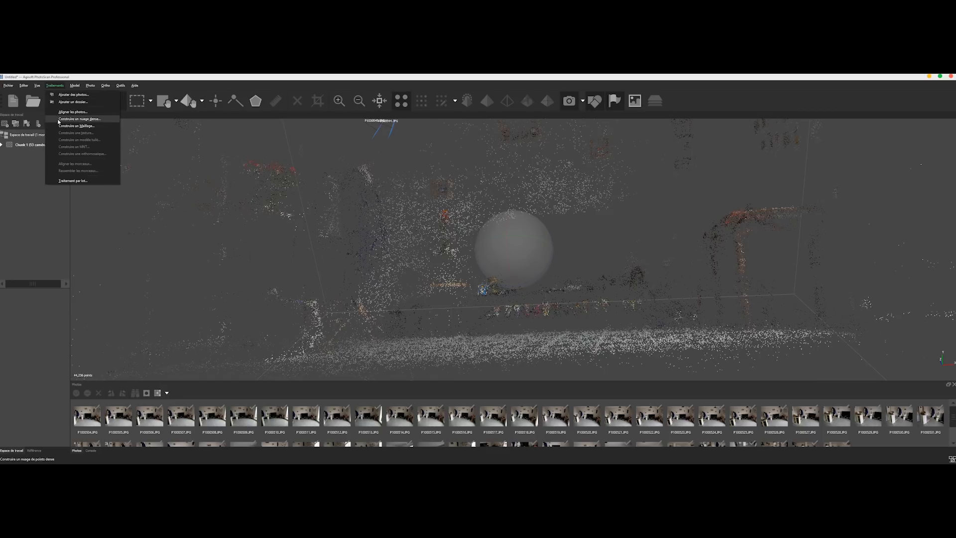
click(80, 118)
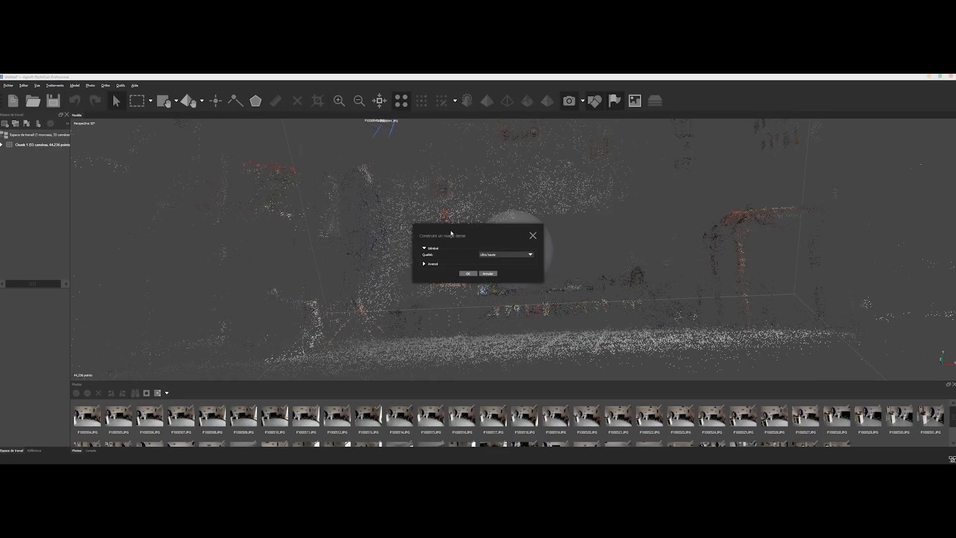
drag(454, 238, 454, 224)
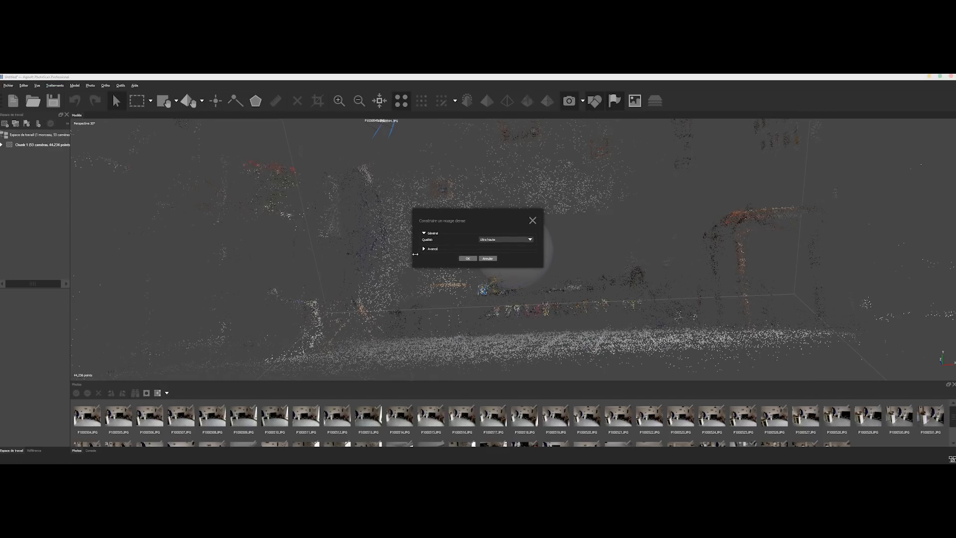
click(487, 240)
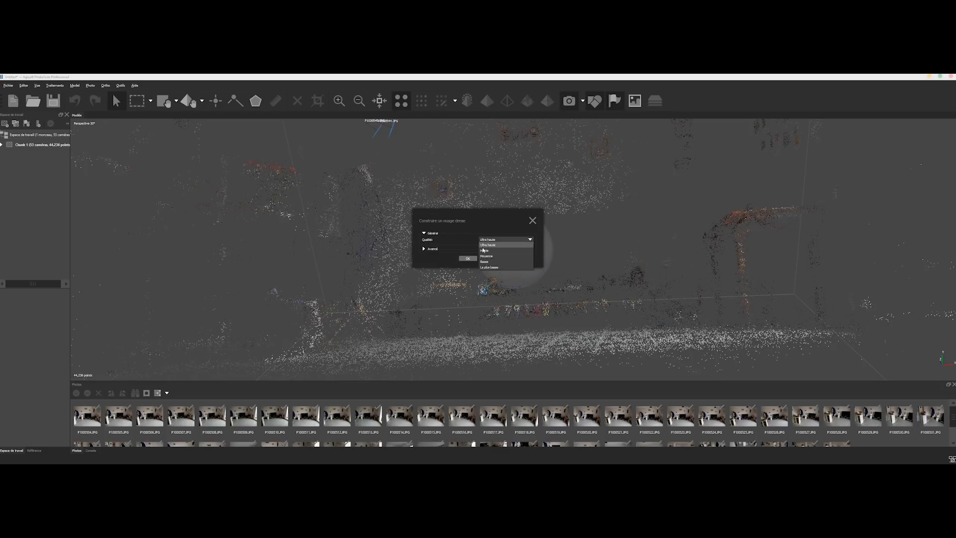
click(482, 252)
click(482, 244)
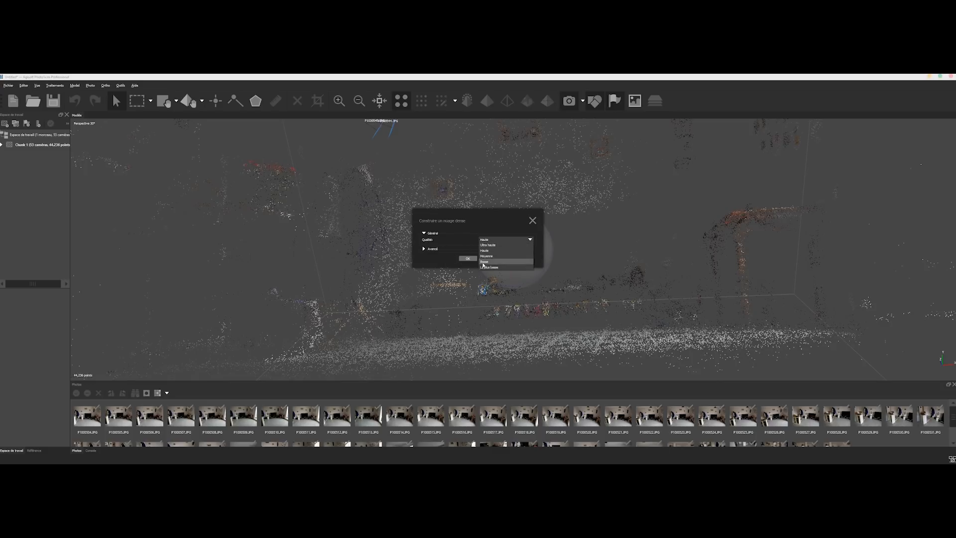
click(483, 265)
click(468, 258)
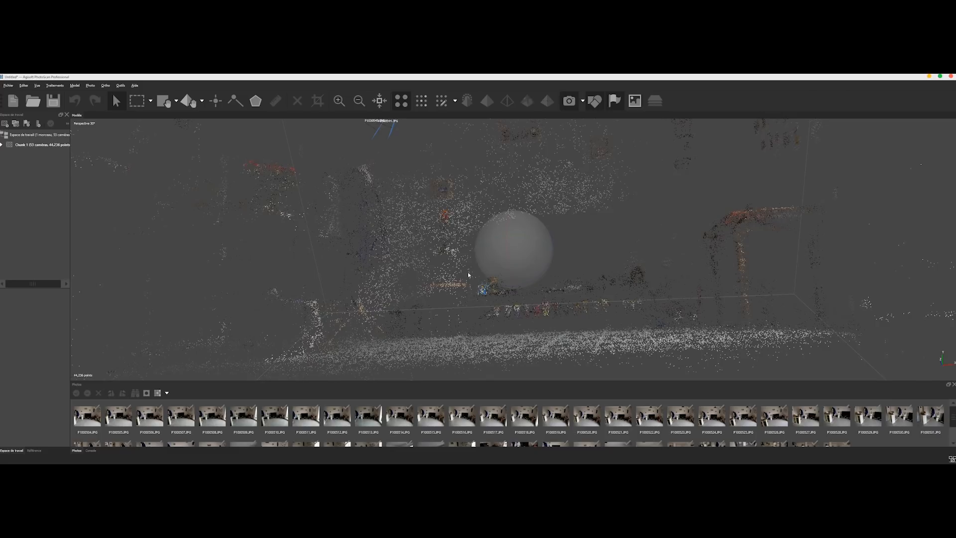
Build a mesh from the dense cloud with the face count set to low (Basse).
drag(520, 255, 530, 259)
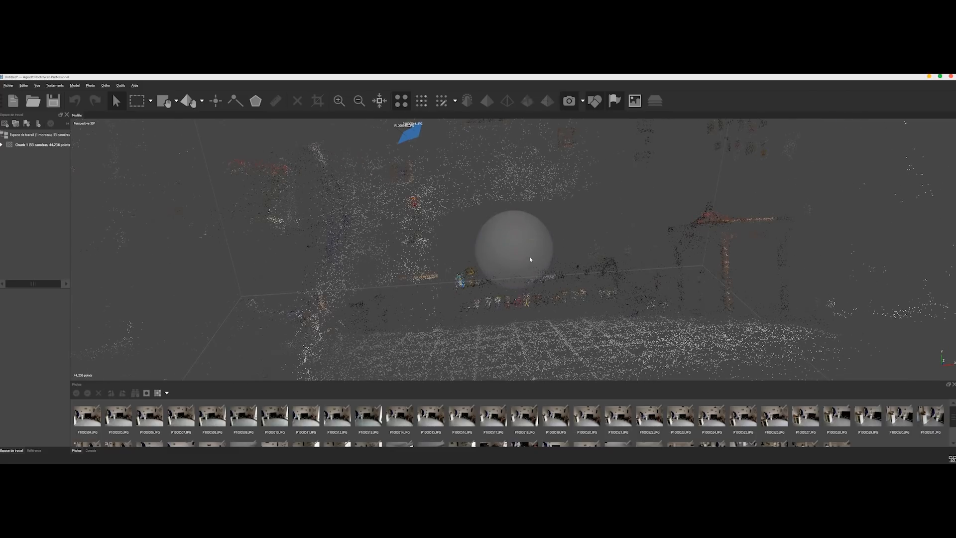
click(55, 85)
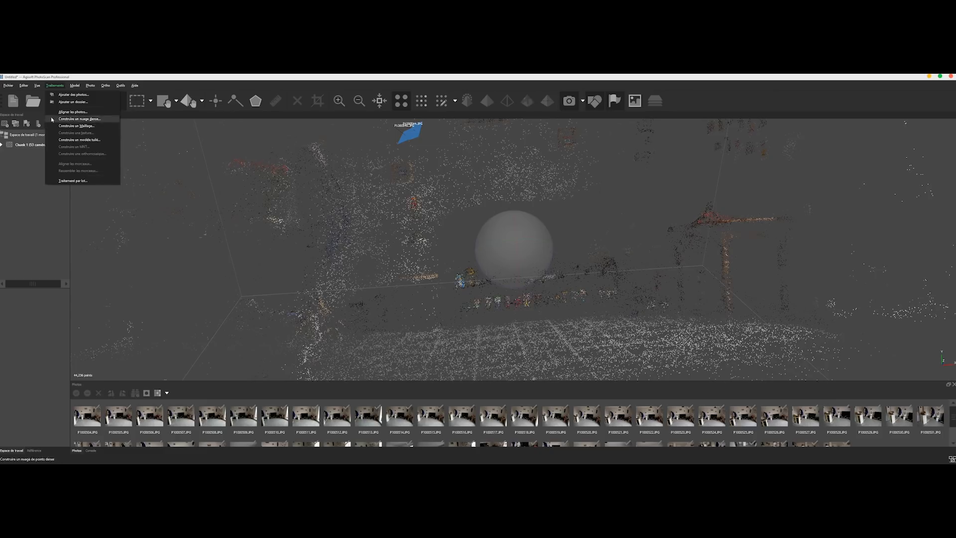
click(85, 127)
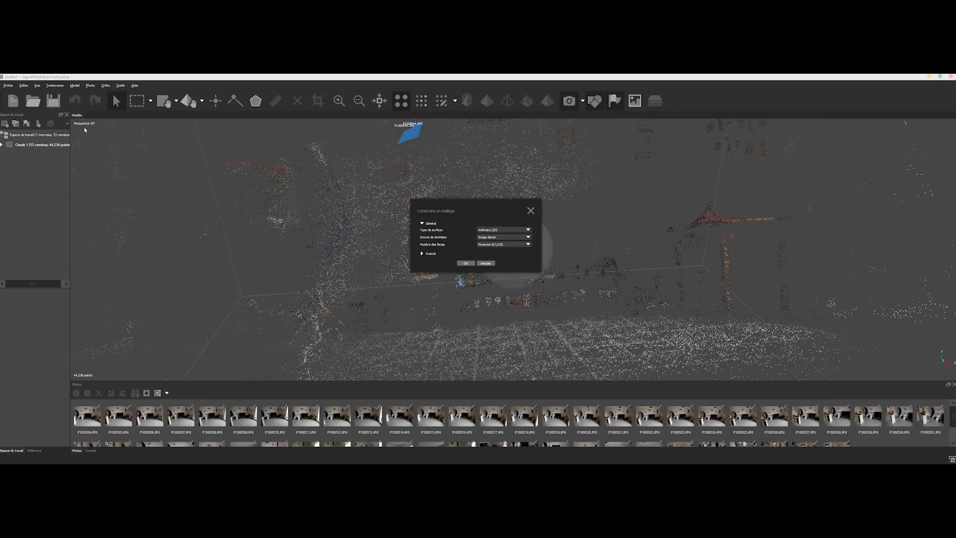
click(478, 245)
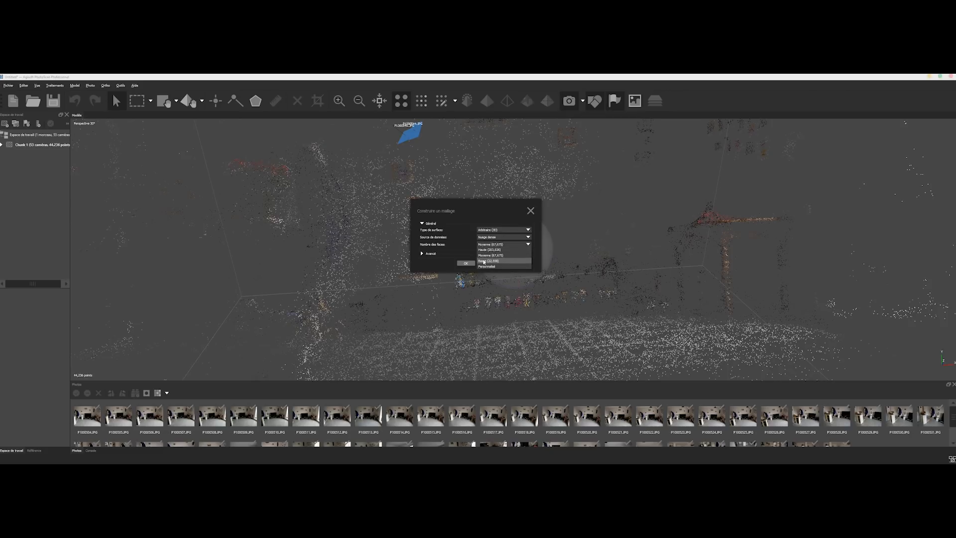
click(484, 261)
click(492, 244)
click(486, 261)
click(464, 264)
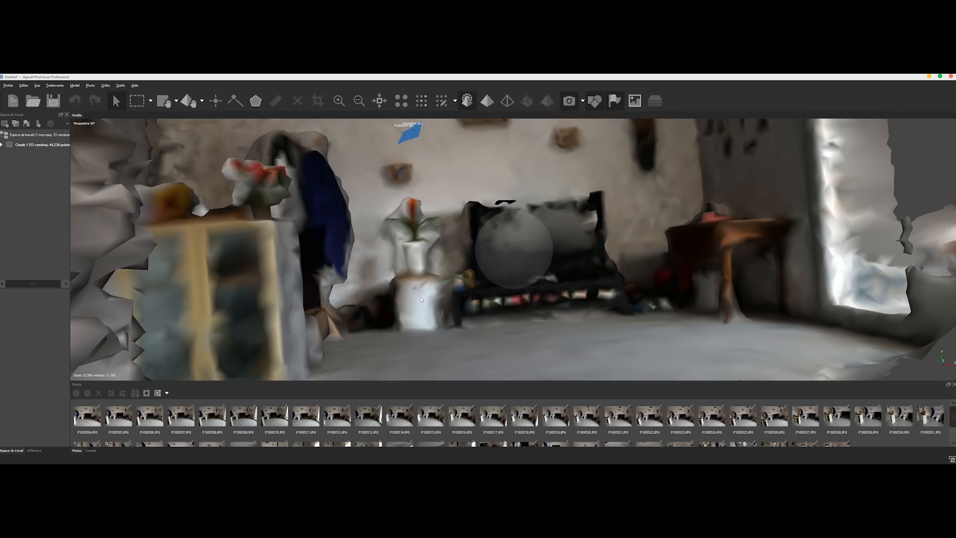
Smooth the reconstructed room mesh (Lisser maillage) with a strength of 3.
scroll(445, 254, down, 5)
scroll(498, 262, up, 1)
drag(521, 266, 421, 271)
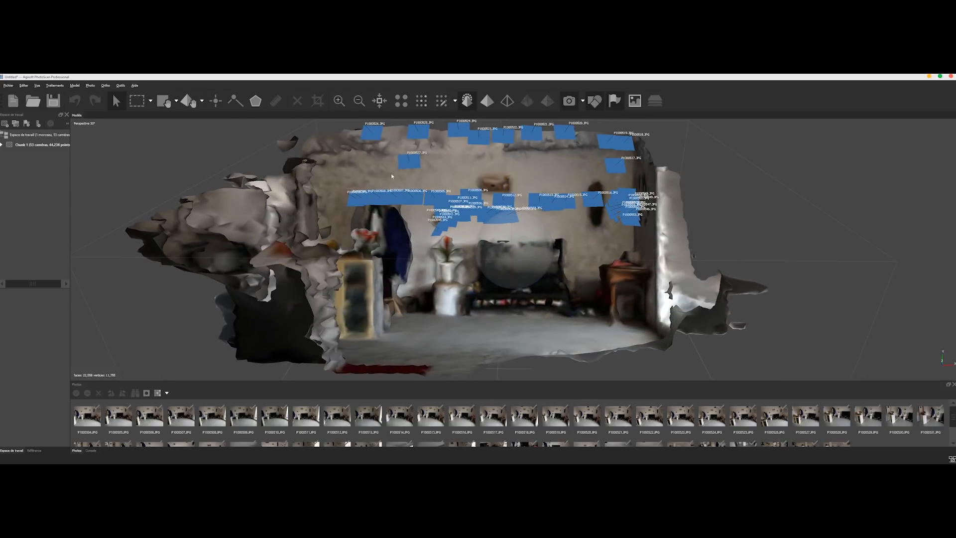
click(105, 86)
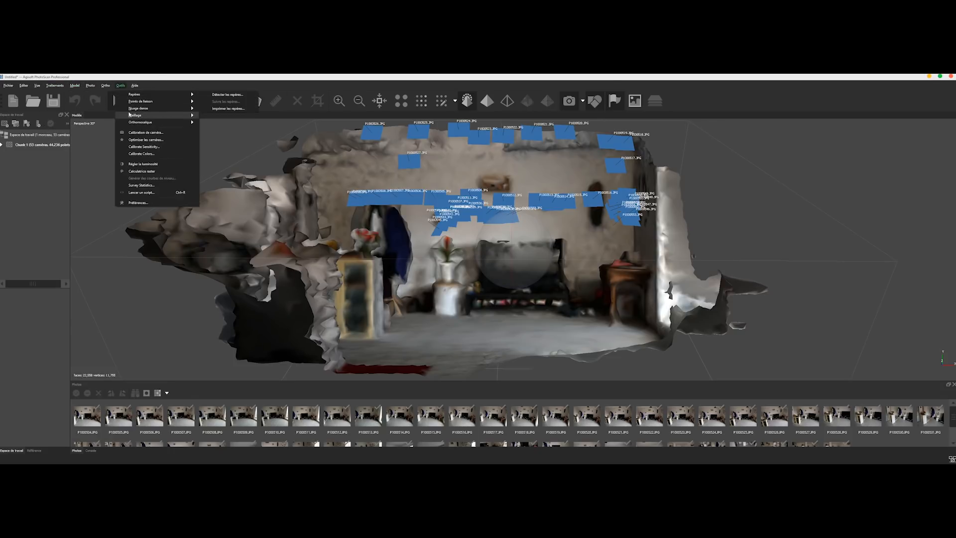
mouse_move(134, 116)
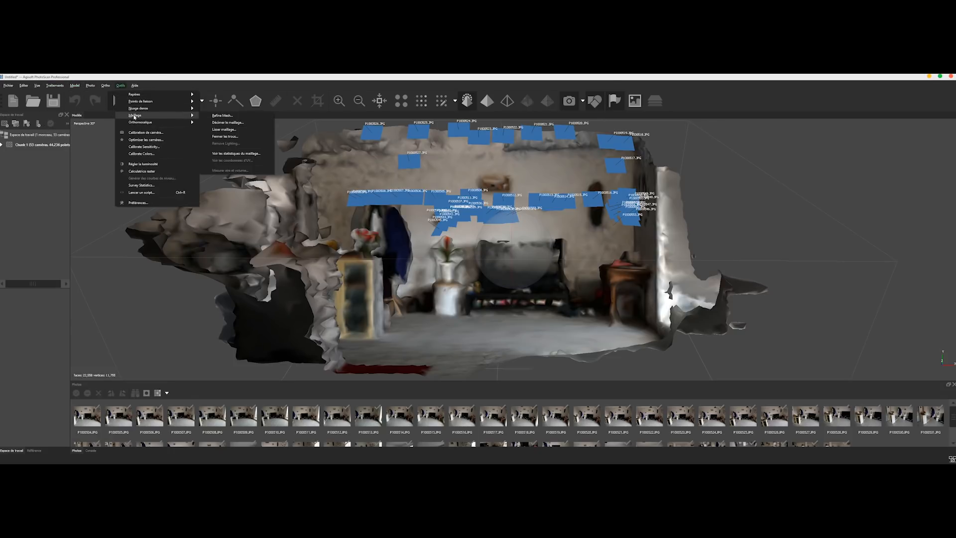
click(223, 129)
click(466, 271)
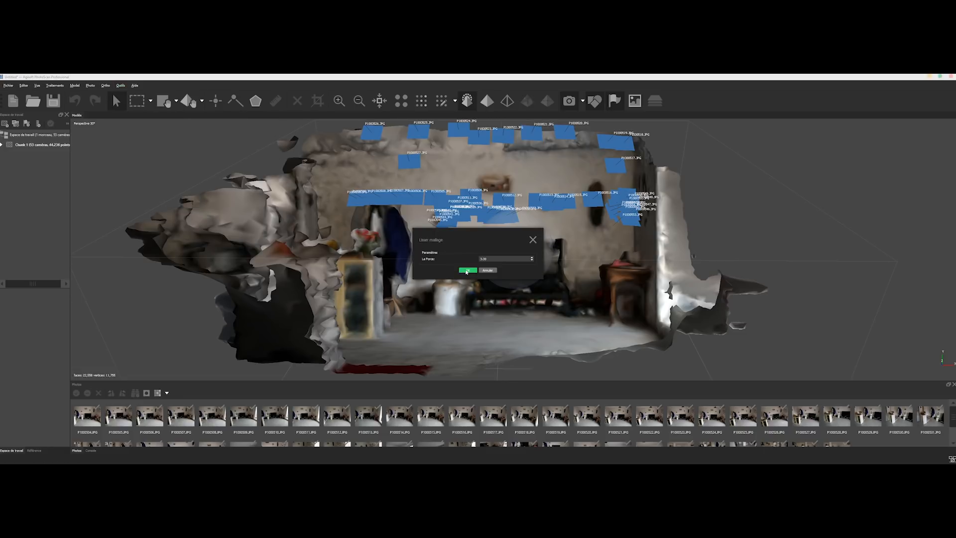
Export the smoothed room model as a Wavefront OBJ file named salon.
drag(493, 242, 531, 263)
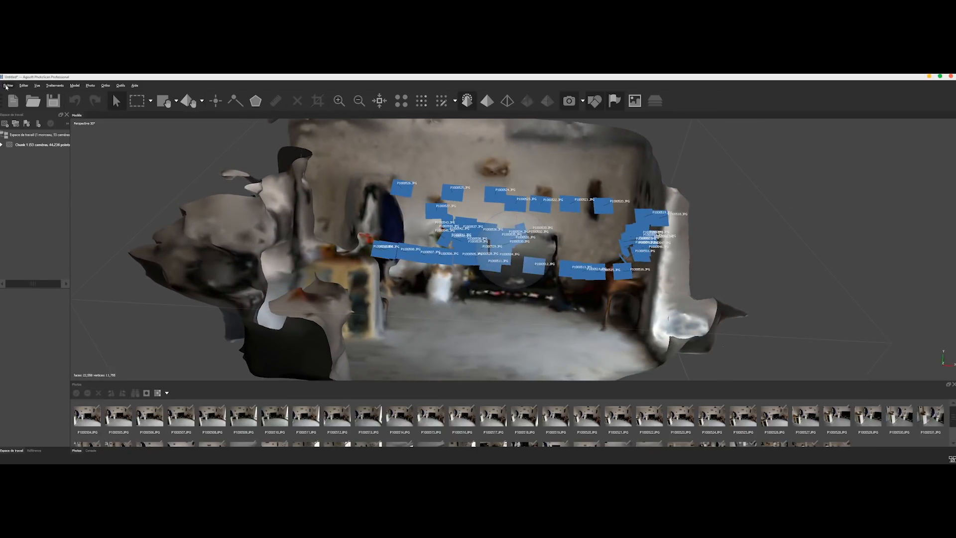
click(6, 87)
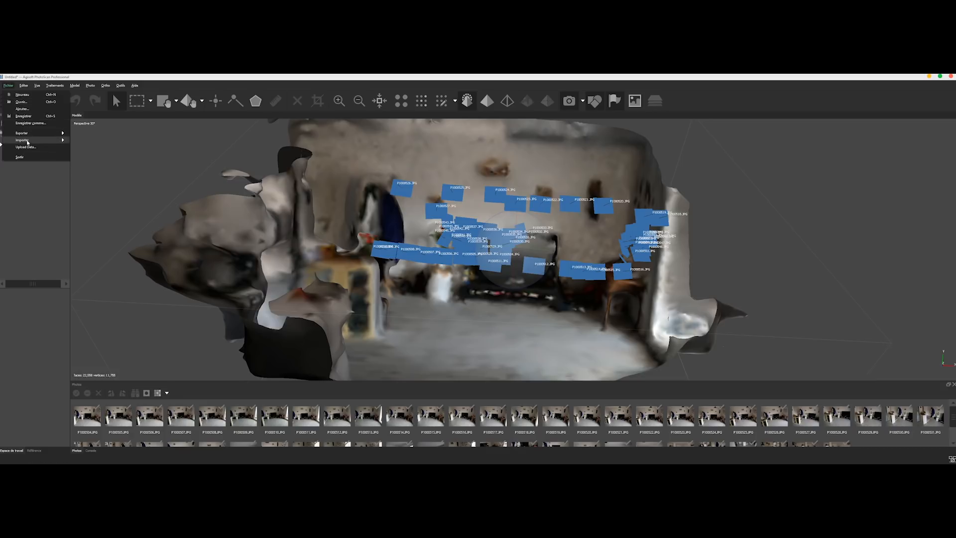
mouse_move(31, 134)
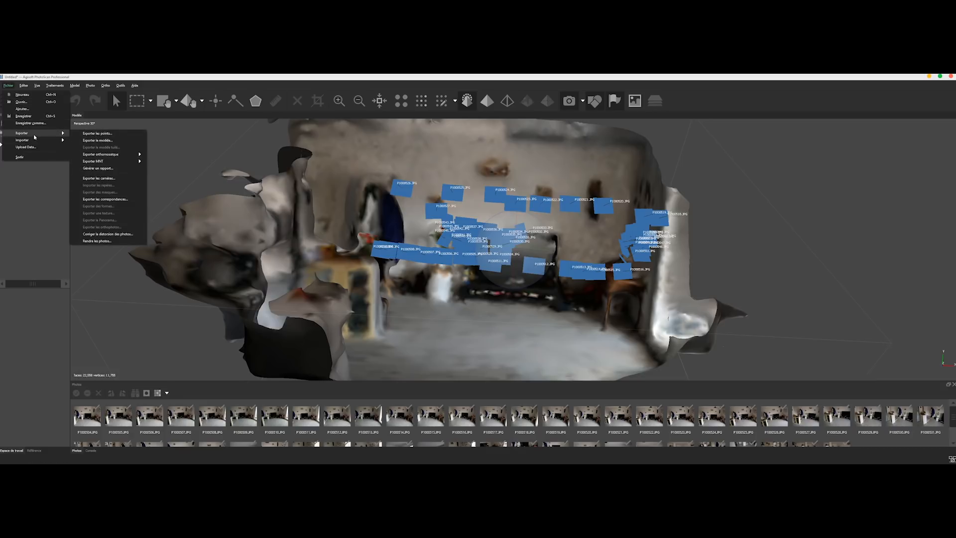
click(113, 142)
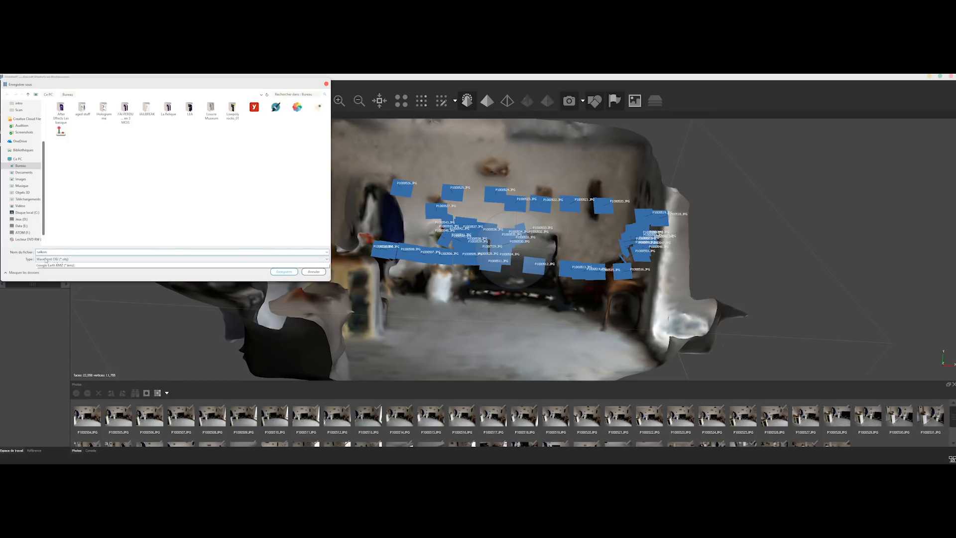
click(75, 260)
click(75, 264)
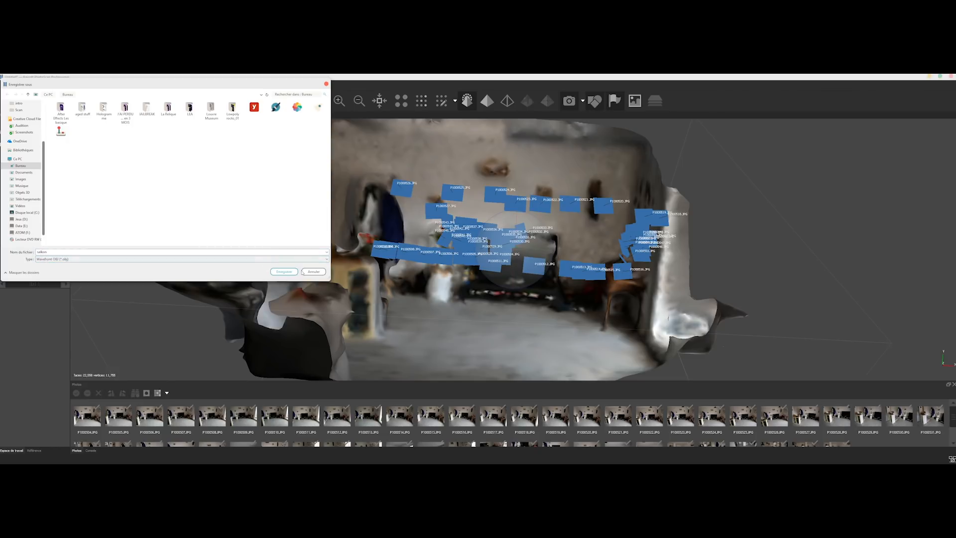
click(284, 272)
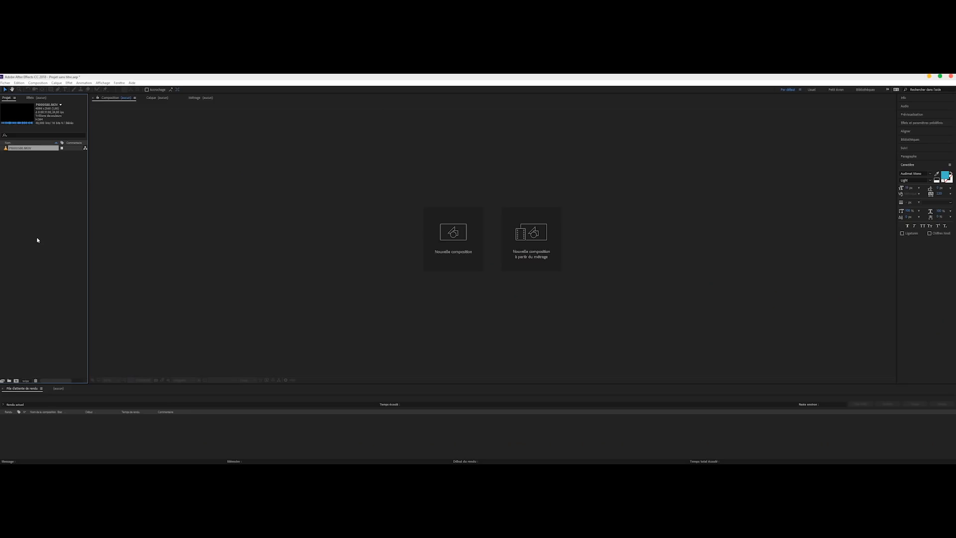
Switch to After Effects and create a new composition from the imported MOV footage.
click(37, 240)
click(32, 149)
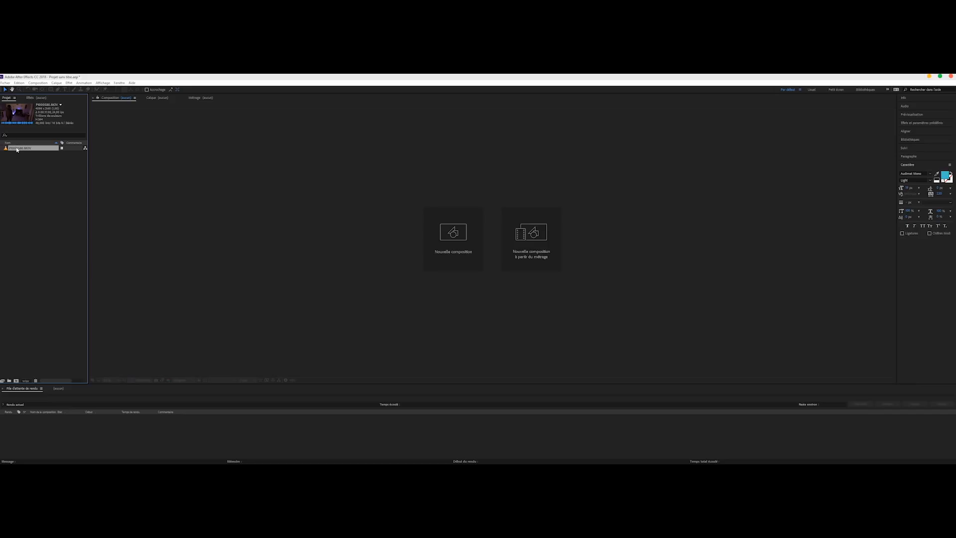
drag(16, 150, 224, 227)
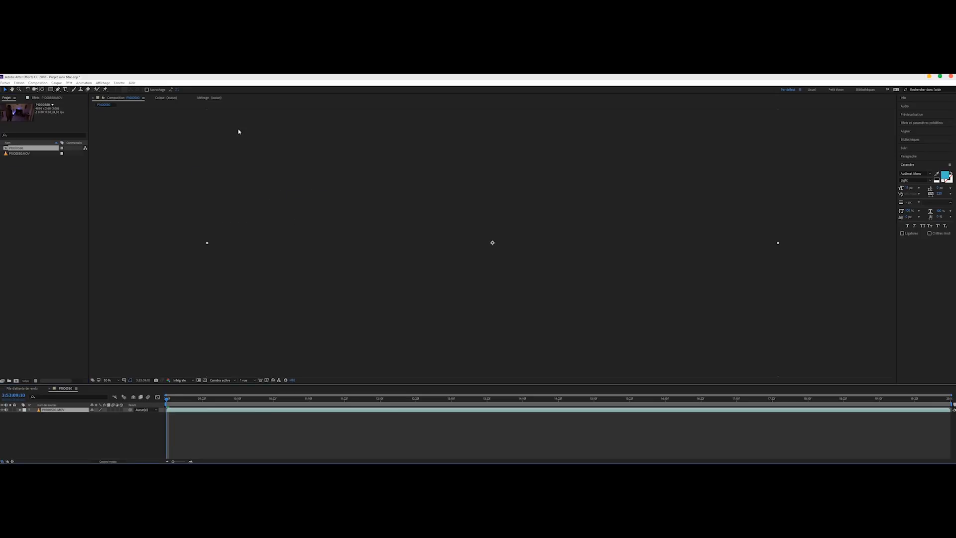
Set the work area from about 3:53:10 to 3:53:16 and trim the composition to it.
drag(191, 399, 237, 402)
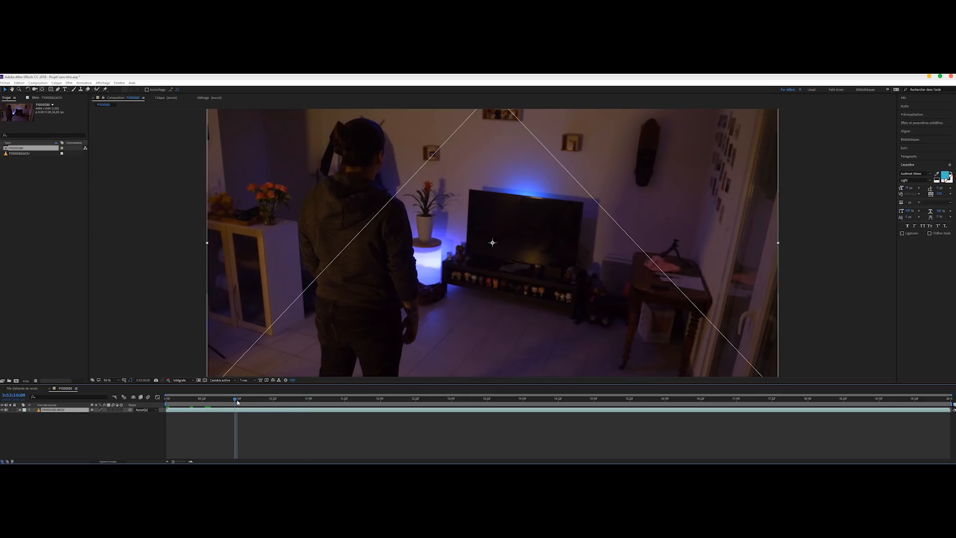
key(b)
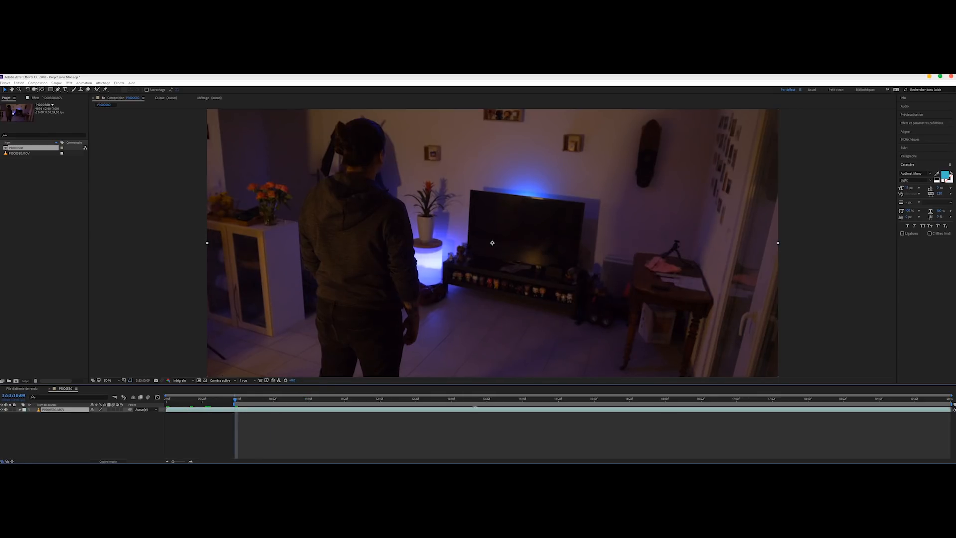
drag(631, 401, 656, 401)
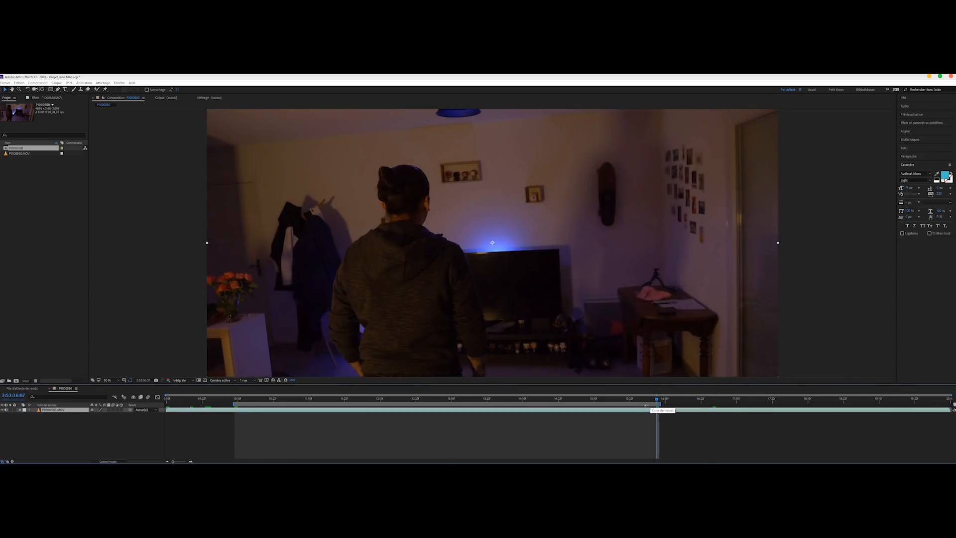
right_click(655, 403)
click(662, 421)
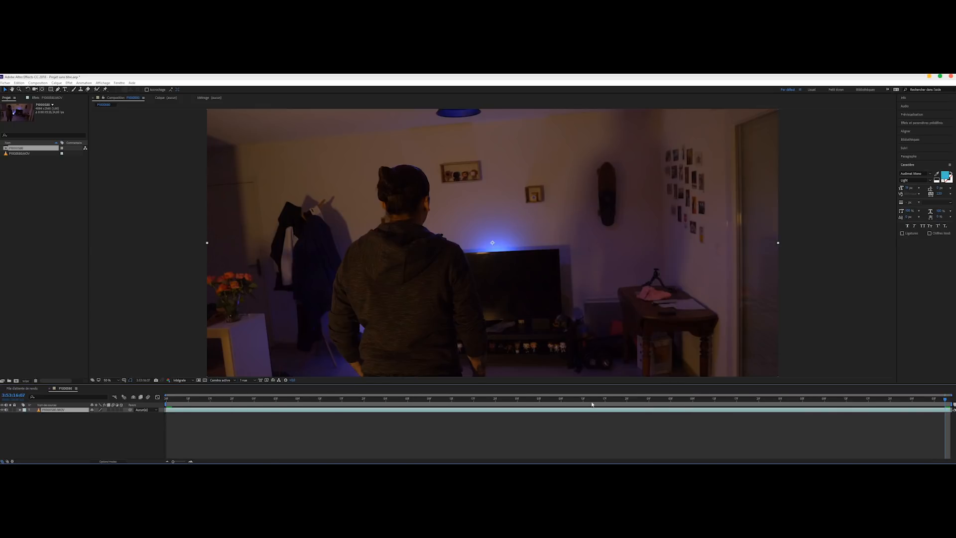
Apply the 3D camera tracking effect (Suivi de la caméra 3D) to the footage layer.
click(265, 399)
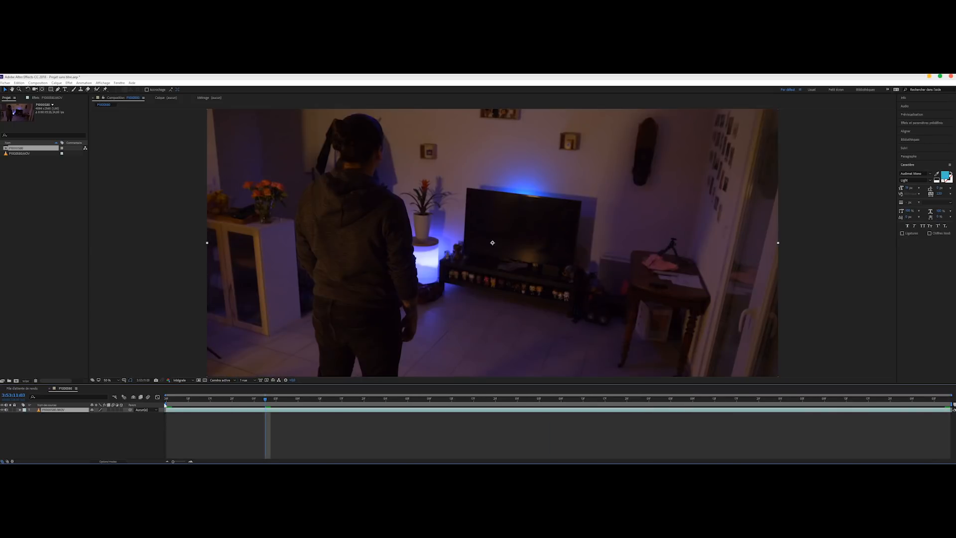
click(69, 83)
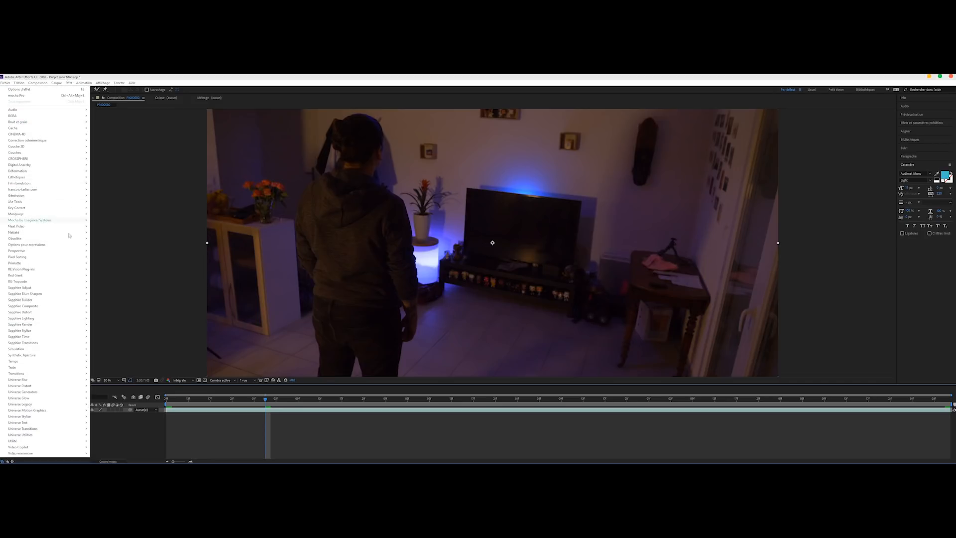
mouse_move(68, 256)
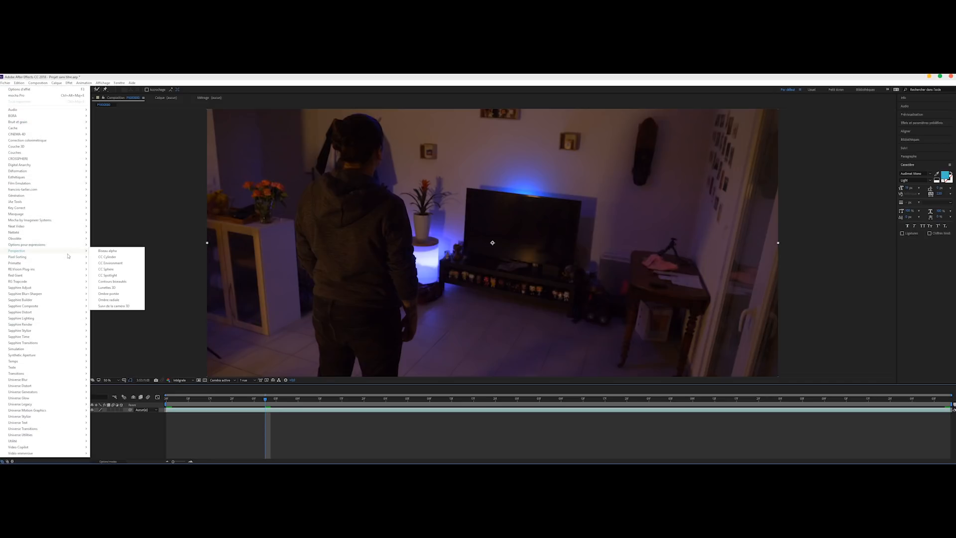
click(110, 306)
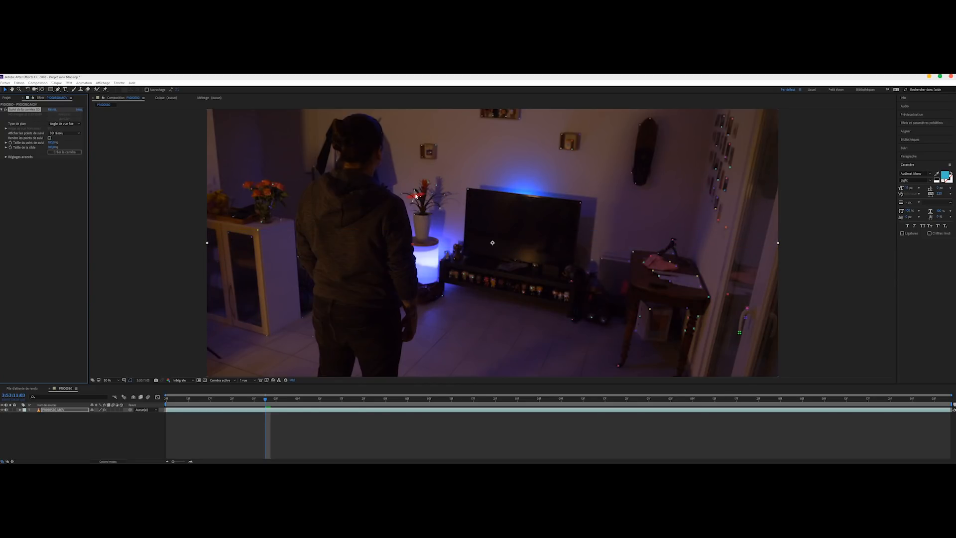
Create a null and camera at the plant's track point, plus nulls at the TV's upper corner, side wall and floor beside the TV stand.
right_click(427, 181)
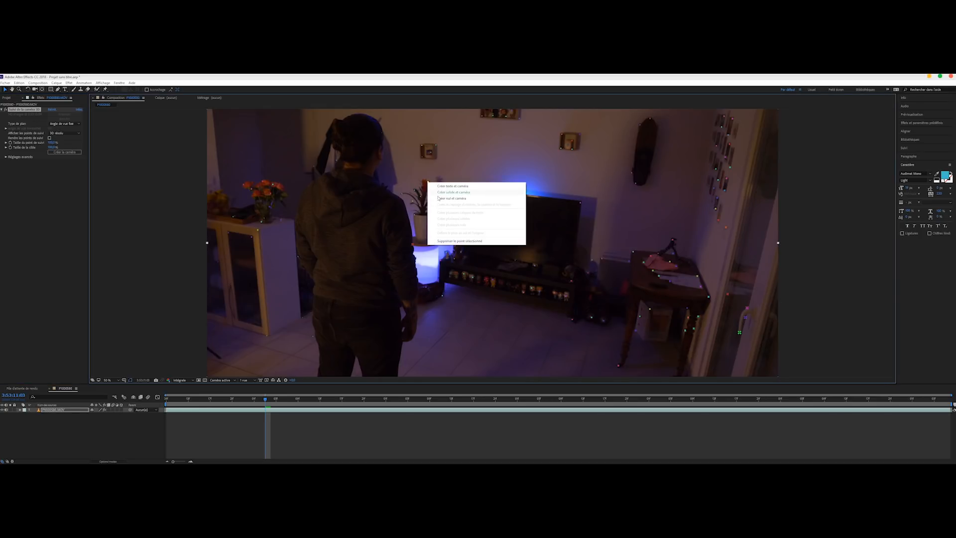
click(443, 198)
right_click(581, 205)
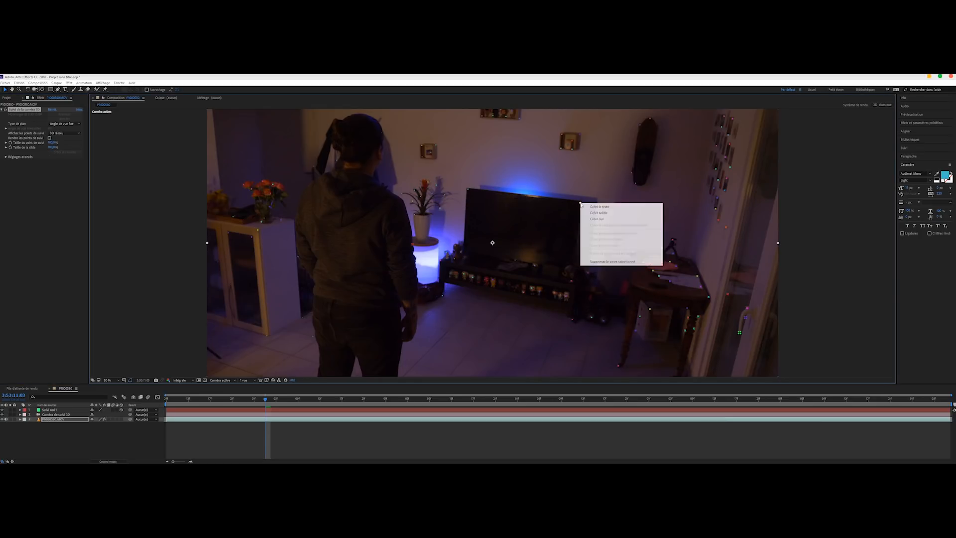
click(597, 219)
right_click(719, 223)
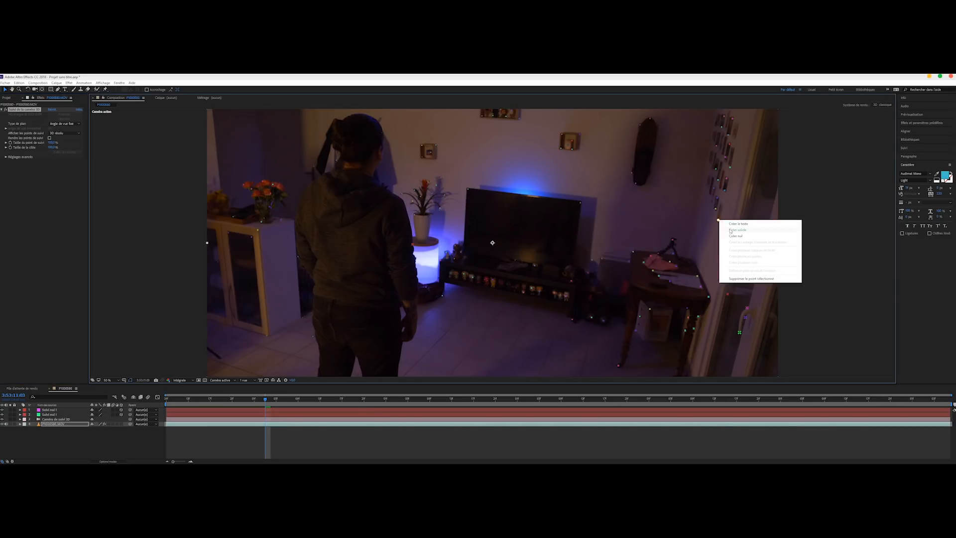
click(731, 235)
right_click(594, 320)
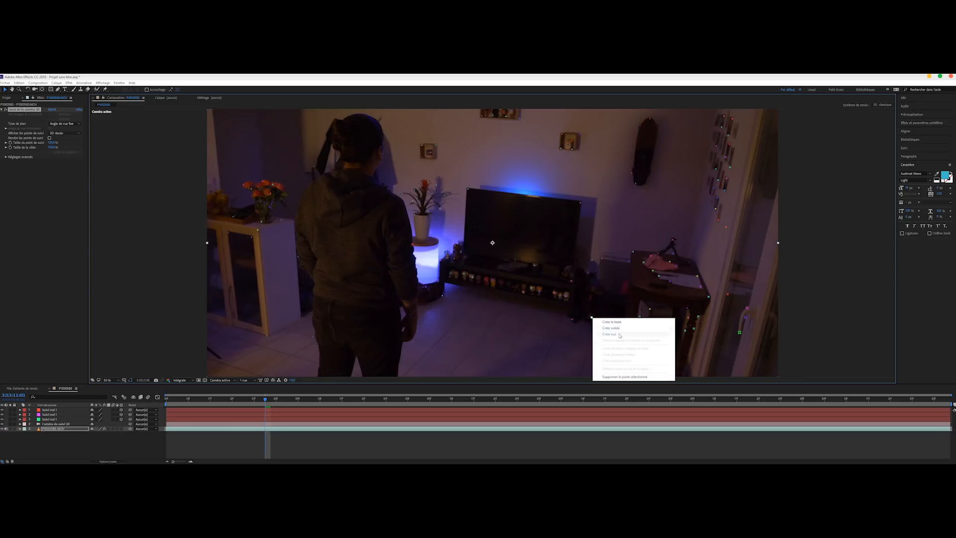
click(605, 334)
Scale up all four null layers together until their outlines are clearly visible in the composition.
click(36, 410)
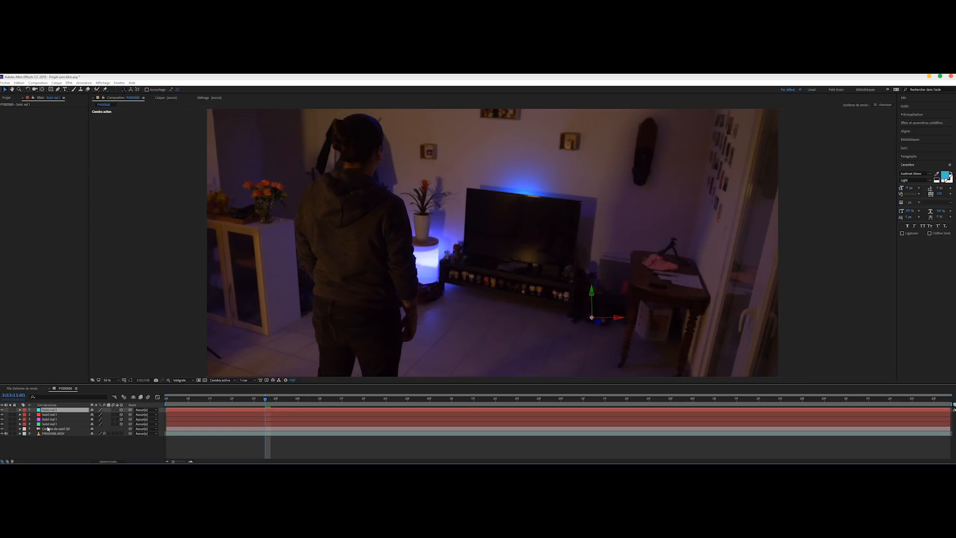
shift+click(50, 423)
key(s)
drag(106, 415, 466, 423)
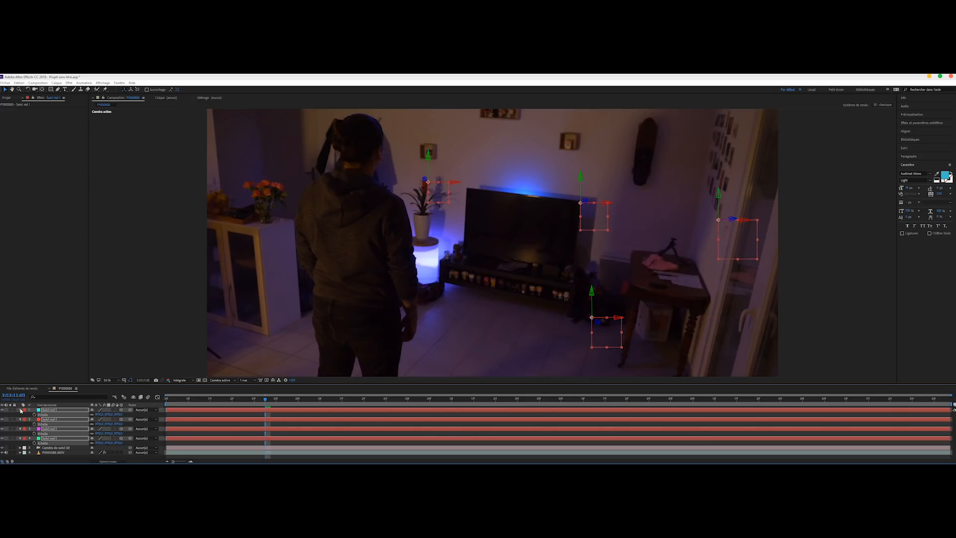
key(s)
Add a white solid layer named Element3D SCAN above the nulls.
click(50, 410)
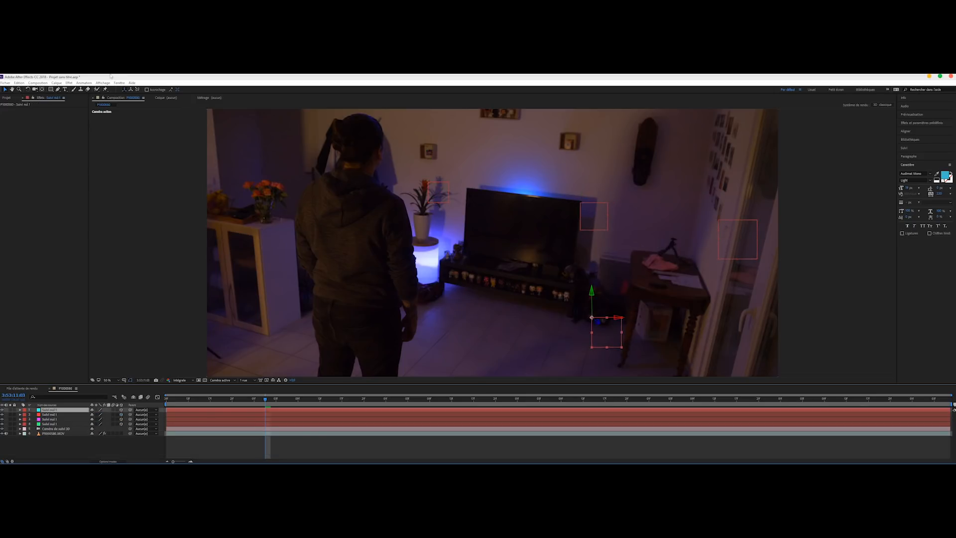
click(59, 83)
mouse_move(30, 88)
click(140, 93)
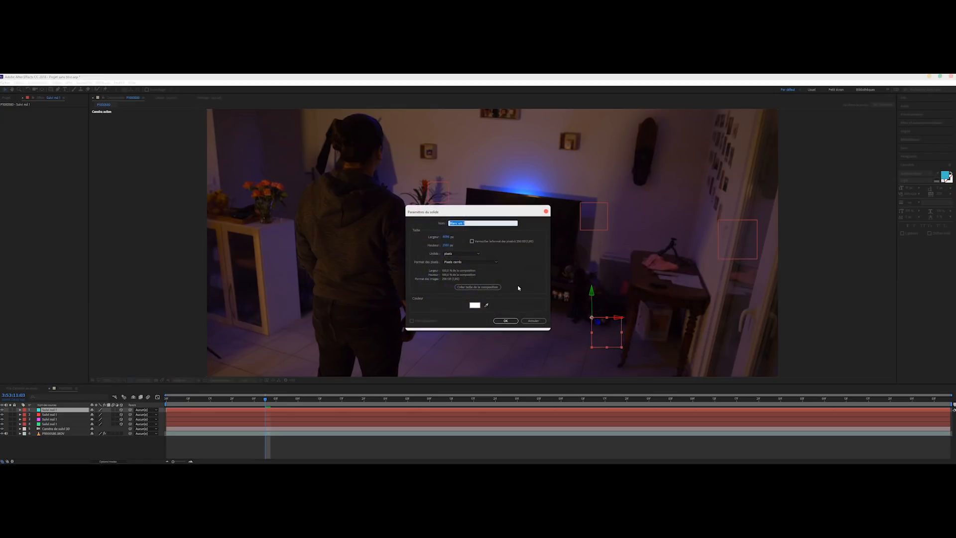
text(Element3D SCAN)
key(Return)
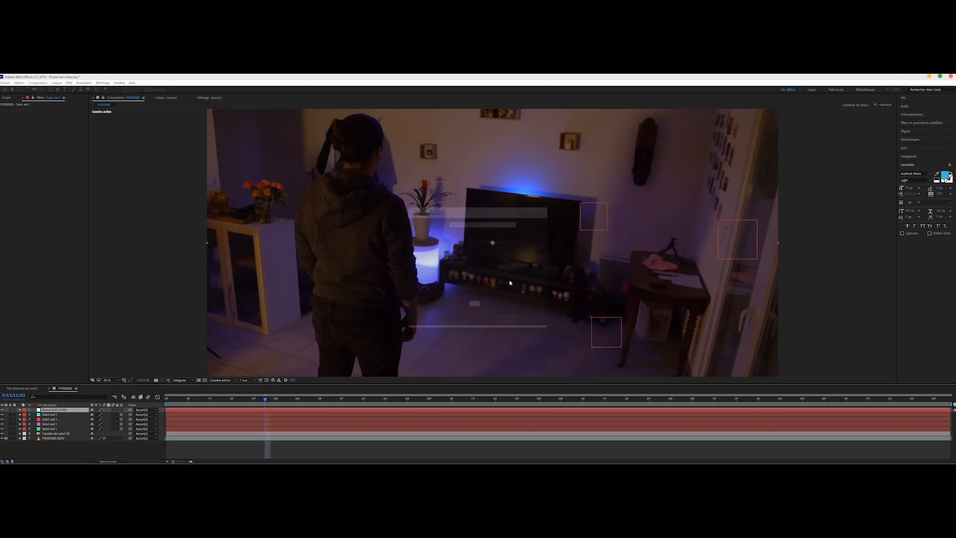
Apply the Video Copilot Element effect to the Element3D SCAN solid.
click(69, 83)
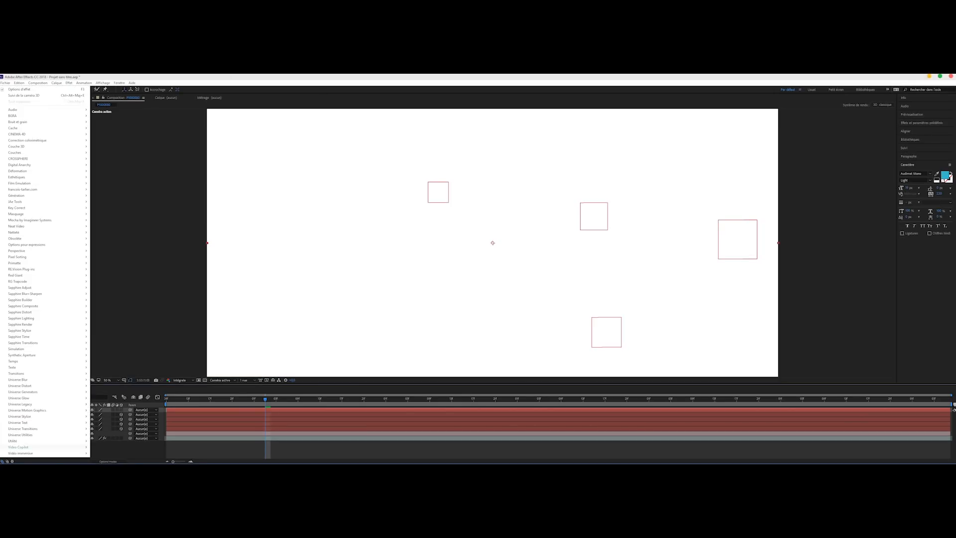
mouse_move(54, 450)
click(102, 447)
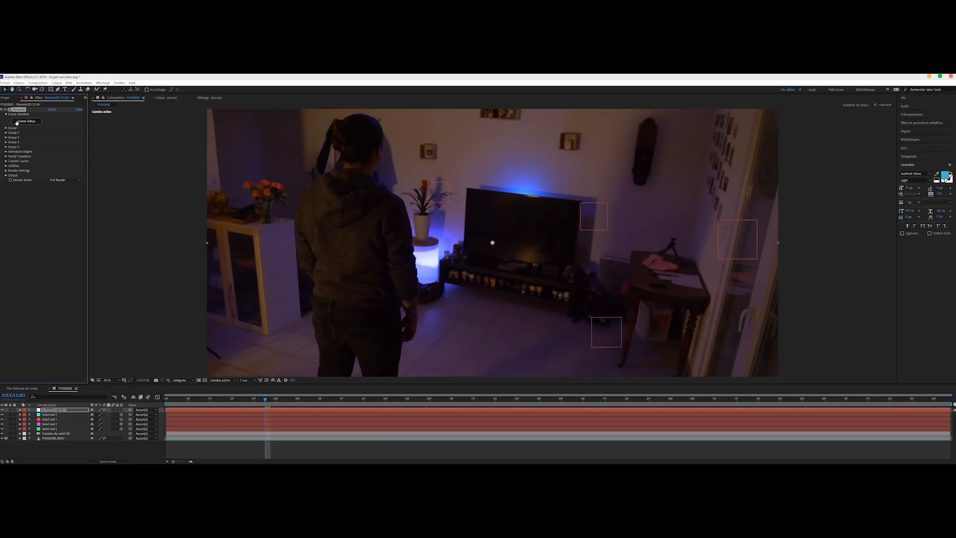
Import salon.obj from the Hologramme folder into Element's Scene Setup with the default import preferences.
click(14, 121)
click(15, 95)
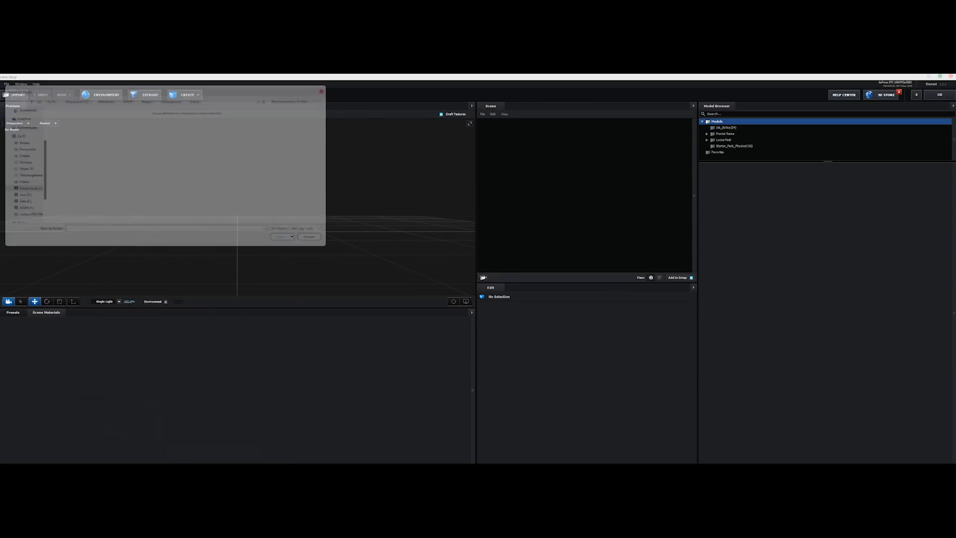
click(178, 101)
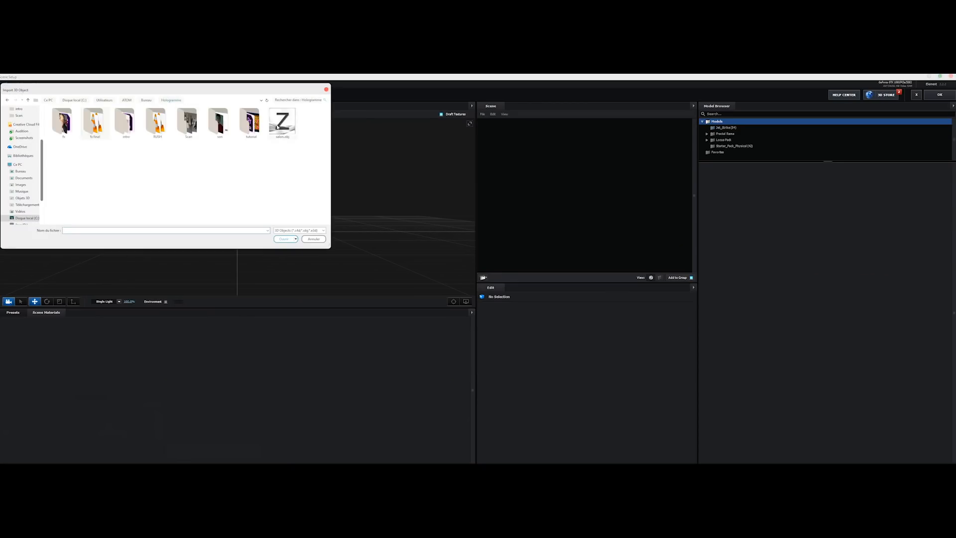
double_click(259, 125)
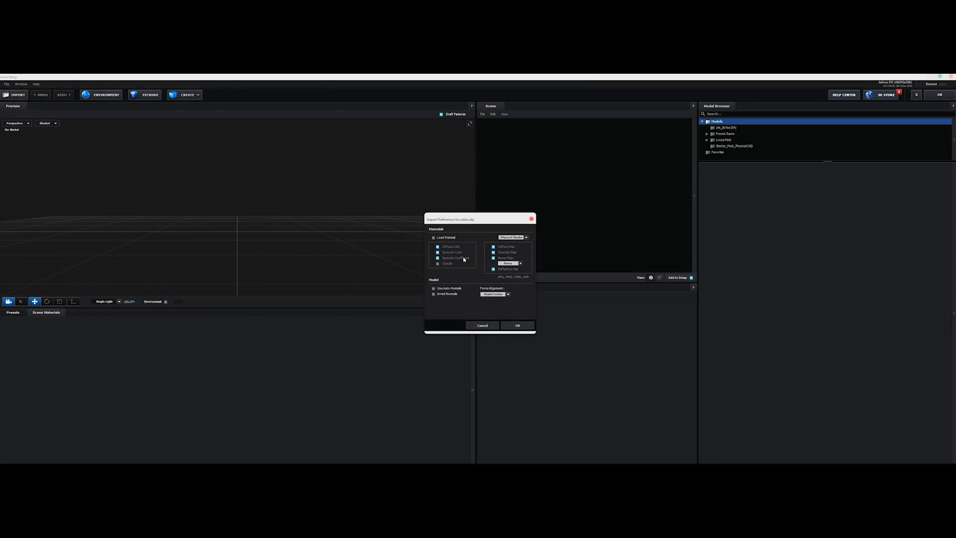
click(517, 325)
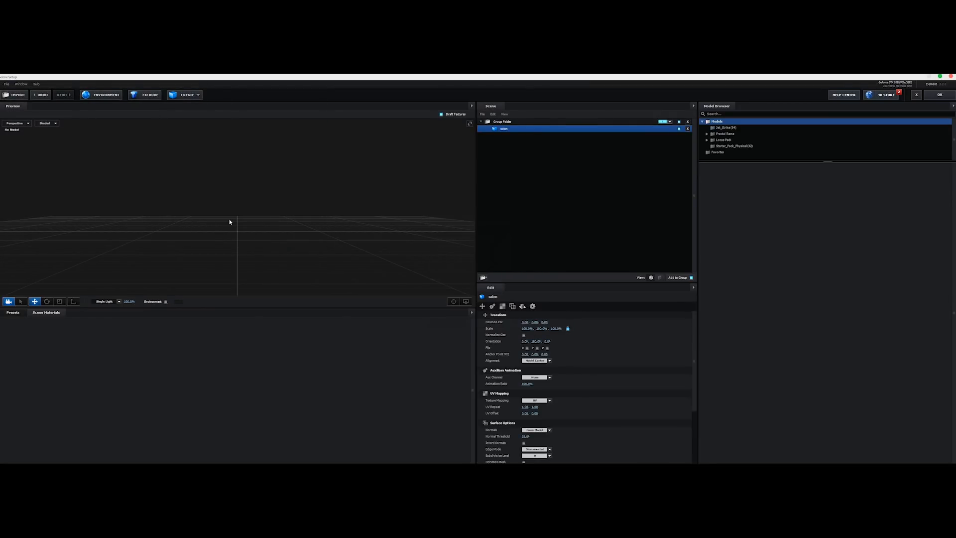
Rotate the salon model in the left view until its floor is level, and raise it onto the grid line.
drag(233, 243, 251, 233)
scroll(236, 247, up, 5)
scroll(251, 233, down, 5)
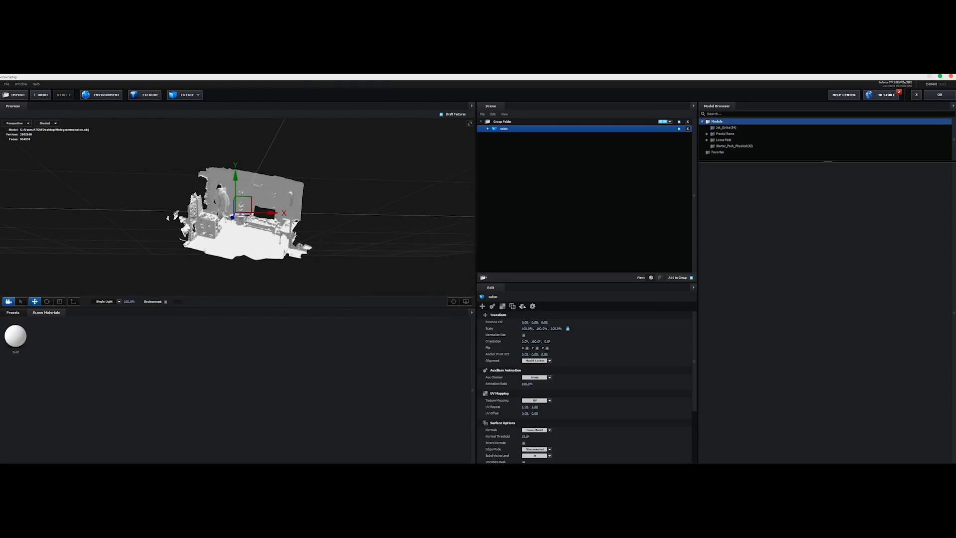
scroll(372, 223, up, 2)
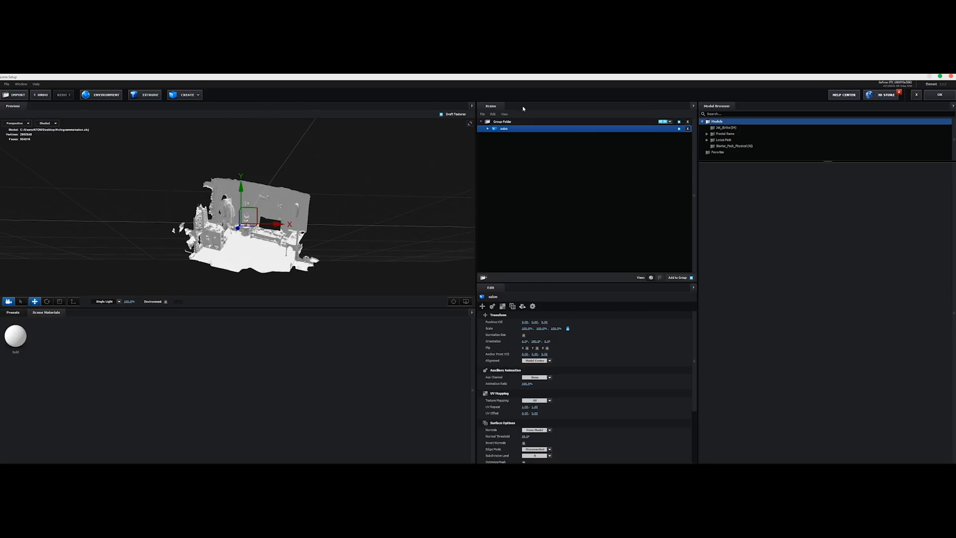
drag(300, 230, 237, 244)
click(15, 123)
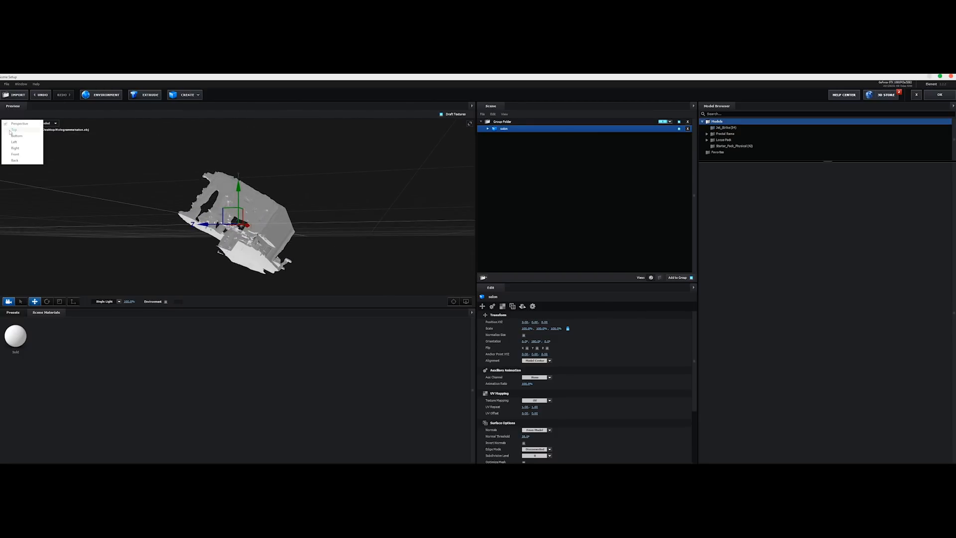
click(14, 142)
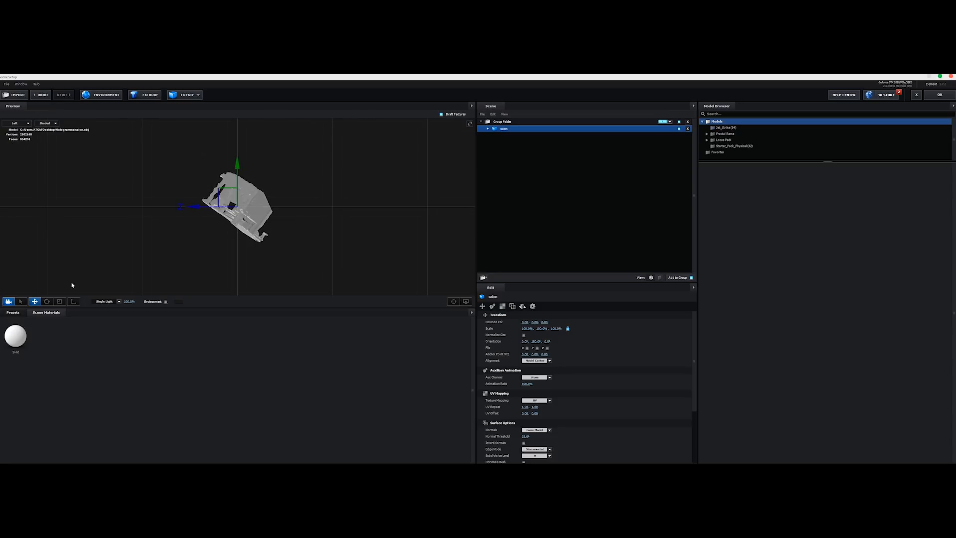
click(47, 301)
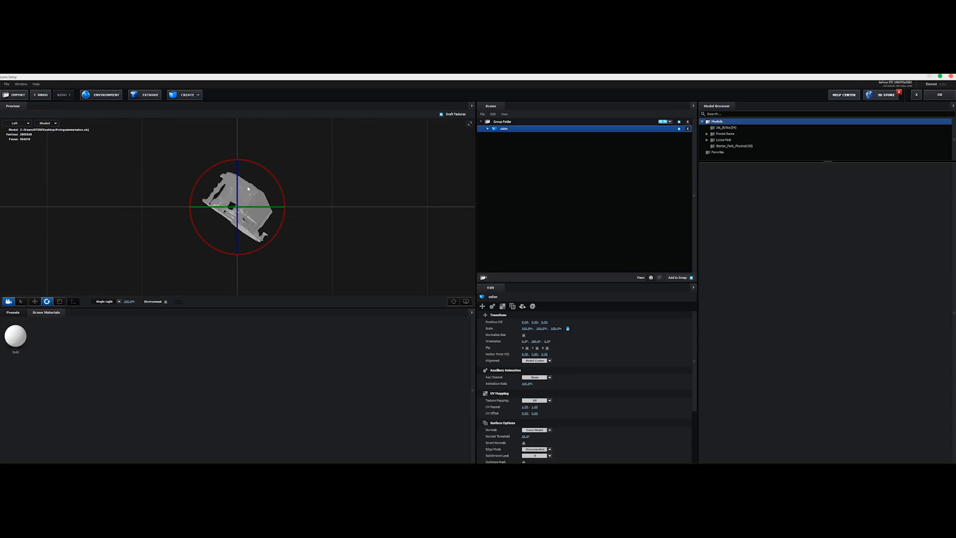
drag(273, 171, 238, 146)
key(w)
Straighten the salon model's rotation in the front view and align its floor with the horizontal grid line.
click(18, 123)
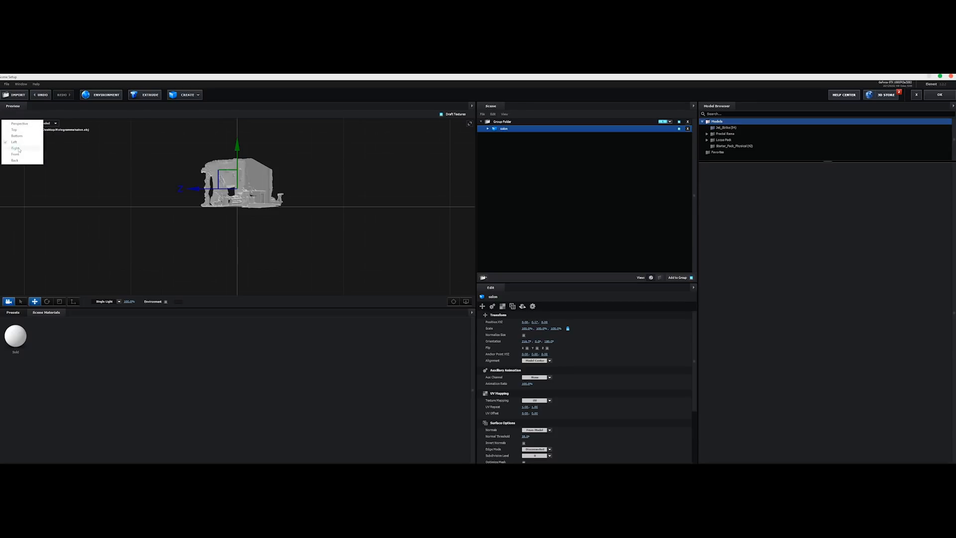
click(20, 155)
key(e)
drag(272, 160, 273, 166)
key(f)
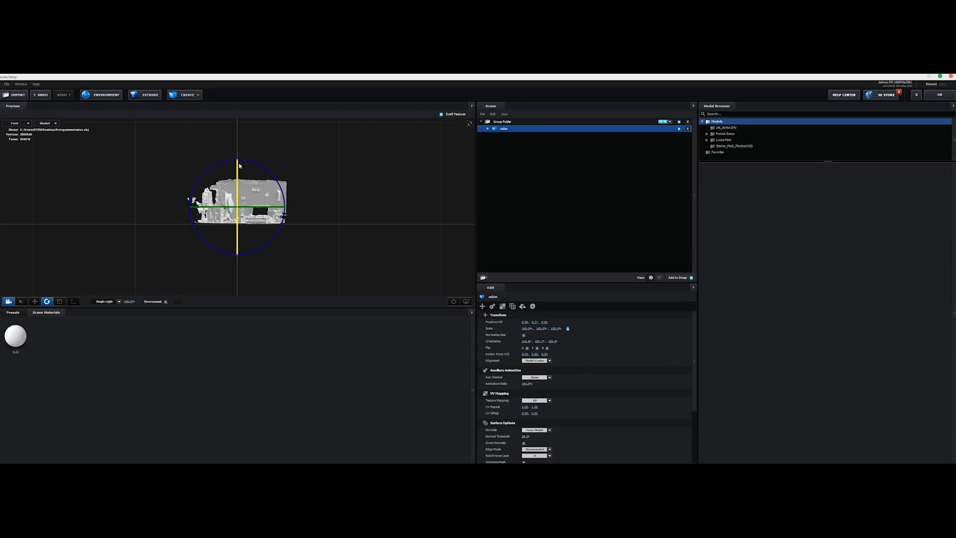
key(w)
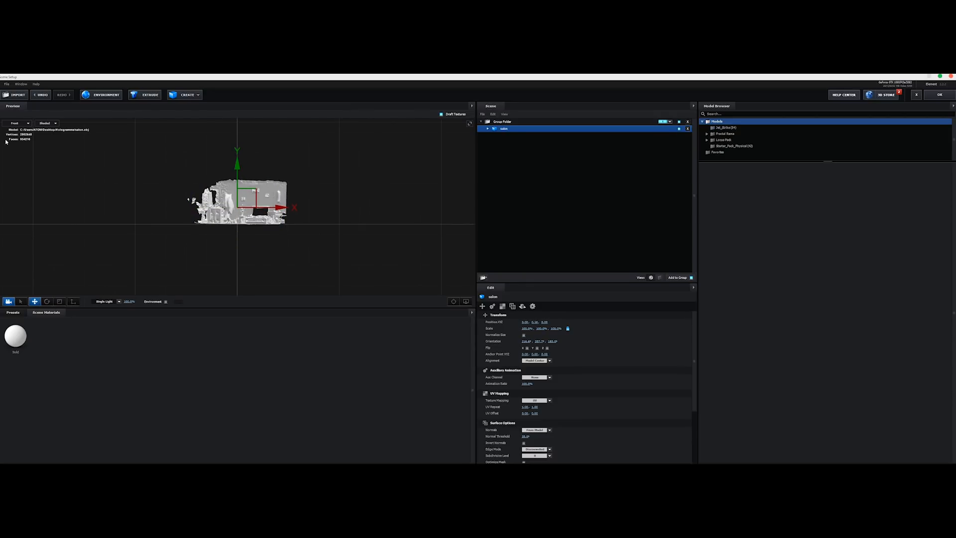
Return to the perspective view, undo the accidental duplicate of the salon model, and examine the room from several angles.
click(16, 123)
click(16, 125)
drag(232, 200, 234, 207)
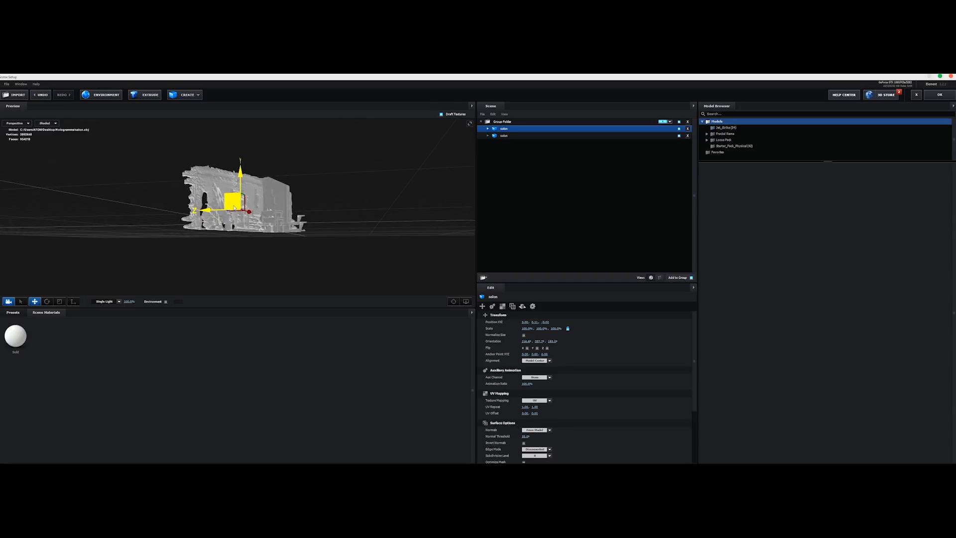
key(ctrl+z)
drag(299, 196, 213, 256)
scroll(305, 241, up, 5)
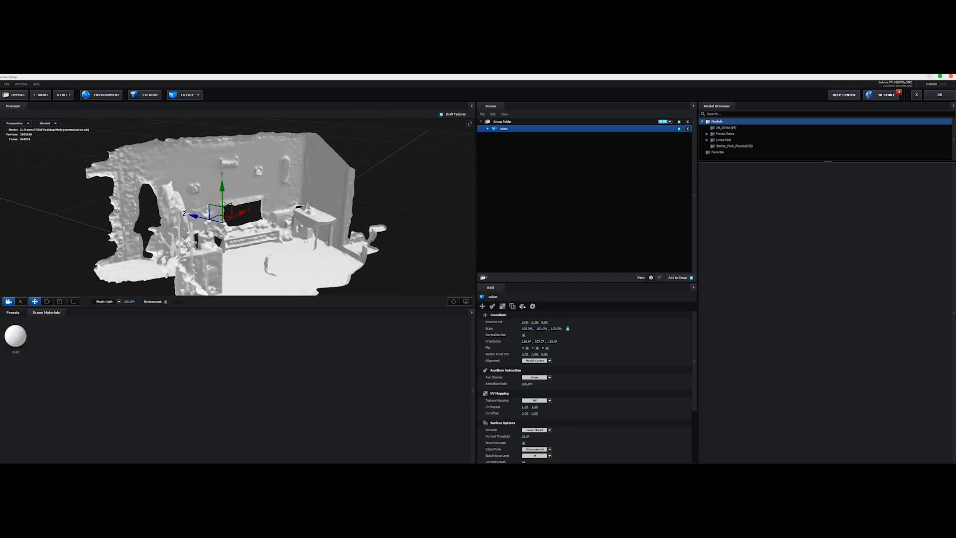
scroll(305, 240, down, 2)
drag(313, 230, 265, 191)
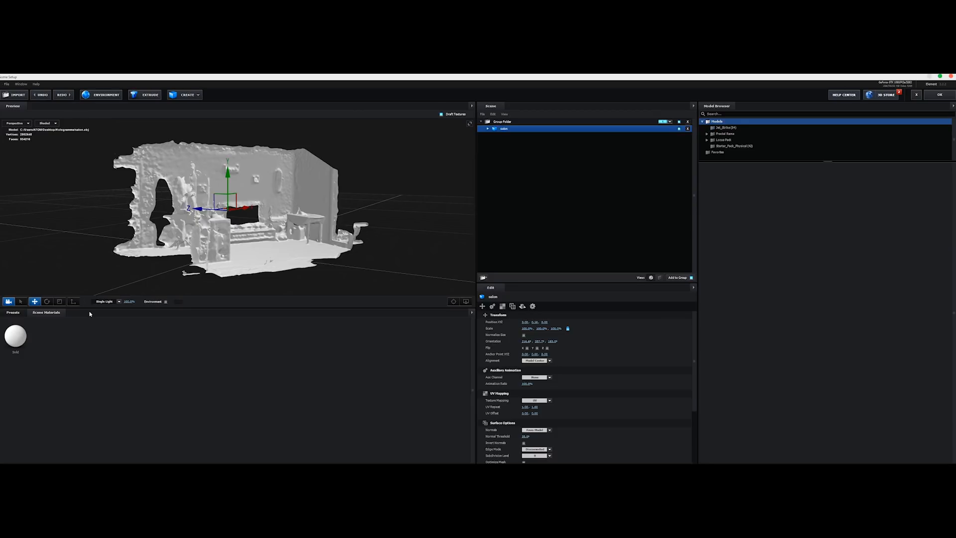
Set the diffuse color of the salon model's material to black.
click(14, 334)
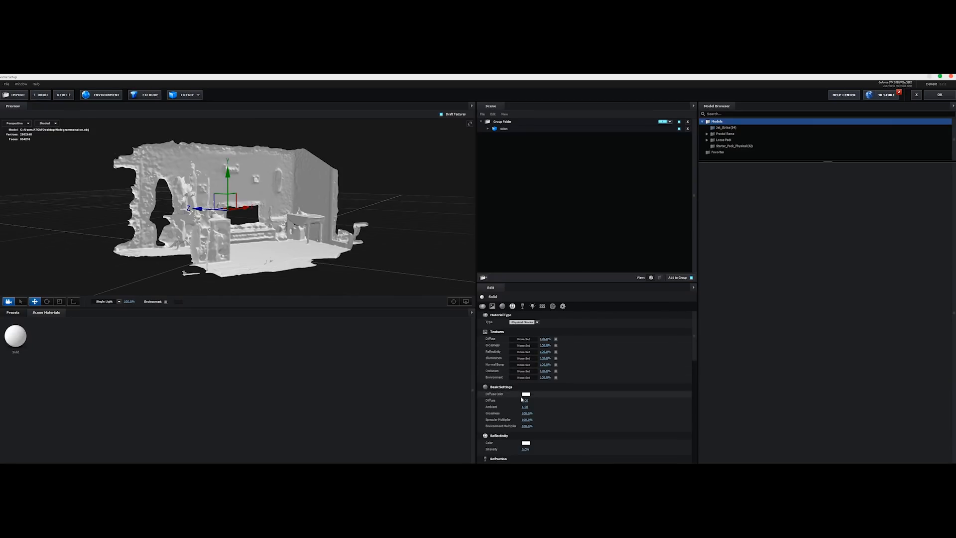
click(526, 394)
drag(512, 403, 477, 440)
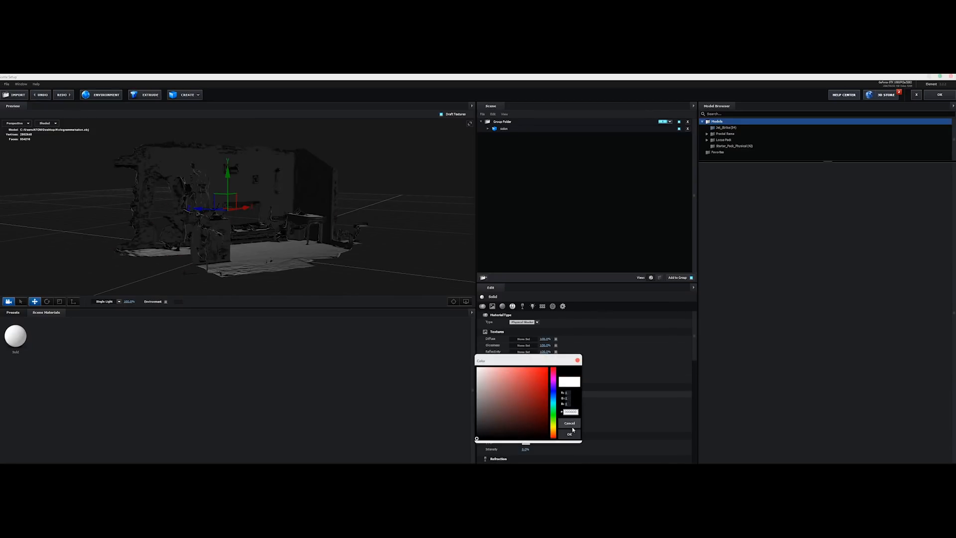
click(571, 433)
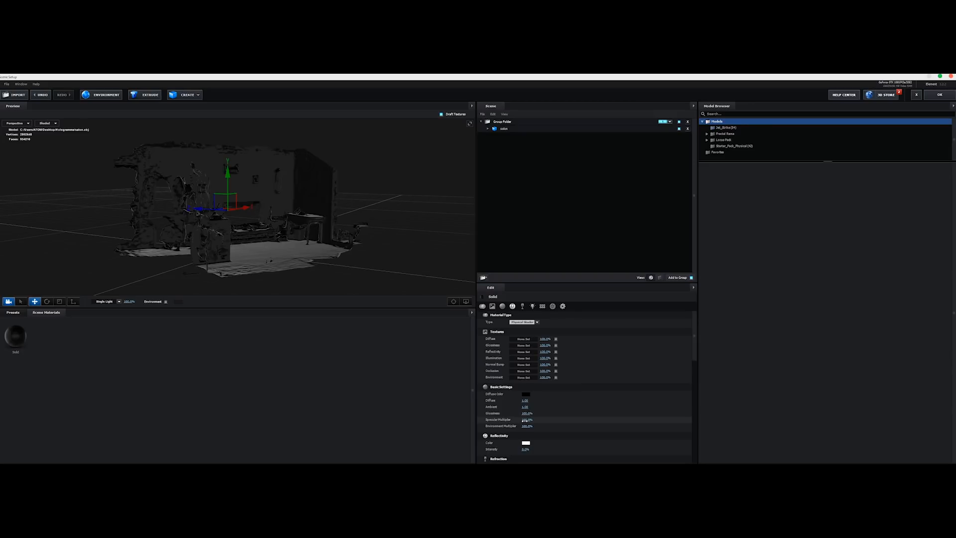
Set the material's Specular Multiplier, Environment Multiplier and Glossiness to 0%.
click(526, 421)
text(0)
click(526, 426)
text(0)
key(Return)
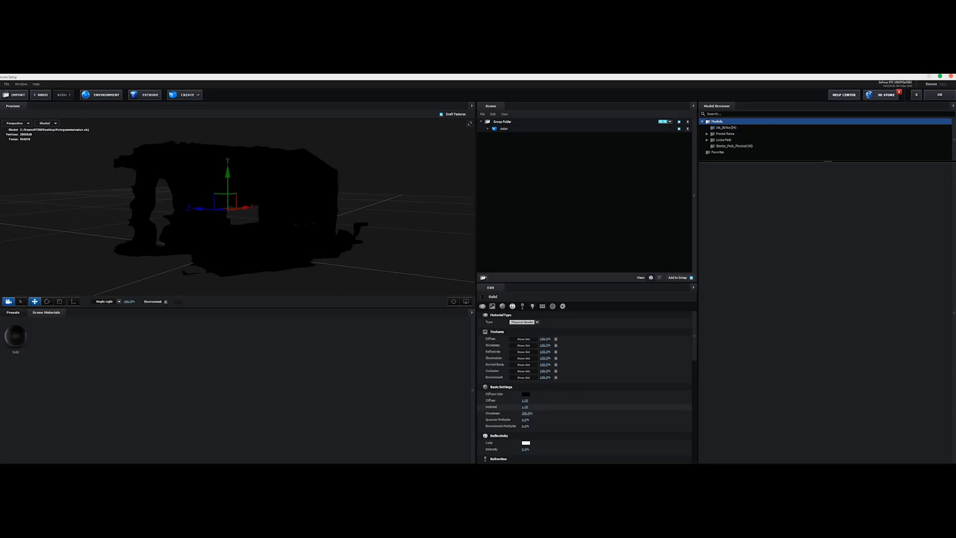
click(527, 413)
text(0)
key(Return)
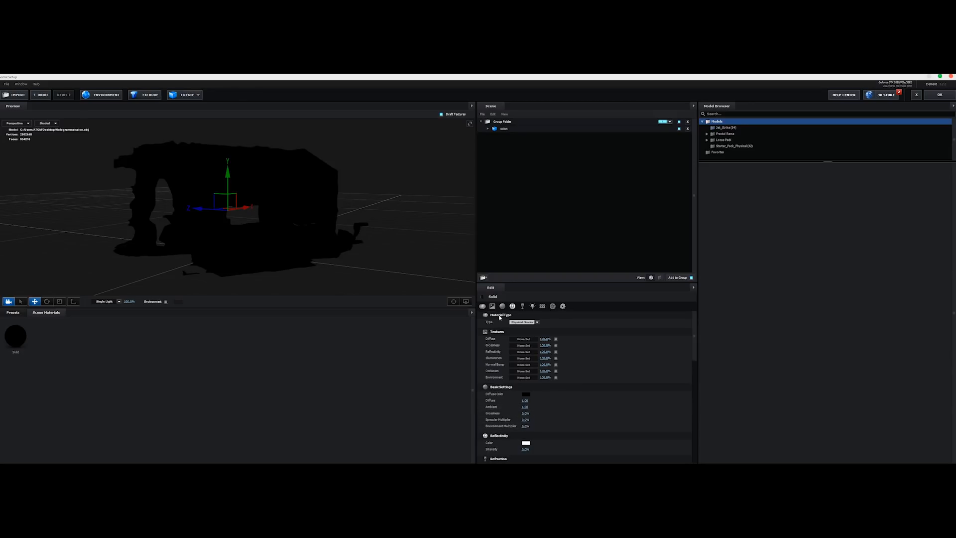
Load Texture Hologramme.jpg from the desktop's Hologramme folder into the material's Illumination texture channel.
click(524, 359)
click(531, 325)
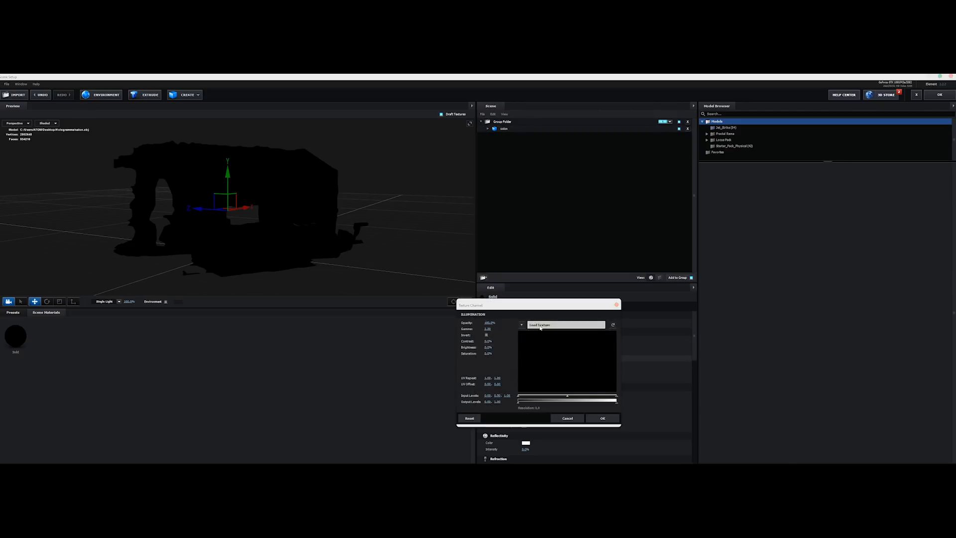
scroll(493, 365, down, 3)
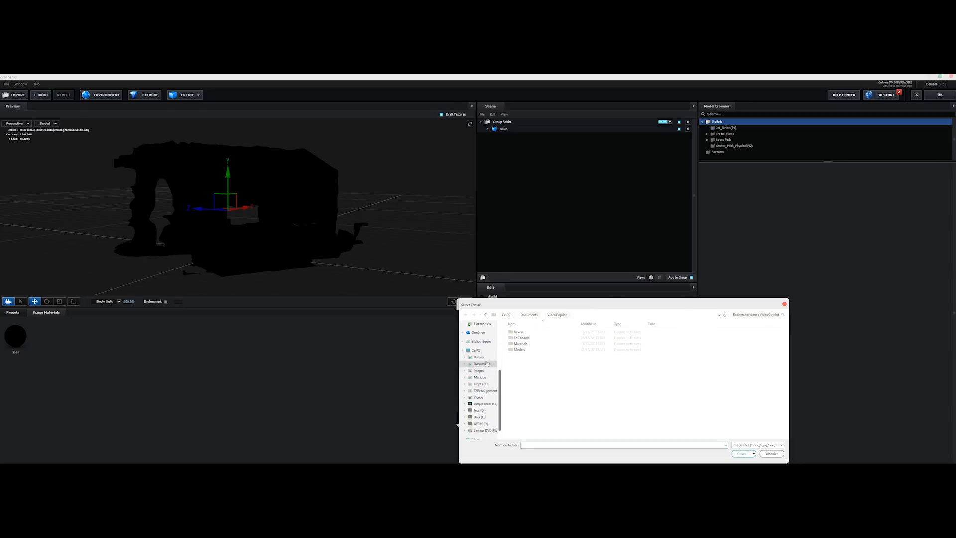
click(479, 357)
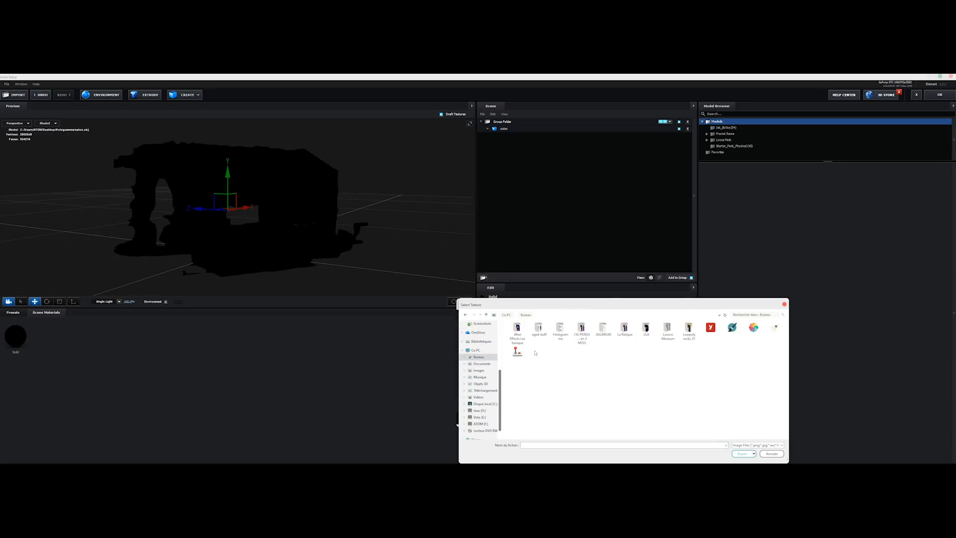
double_click(559, 331)
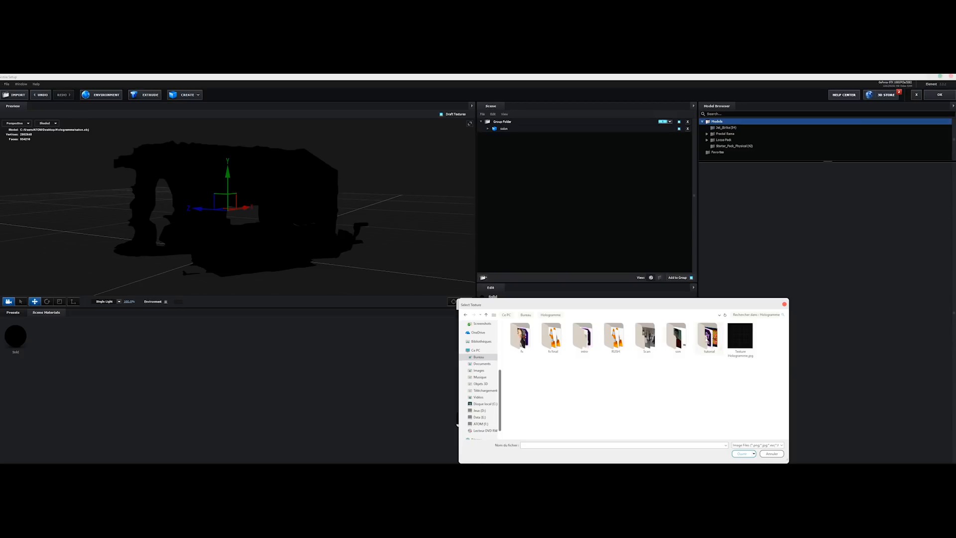
double_click(731, 343)
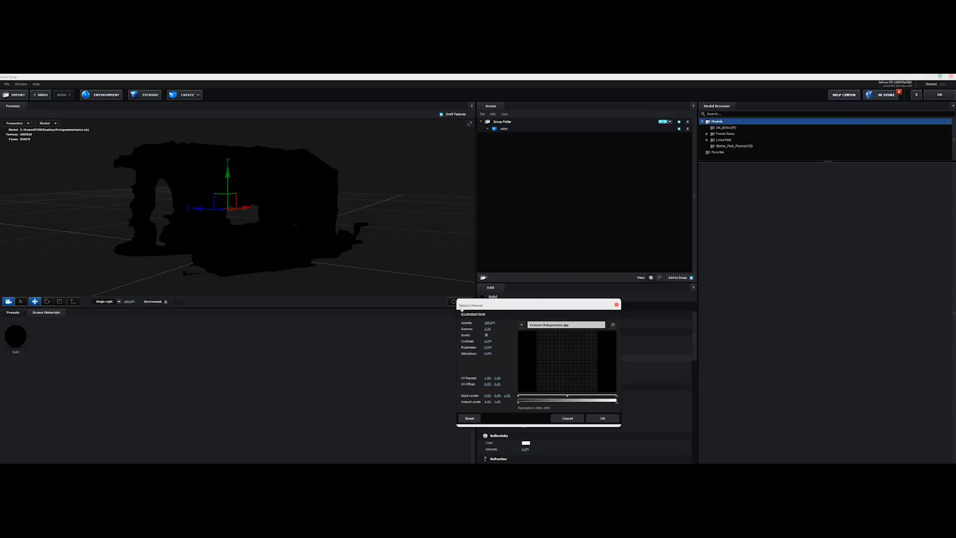
click(603, 419)
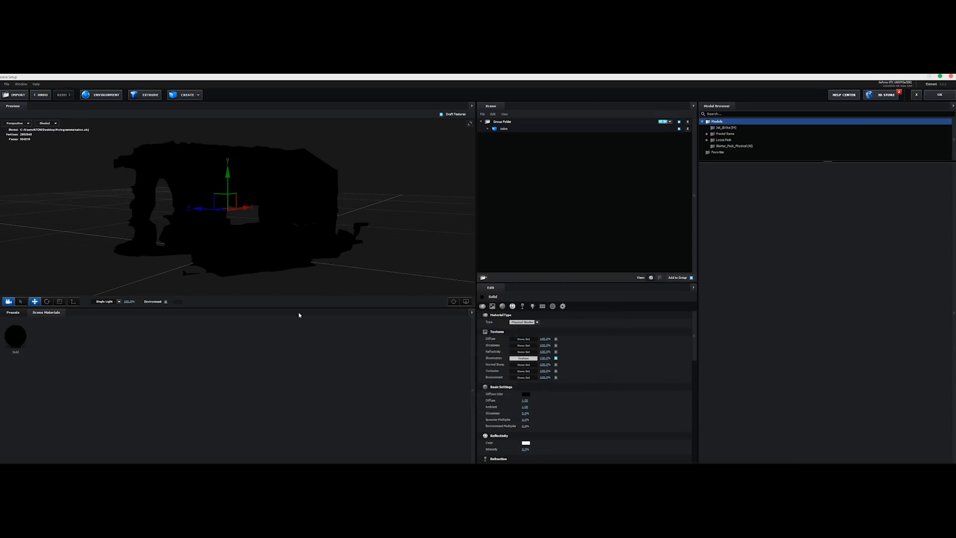
Raise the material's Illumination intensity to above 1000%.
scroll(530, 414, down, 5)
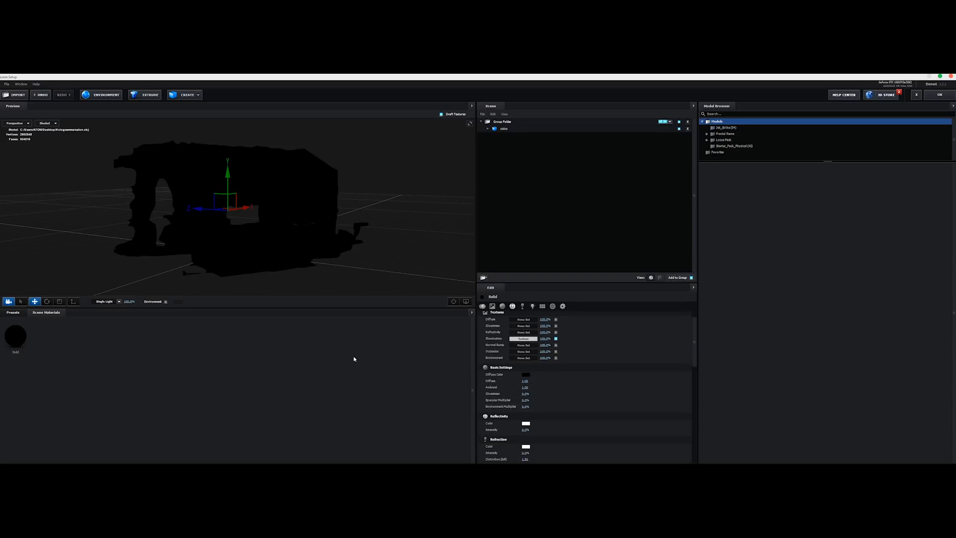
scroll(558, 397, up, 2)
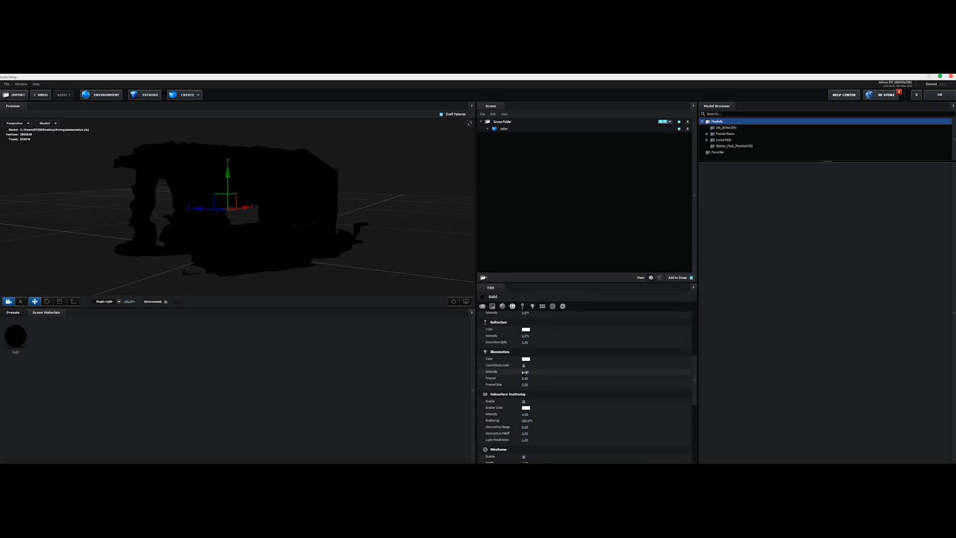
drag(526, 372, 853, 401)
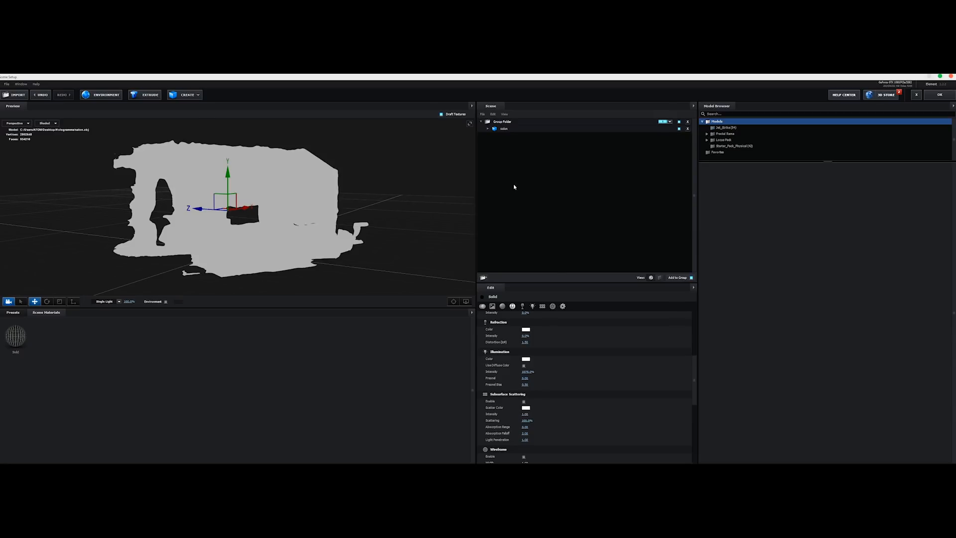
Change the salon model's texture mapping to Plane XY and check the grid pattern up close.
click(504, 129)
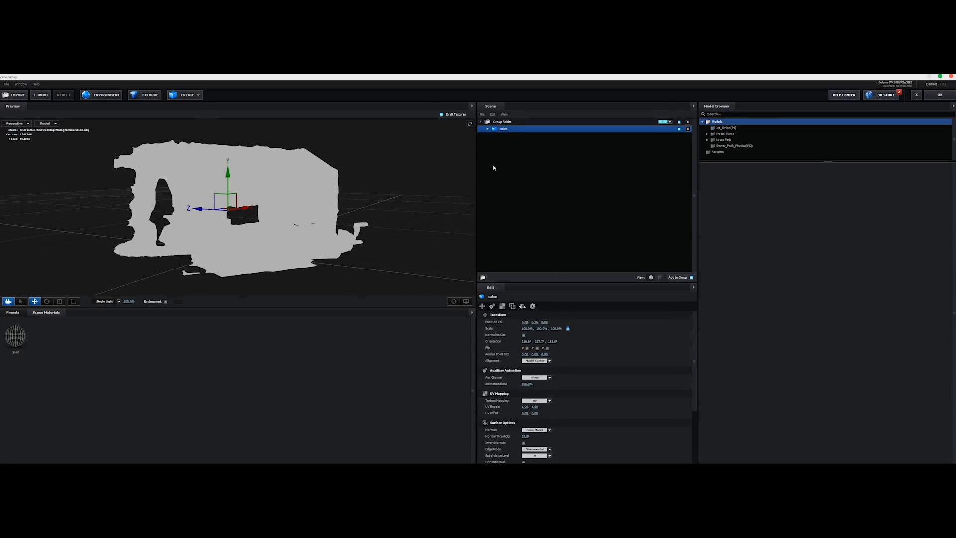
click(550, 401)
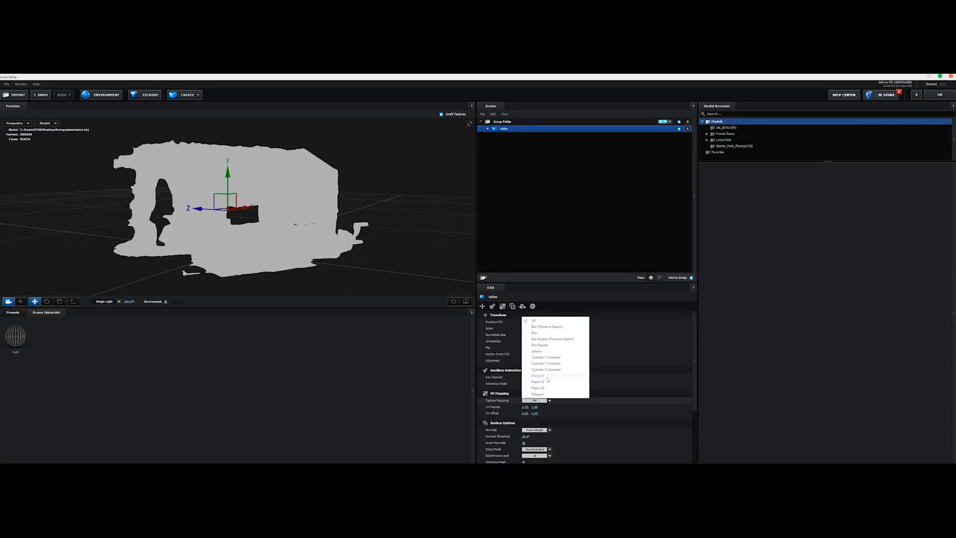
click(545, 378)
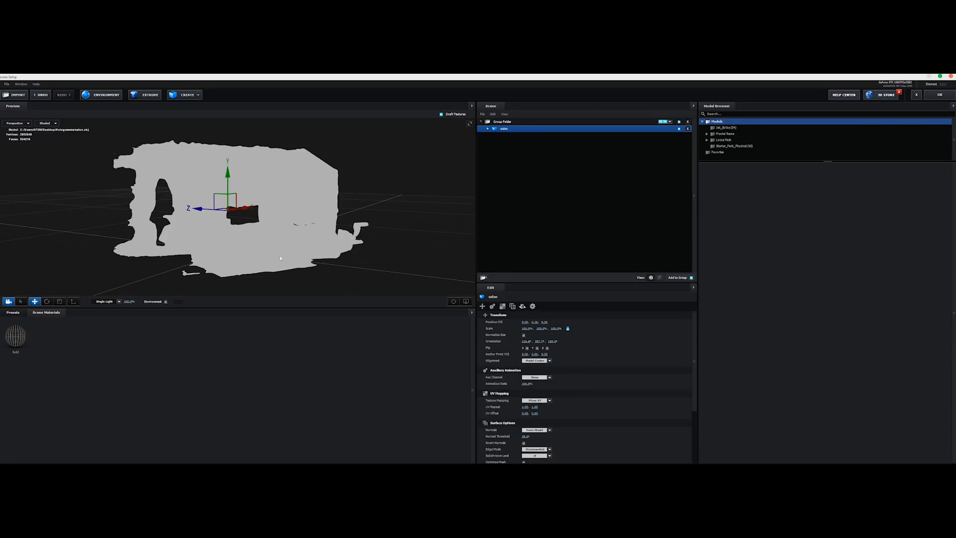
drag(248, 242, 264, 226)
scroll(299, 240, up, 3)
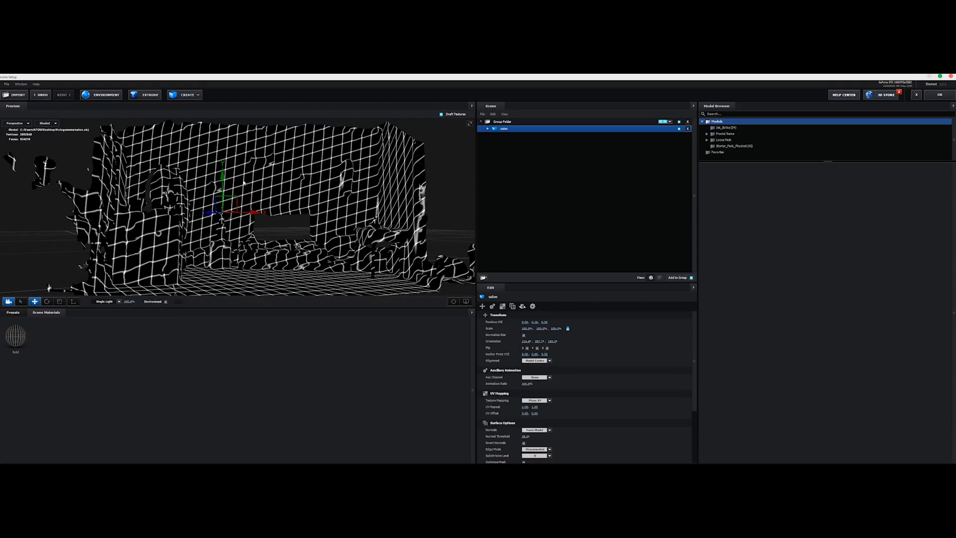
Set the salon model's UV Repeat to 3 in both directions.
drag(525, 407, 532, 412)
click(536, 407)
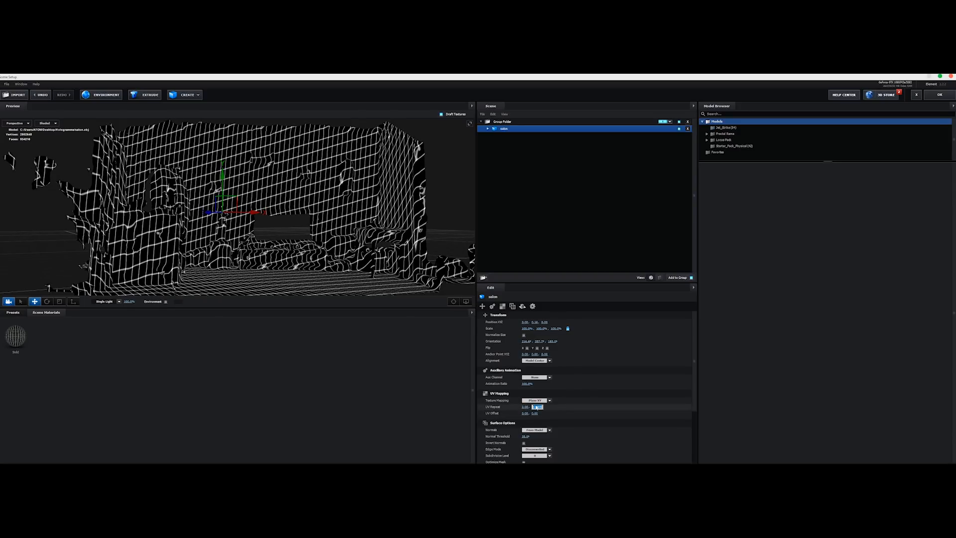
text(2)
key(Return)
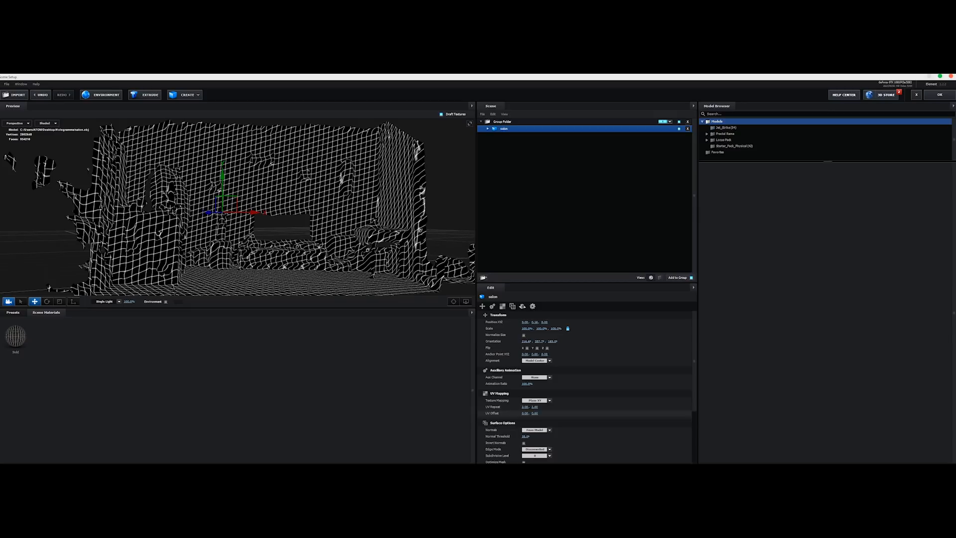
click(525, 407)
text(3)
key(Tab)
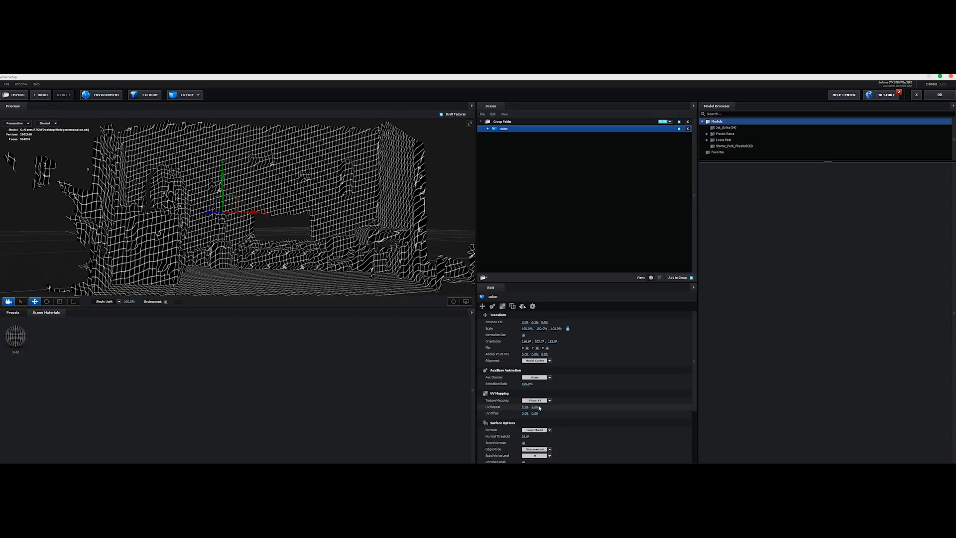
text(3)
key(Return)
Return to the composition and adjust Group 1's Position Z and Position XY to bring the room scan over the TV area.
drag(259, 219, 311, 237)
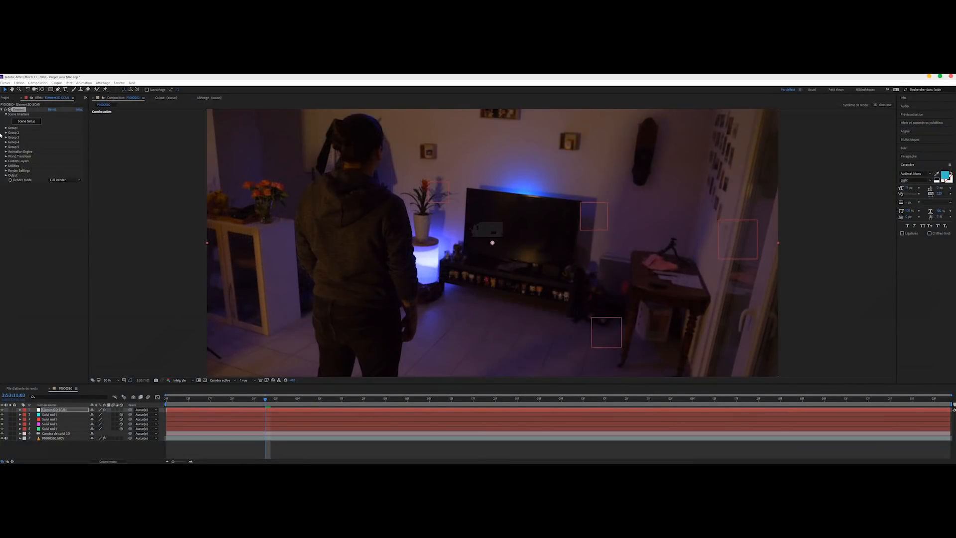
click(6, 128)
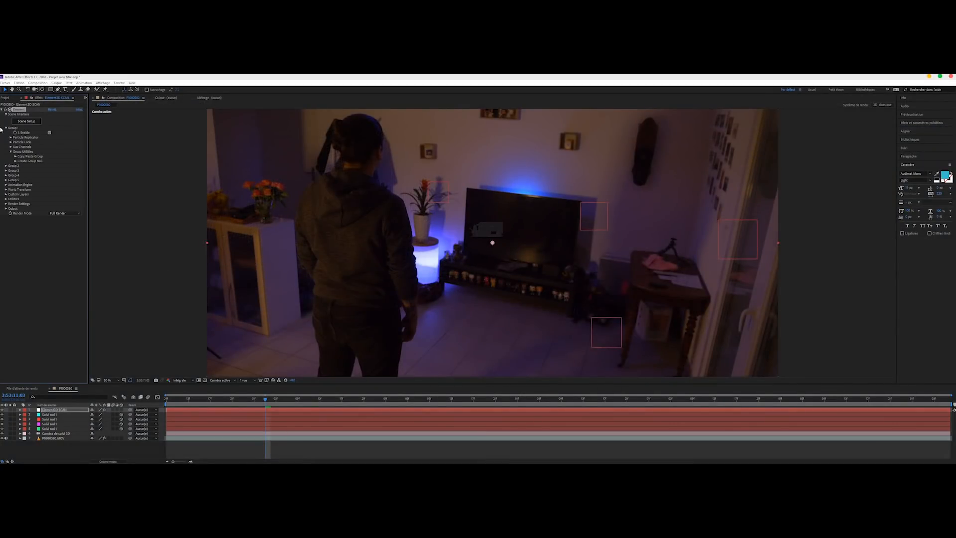
click(11, 138)
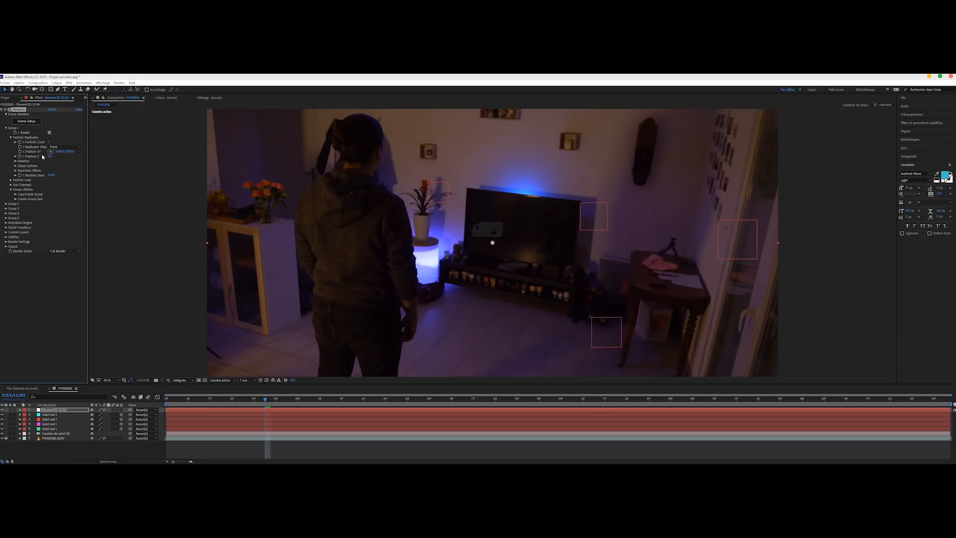
mouse_move(50, 156)
mouse_down()
mouse_move(65, 168)
mouse_move(49, 174)
mouse_move(59, 186)
mouse_move(121, 176)
mouse_move(61, 181)
mouse_move(79, 167)
mouse_move(32, 158)
mouse_up()
drag(453, 152, 88, 159)
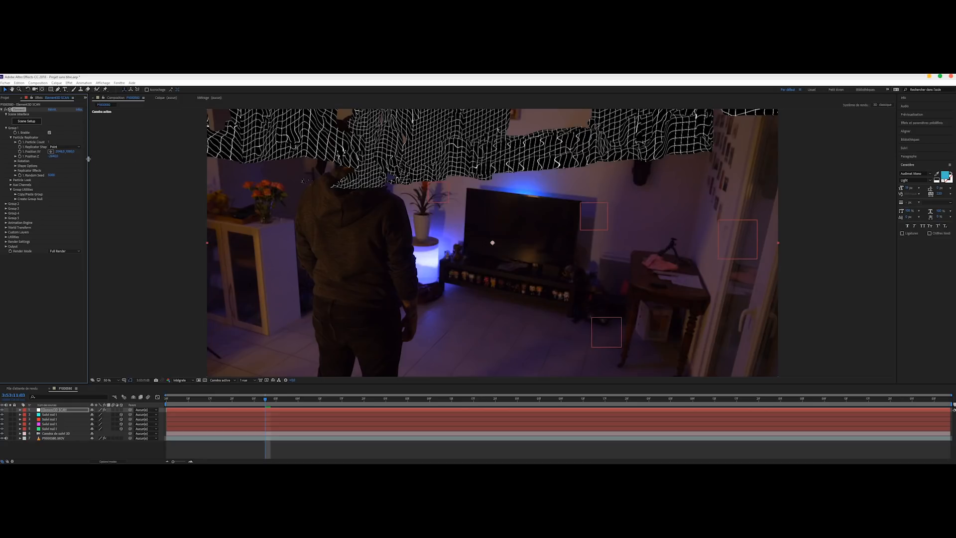
mouse_move(71, 151)
mouse_down()
mouse_move(79, 152)
mouse_move(62, 153)
mouse_up()
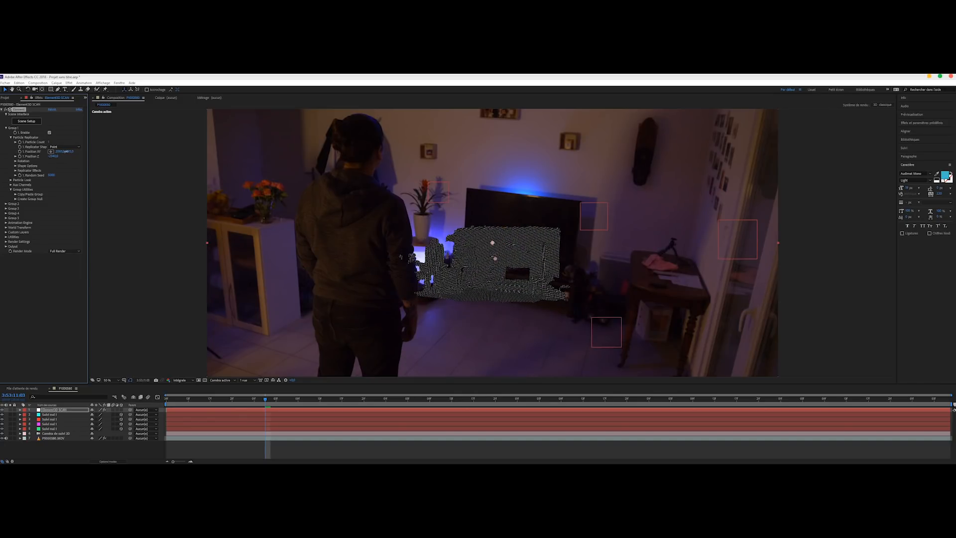
Tilt the room scan on its X Rotation and turn it slightly on Y Rotation in Group 1's Particle Replicator.
click(11, 180)
click(10, 180)
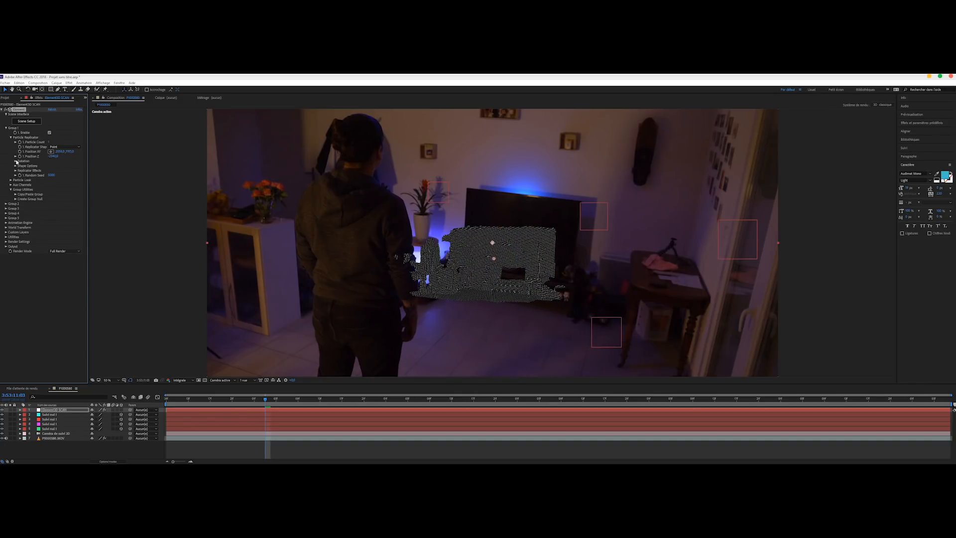
click(16, 161)
drag(55, 165, 60, 165)
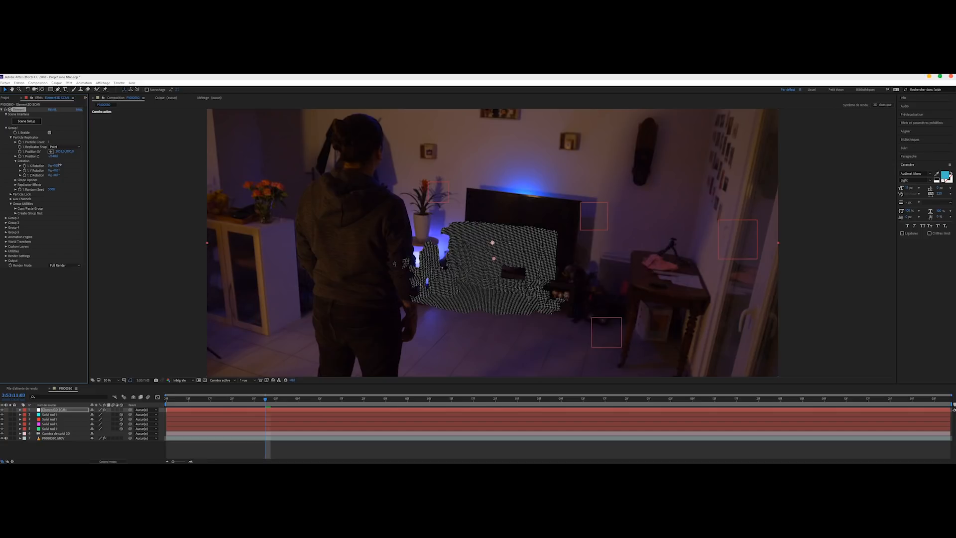
click(57, 170)
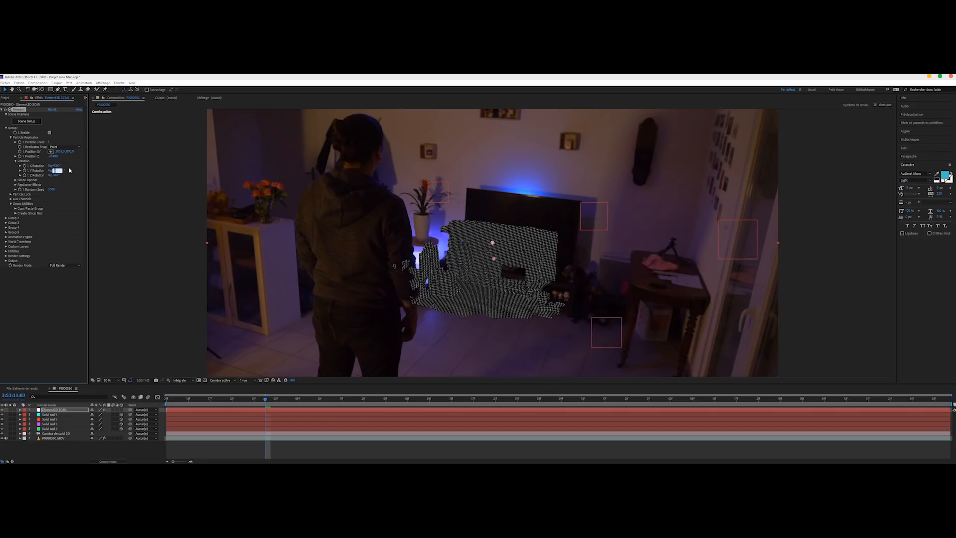
click(69, 170)
drag(56, 170, 58, 171)
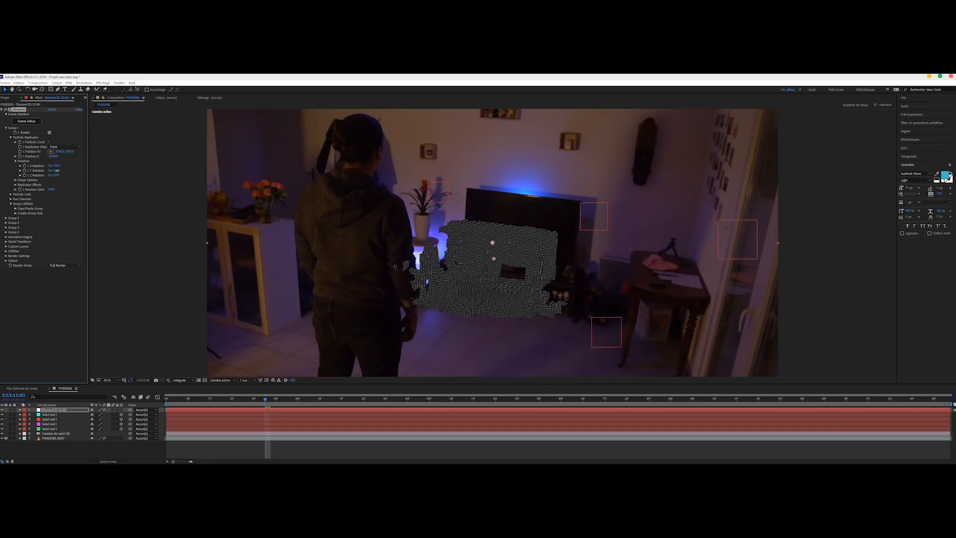
Increase Group 1's Particle Size and shift its Position XY so the scanned grid fits the filmed room.
click(10, 195)
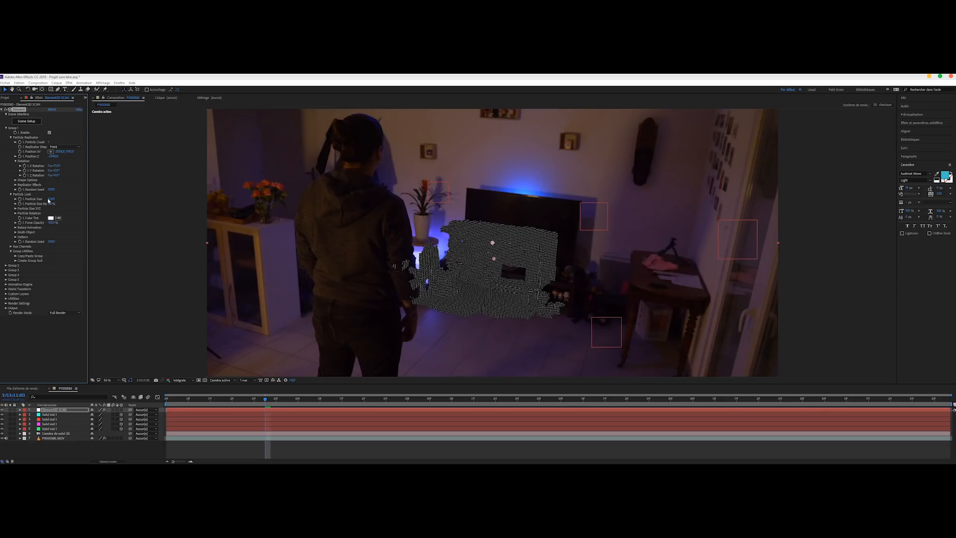
drag(51, 199, 112, 196)
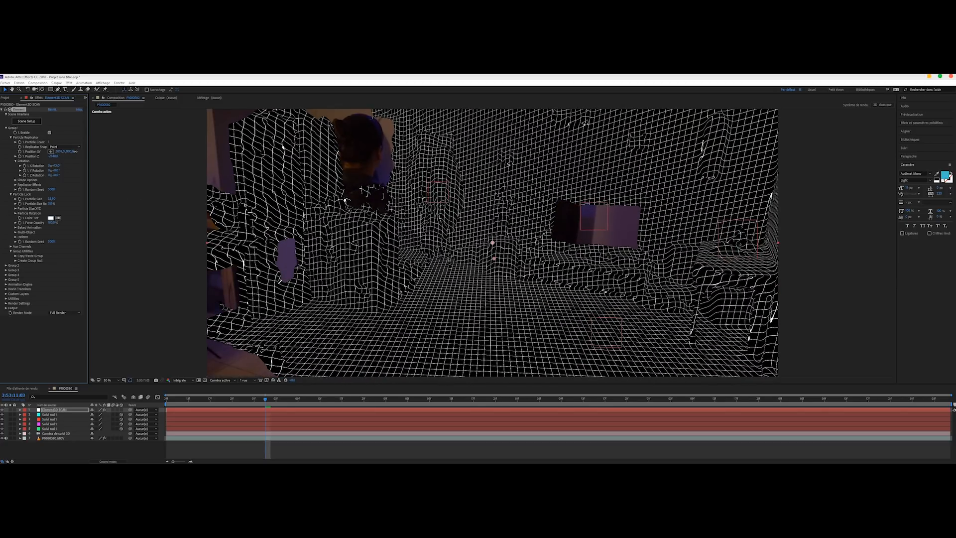
drag(59, 151, 35, 155)
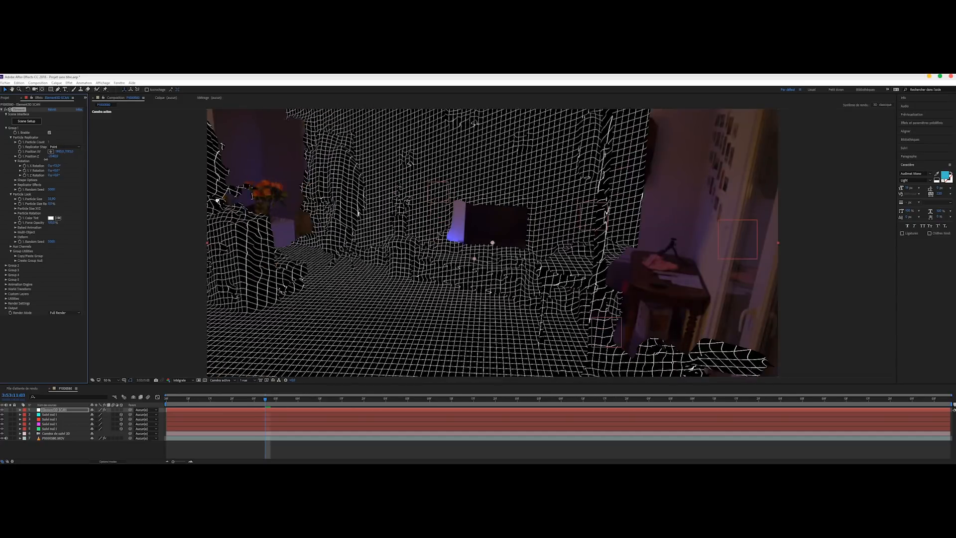
drag(52, 198, 59, 199)
drag(70, 152, 73, 151)
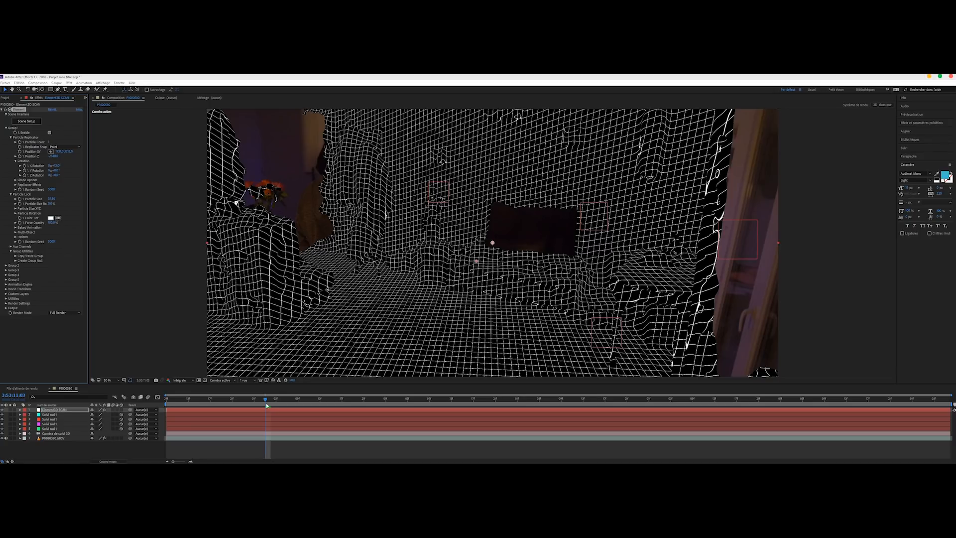
Compare the grid's alignment with the tracked footage at the start of the clip and around the working frame.
drag(267, 406, 174, 401)
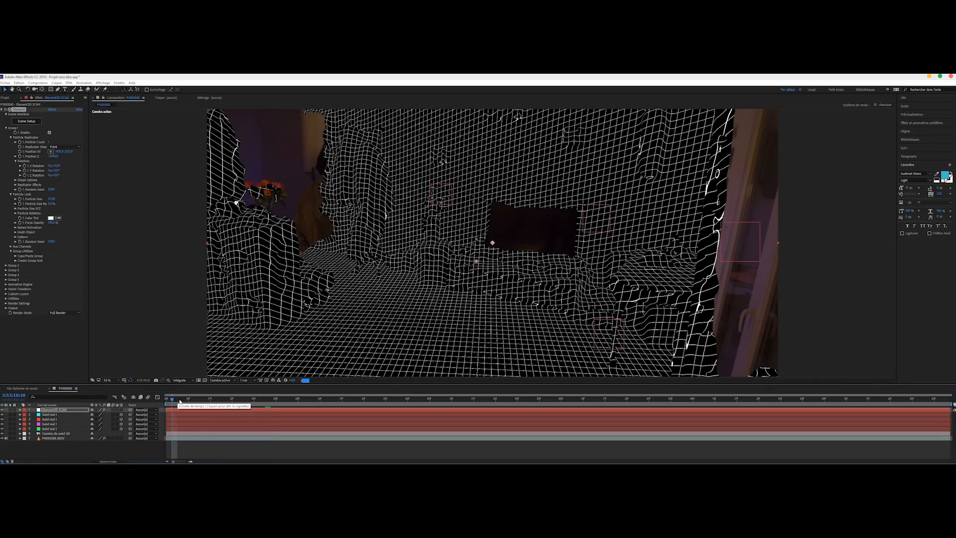
drag(264, 402, 126, 397)
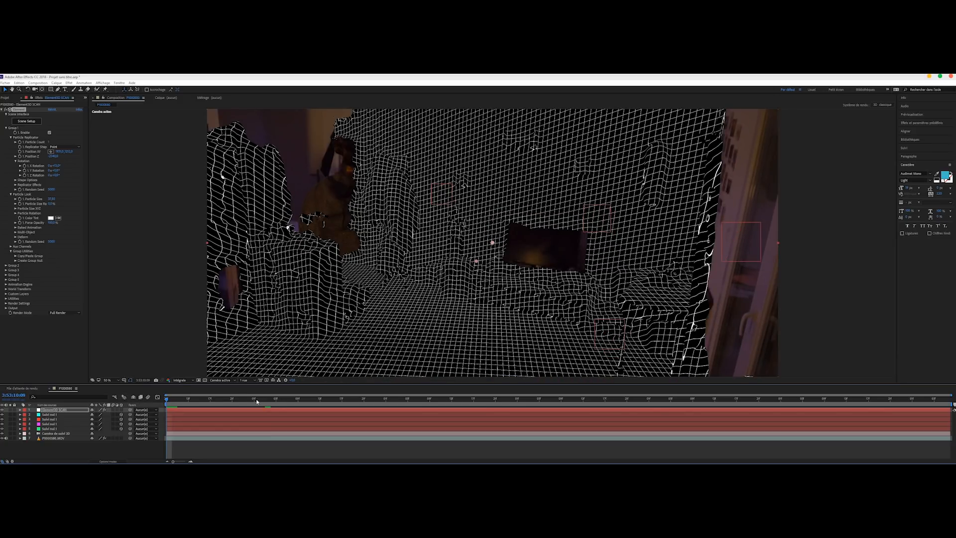
click(276, 405)
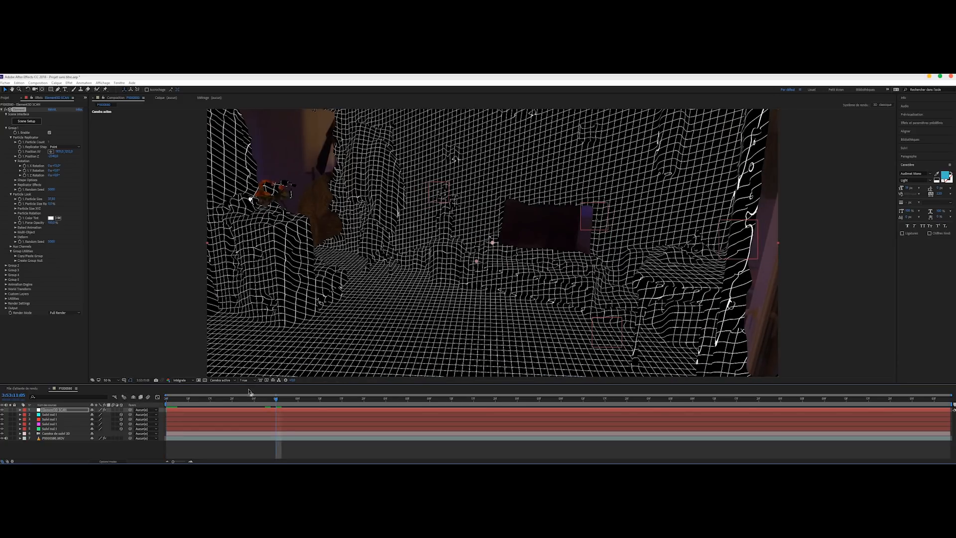
click(267, 400)
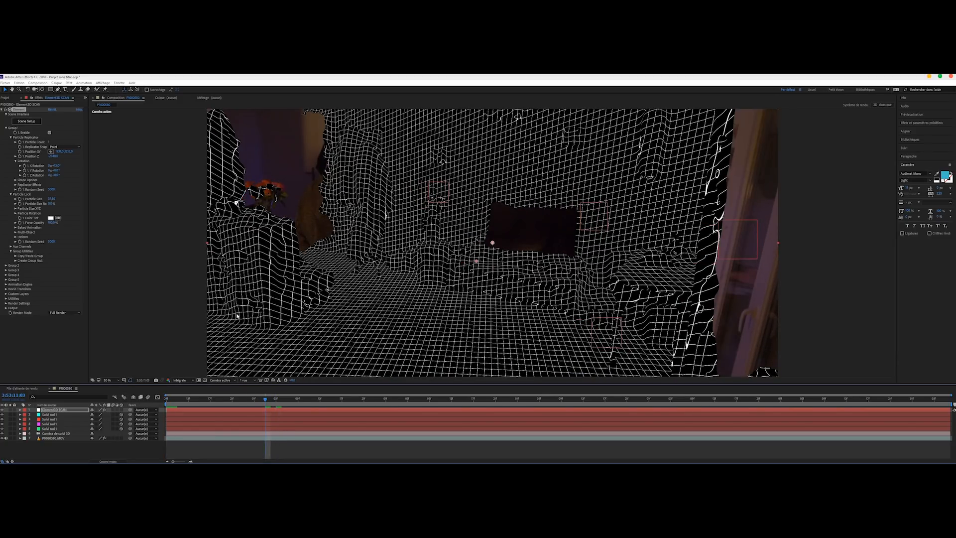
Set the Element3D SCAN layer's blending mode to Screen over the footage.
click(43, 412)
click(108, 461)
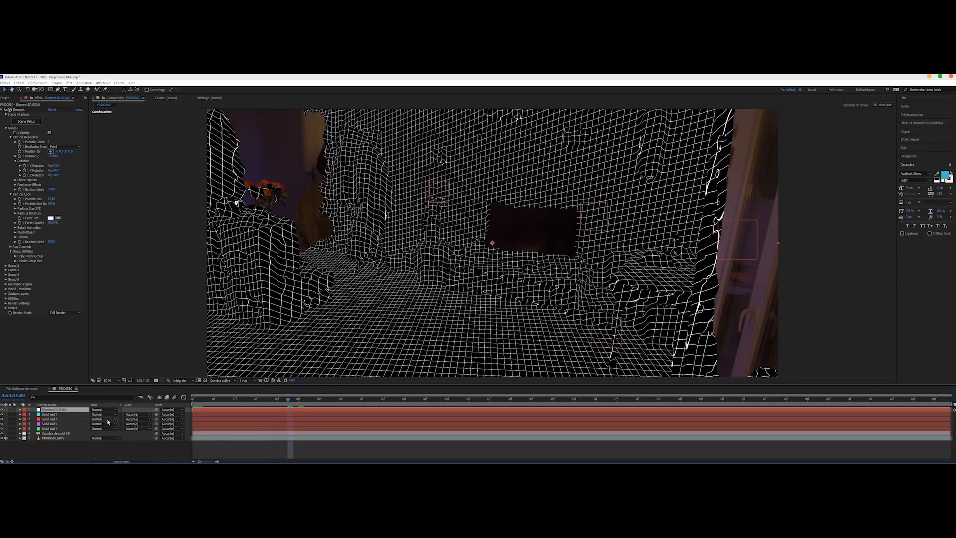
click(100, 411)
click(107, 234)
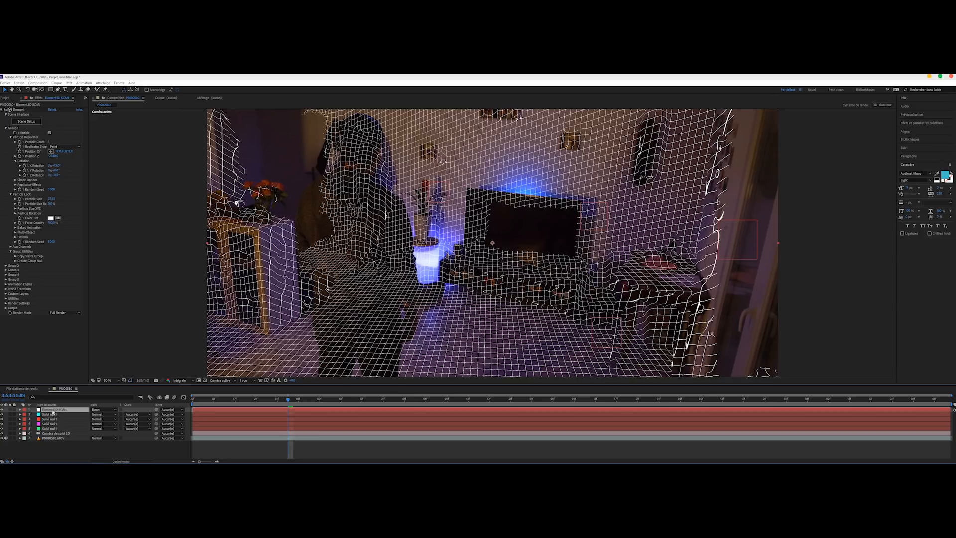
Duplicate the Element3D SCAN layer and give the lower copy a Luminance track matte from the upper copy.
key(ctrl+d)
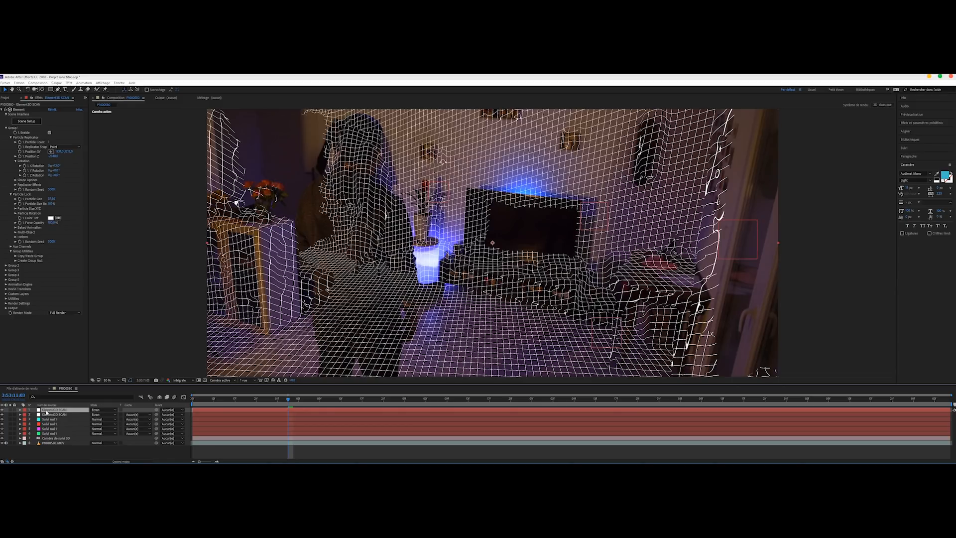
click(48, 414)
click(135, 415)
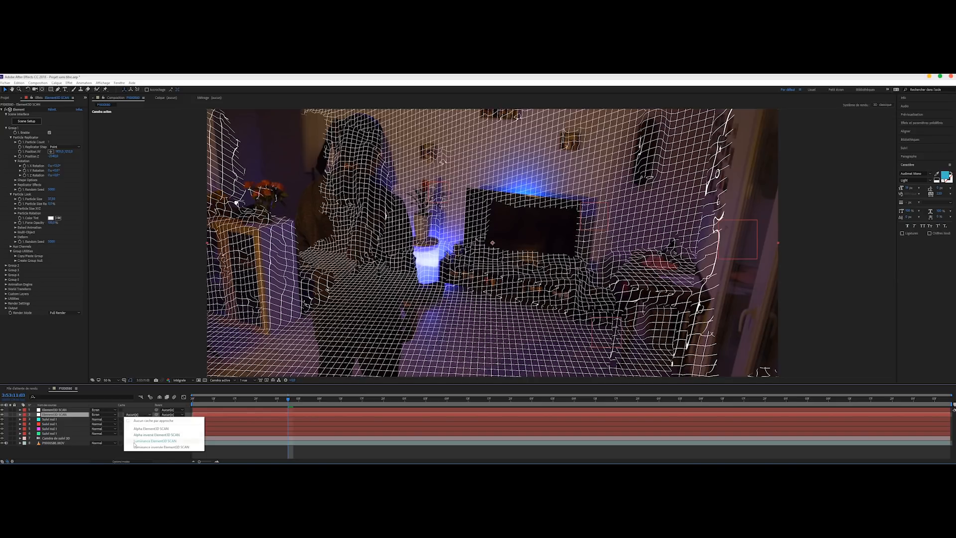
click(155, 440)
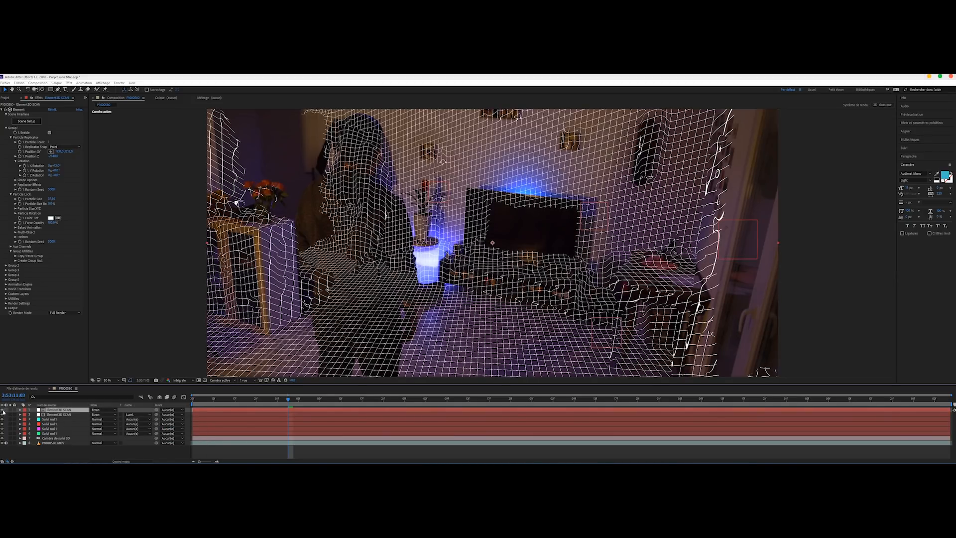
Solo the upper Element3D SCAN copy, set its material's Illumination intensity to 0, and check the render against the transparency grid.
click(10, 410)
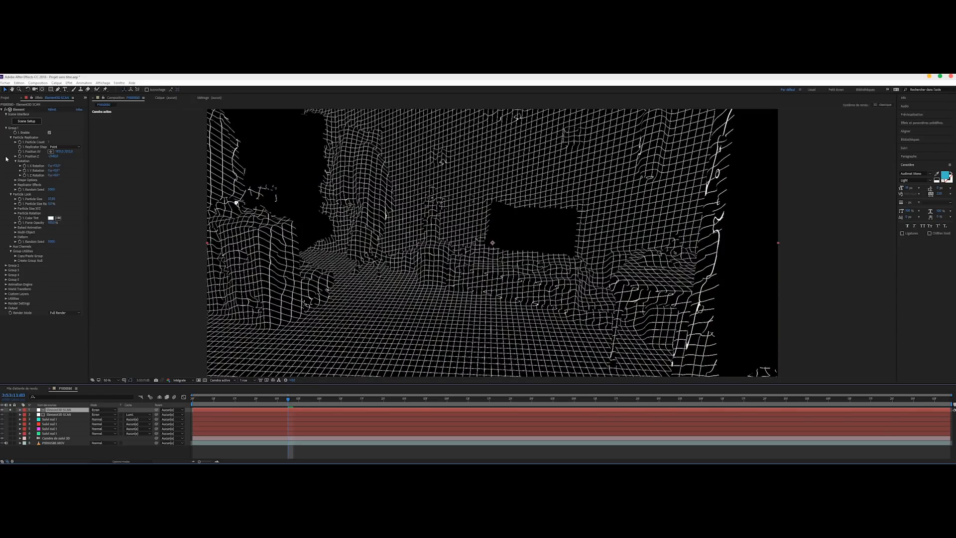
click(18, 122)
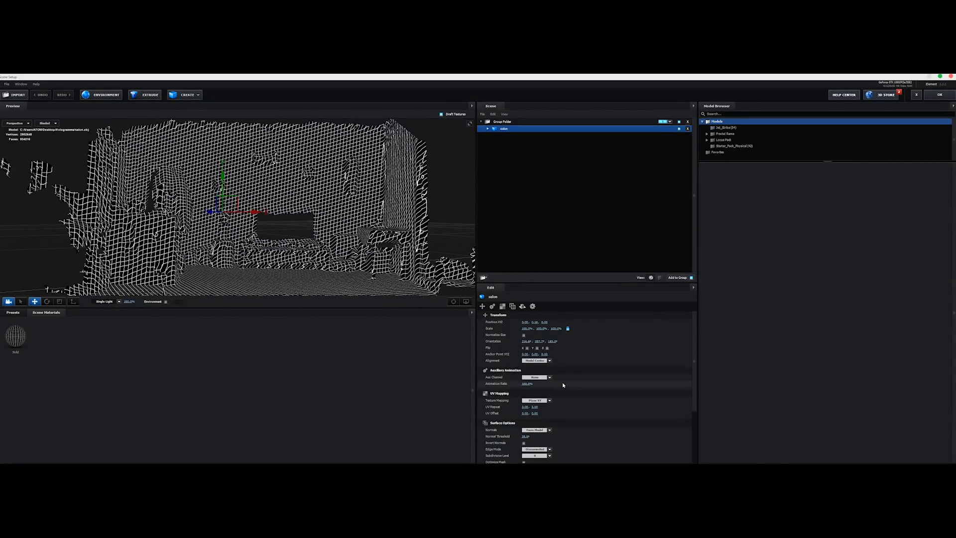
click(502, 121)
click(15, 336)
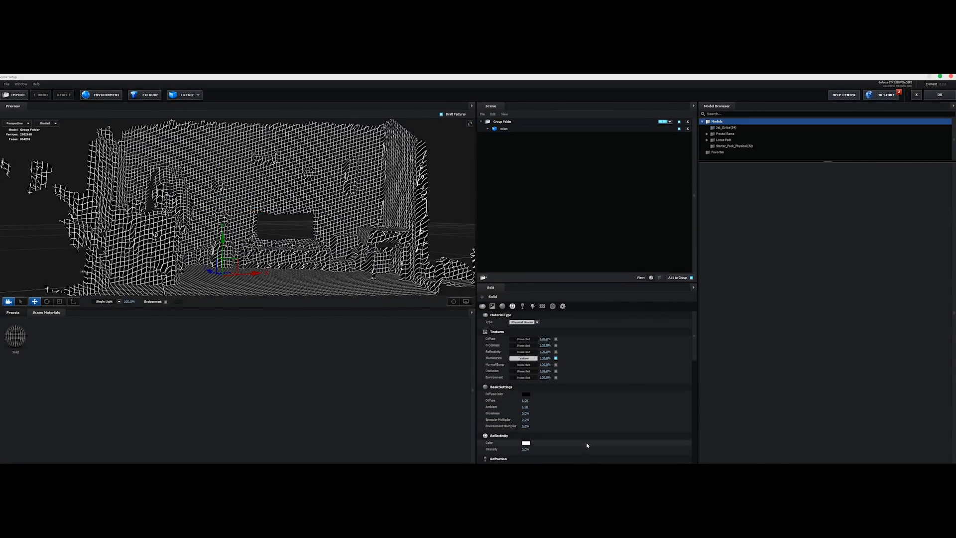
scroll(582, 440, down, 5)
scroll(583, 441, down, 2)
click(527, 391)
text(0)
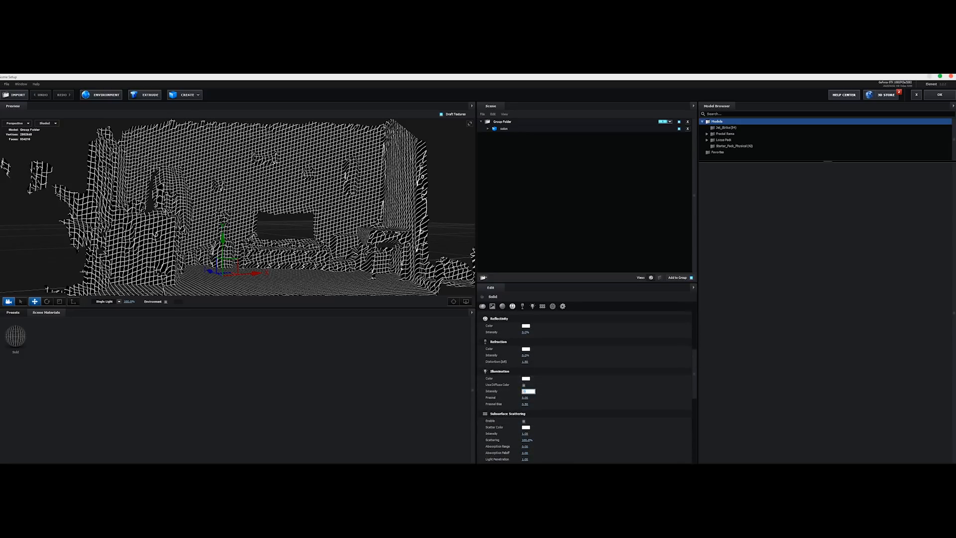
key(Return)
scroll(529, 393, up, 3)
scroll(559, 367, up, 3)
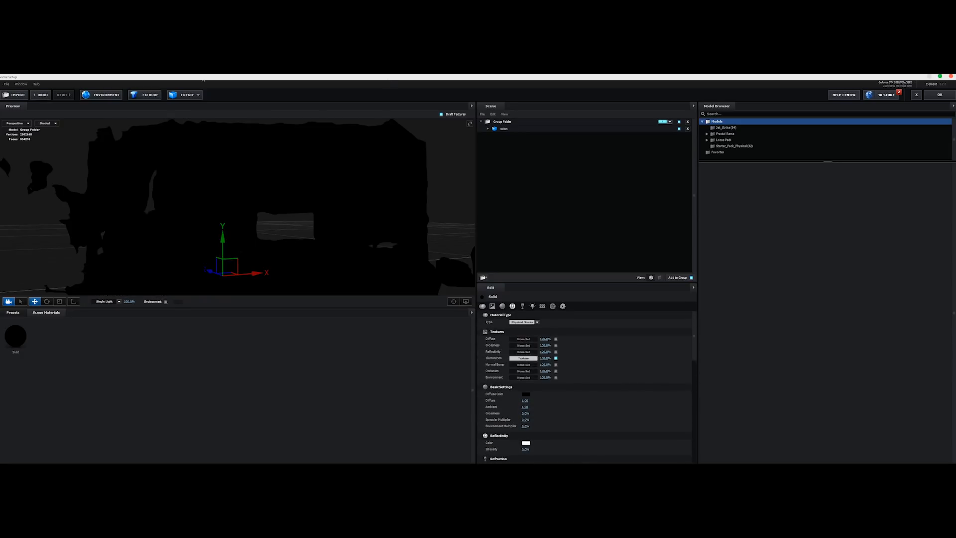
click(940, 95)
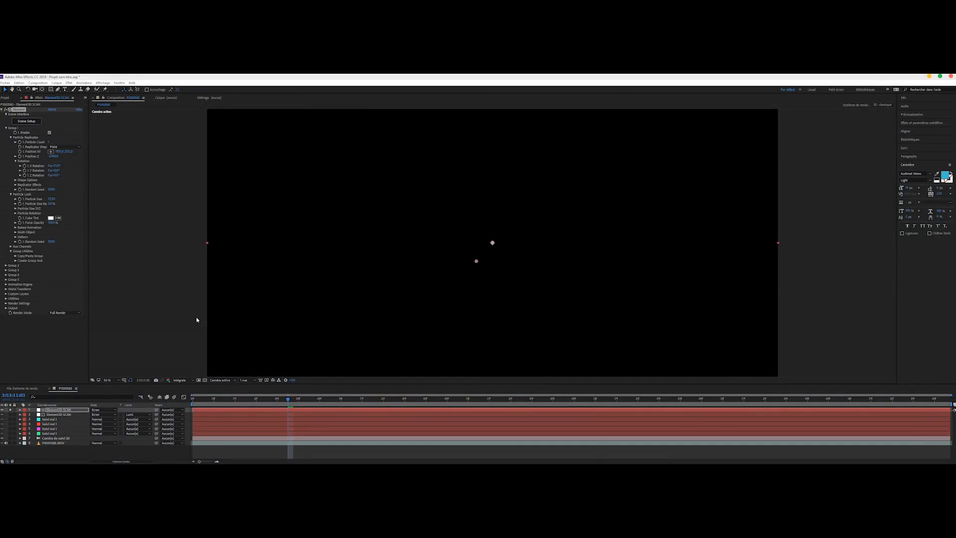
click(204, 380)
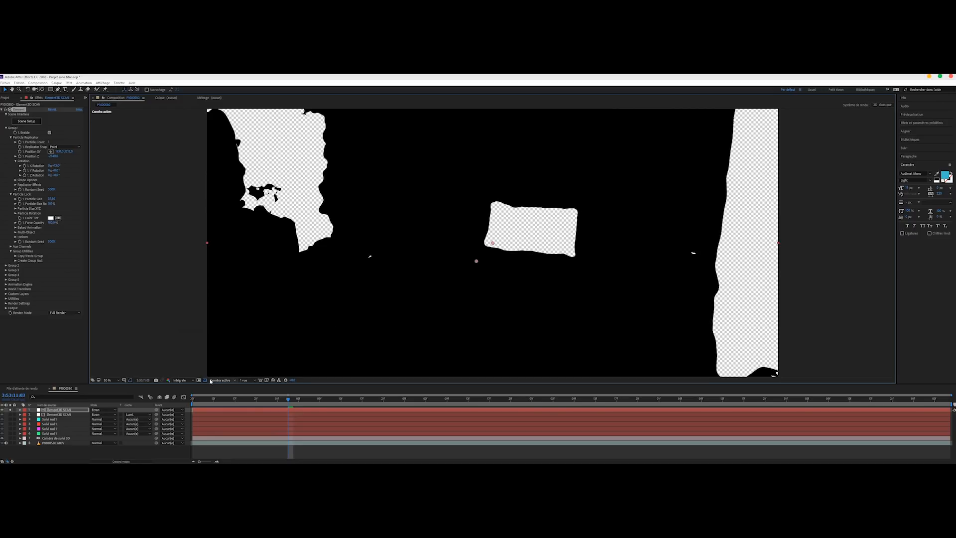
click(205, 380)
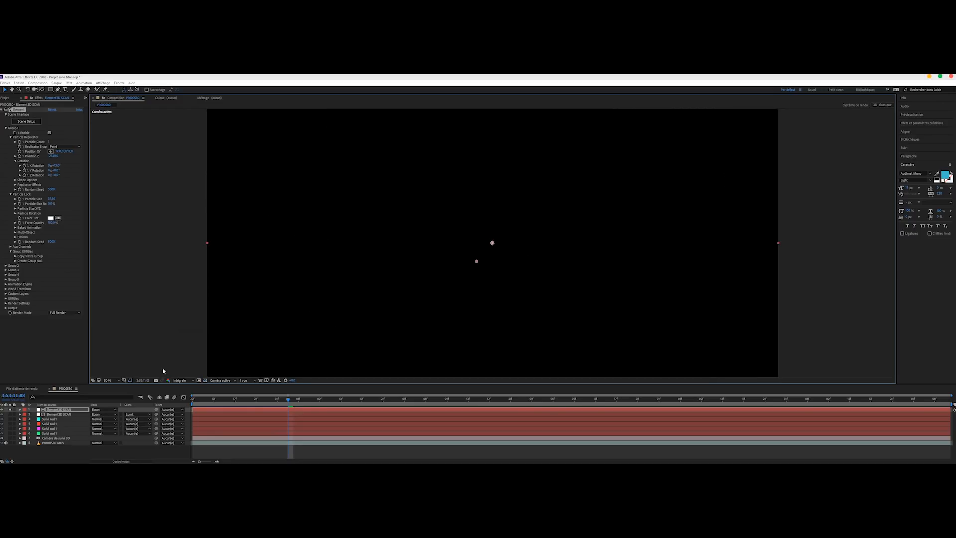
Enable Fog in the upper scan copy's Element render settings and set the Fog Color to white.
click(7, 304)
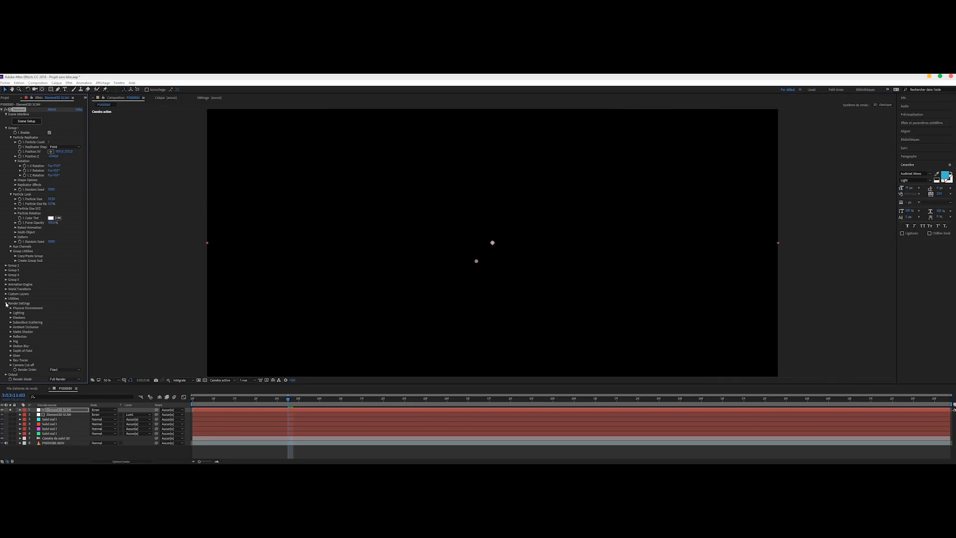
click(11, 341)
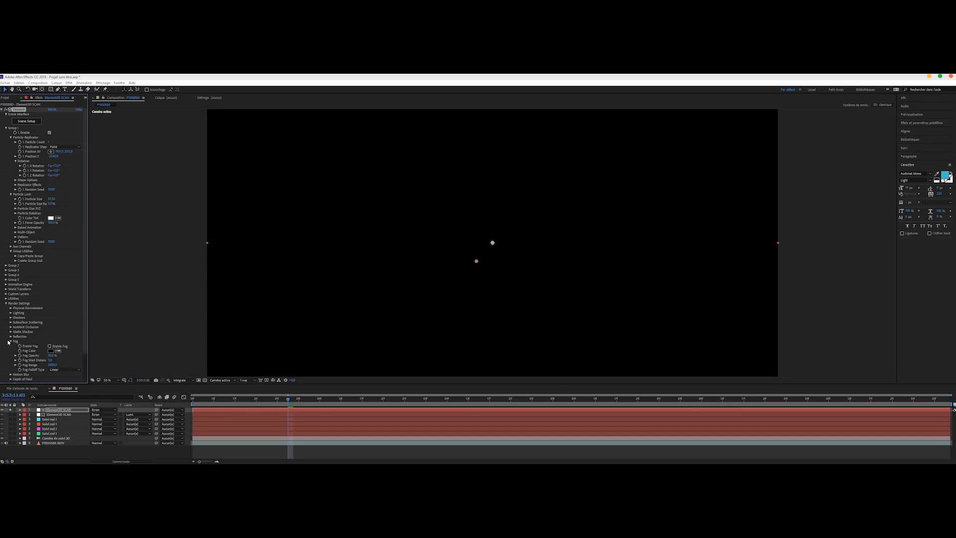
click(50, 347)
click(51, 350)
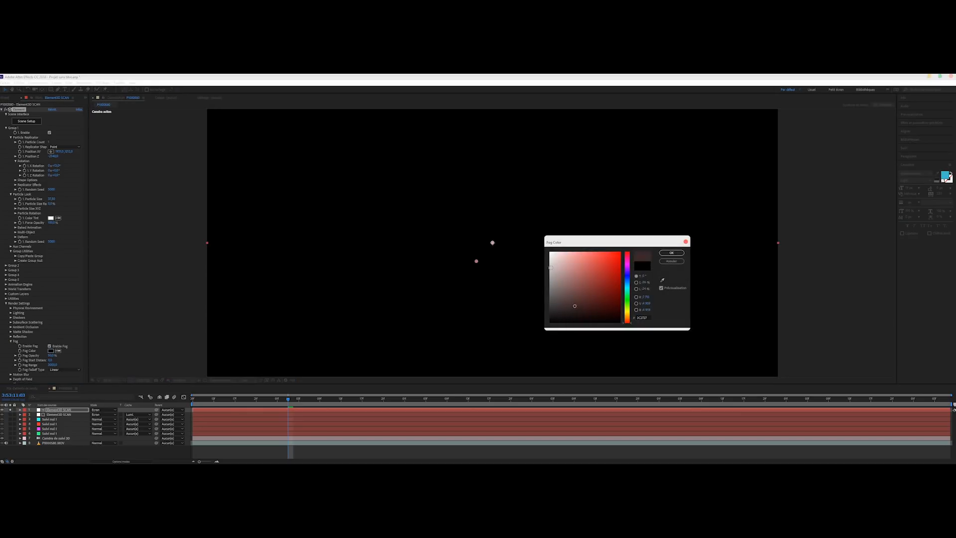
drag(550, 267, 549, 252)
click(672, 253)
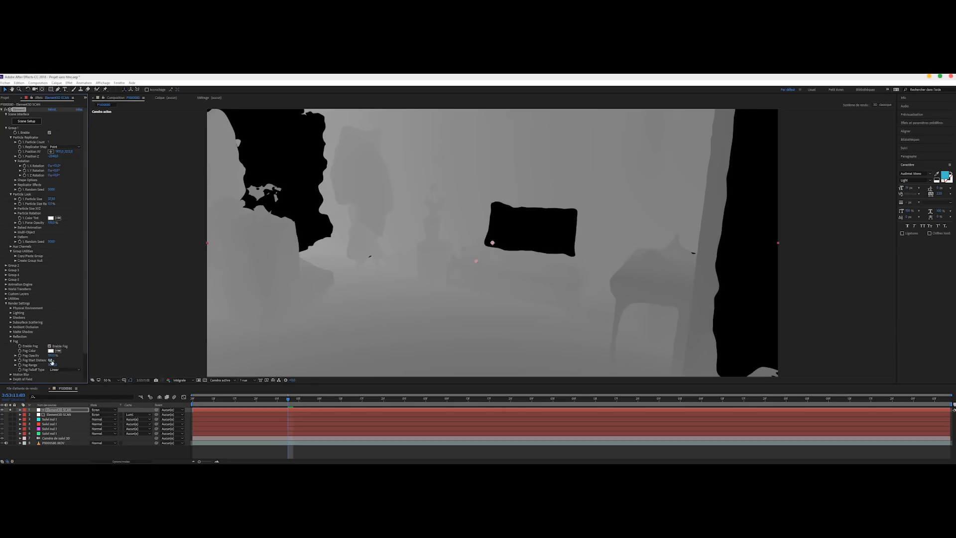
Set the fog's Falloff Type to Taper, then adjust Fog Range and Fog Start Distance to form a narrow depth band.
drag(52, 365, 2, 366)
click(53, 370)
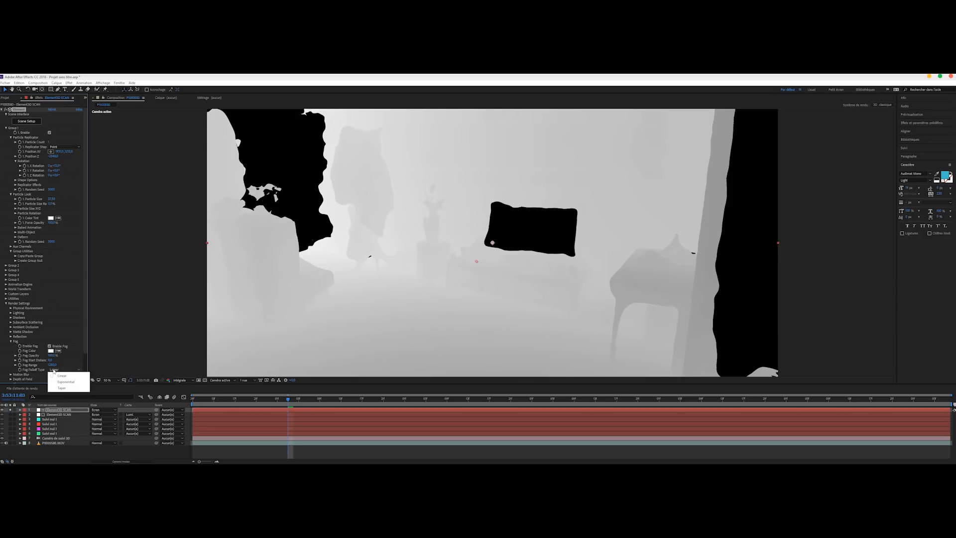
click(61, 388)
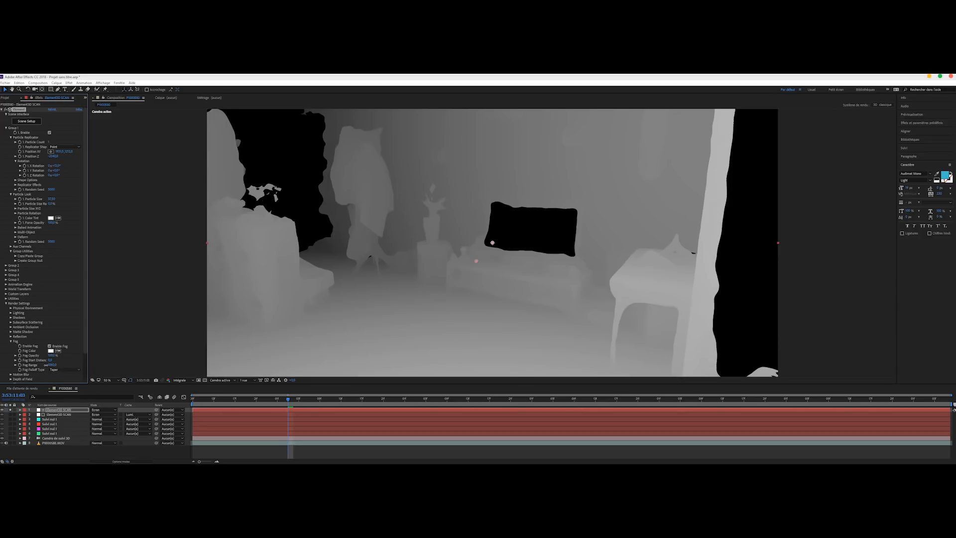
mouse_move(52, 365)
mouse_down()
mouse_move(33, 366)
mouse_move(61, 357)
mouse_move(43, 366)
mouse_move(57, 355)
mouse_move(48, 356)
mouse_move(46, 366)
mouse_up()
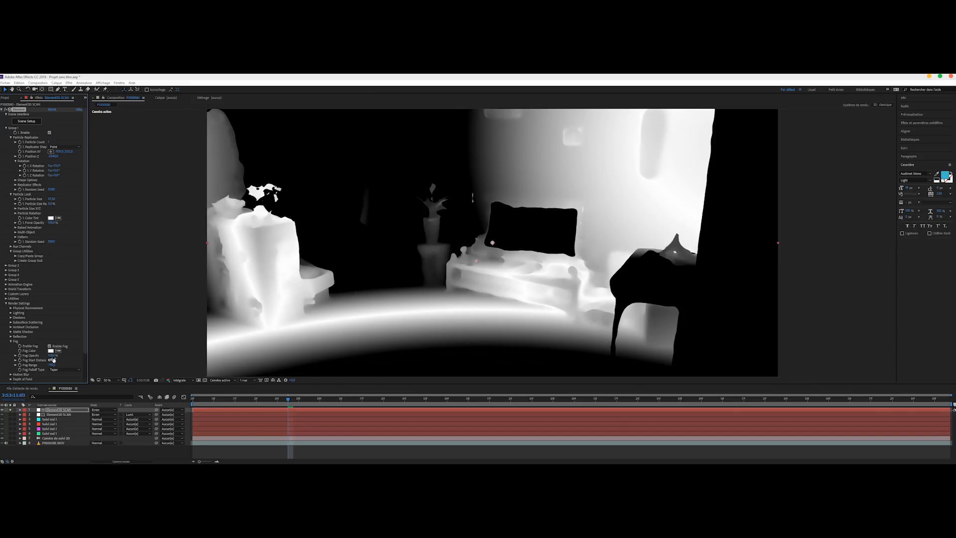
drag(43, 359, 38, 357)
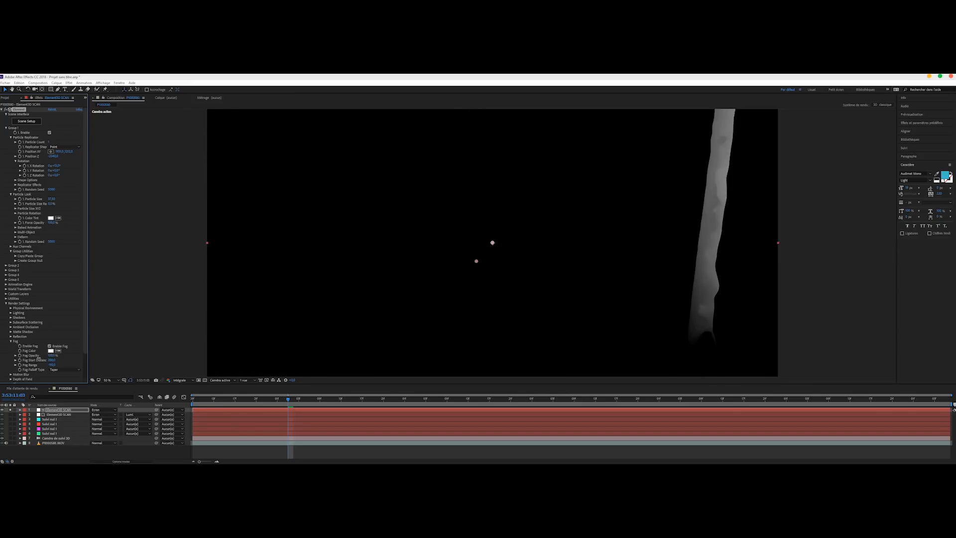
Animate Fog Start Distance from the composition start to a higher value further along the timeline, and preview the fog sweep.
click(192, 399)
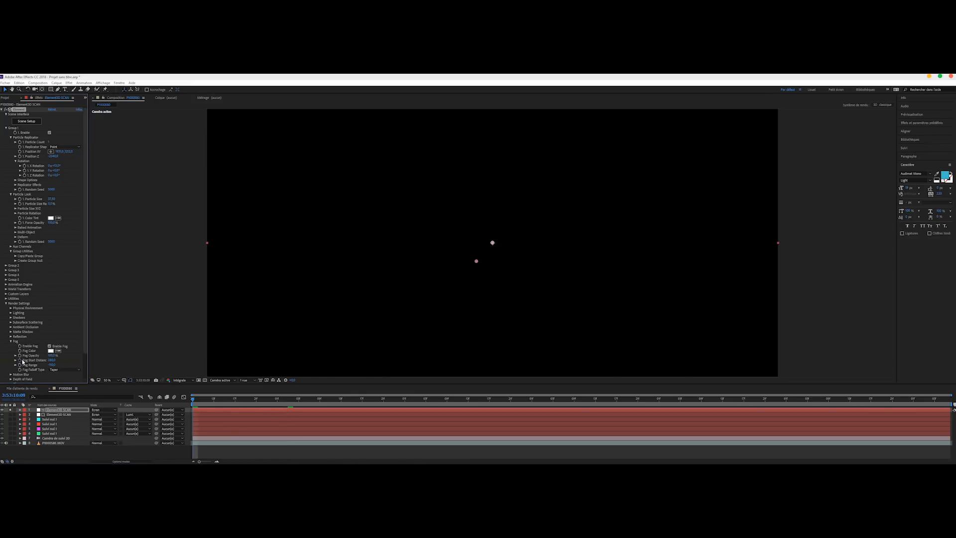
drag(216, 400, 613, 401)
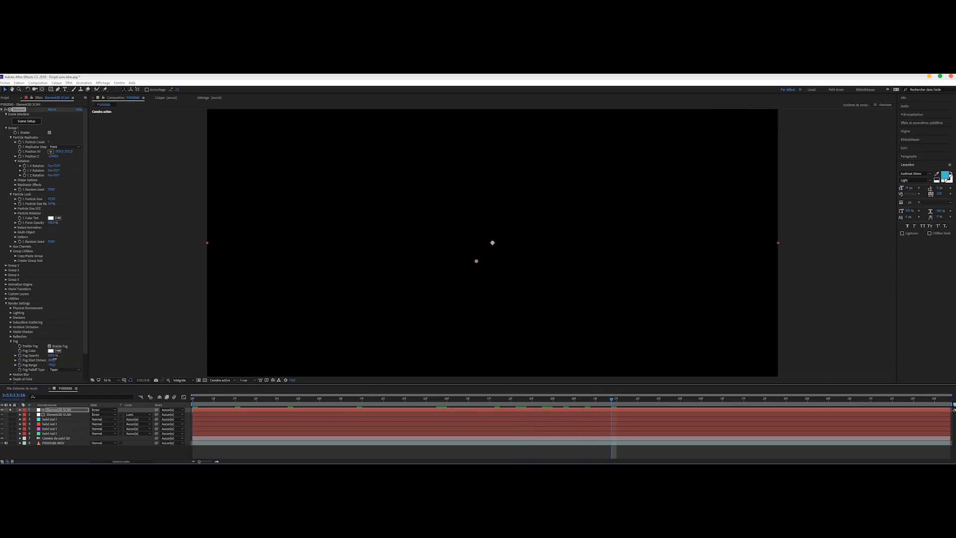
drag(52, 360, 66, 356)
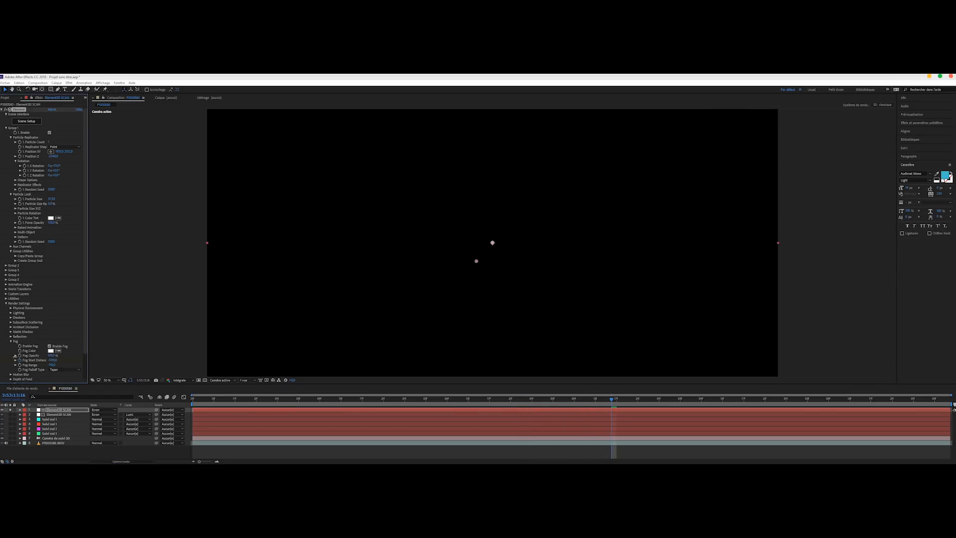
key(space)
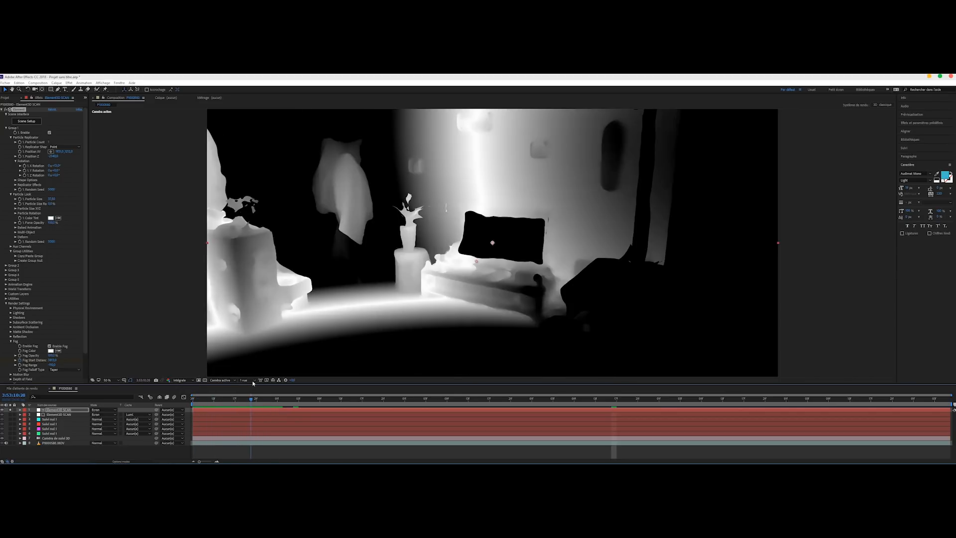
drag(291, 381, 246, 380)
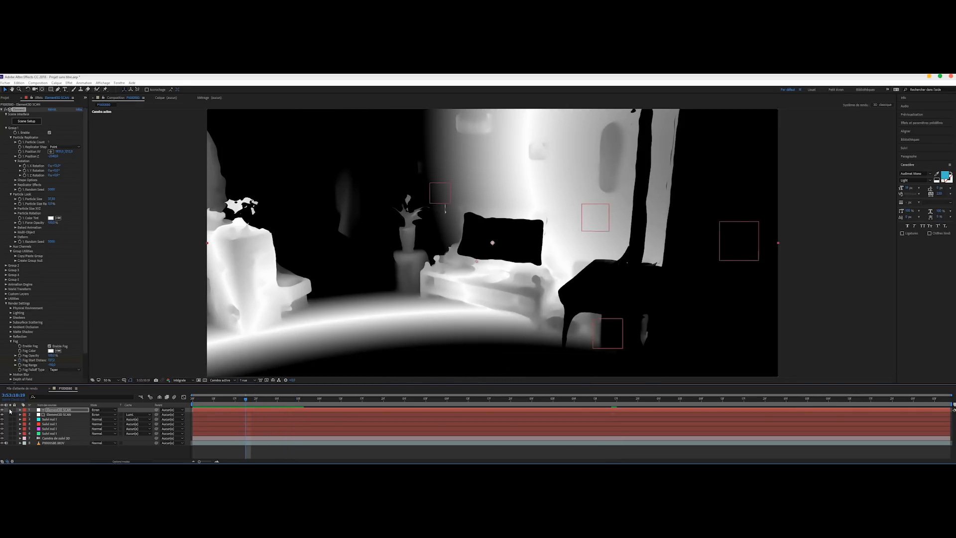
Unsolo the upper scan copy and check the matted grid reveal over the footage at several times.
click(10, 411)
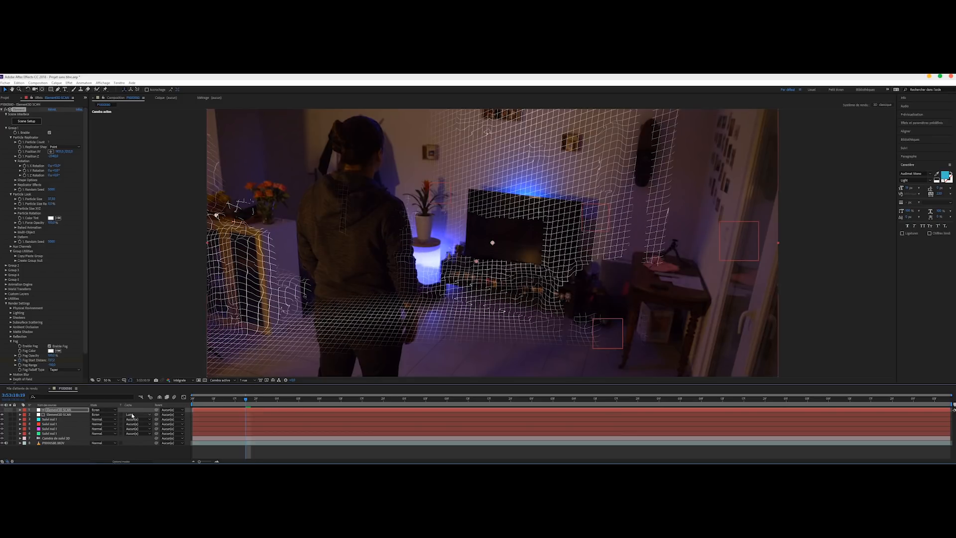
drag(243, 400, 234, 399)
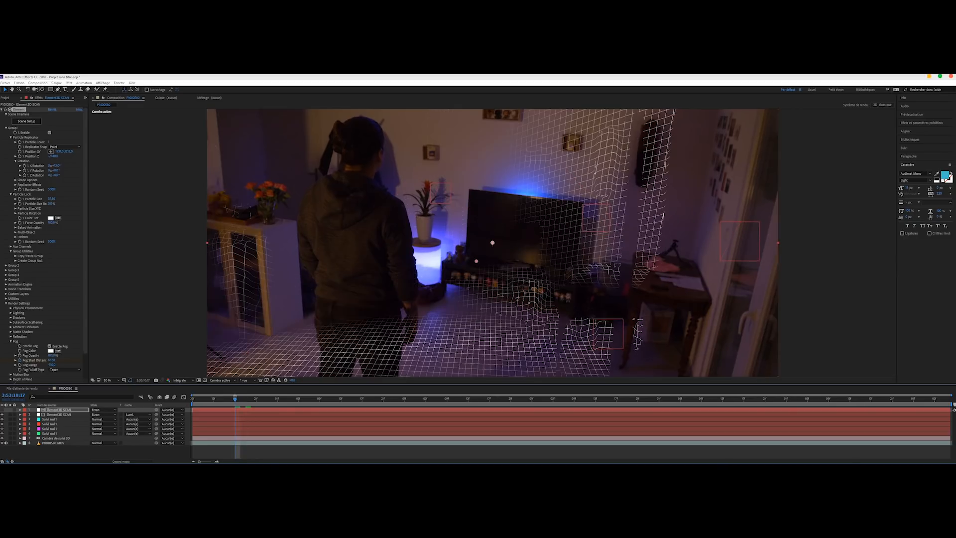
click(278, 399)
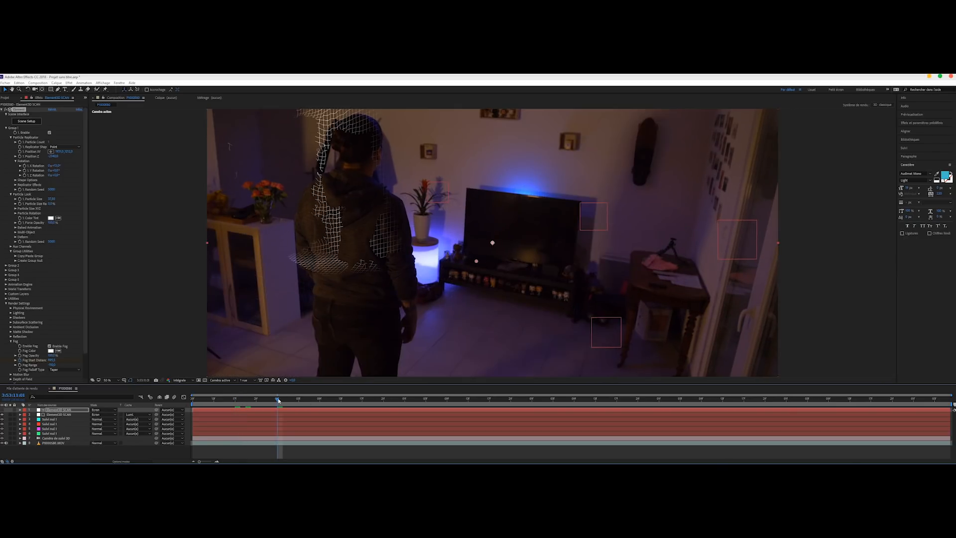
drag(234, 399, 219, 400)
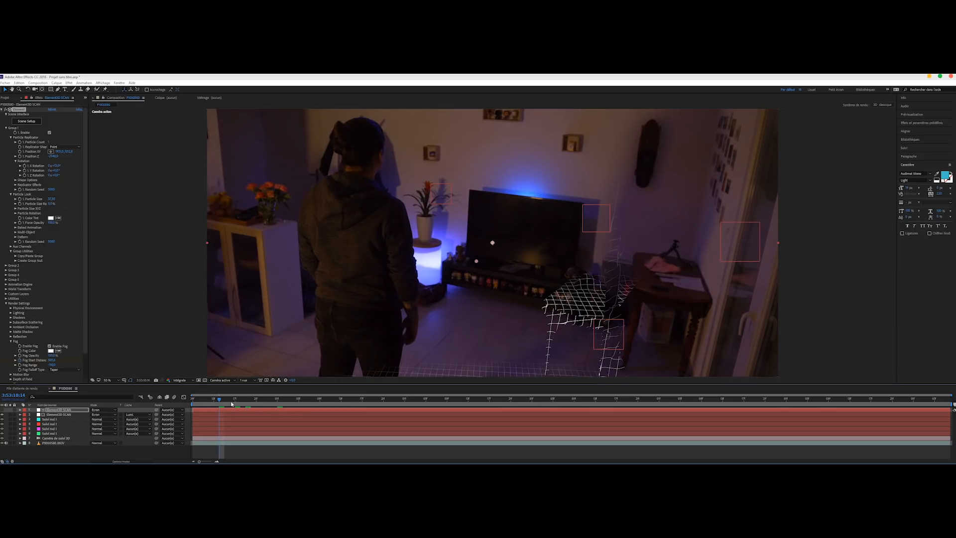
click(231, 401)
click(235, 401)
click(240, 400)
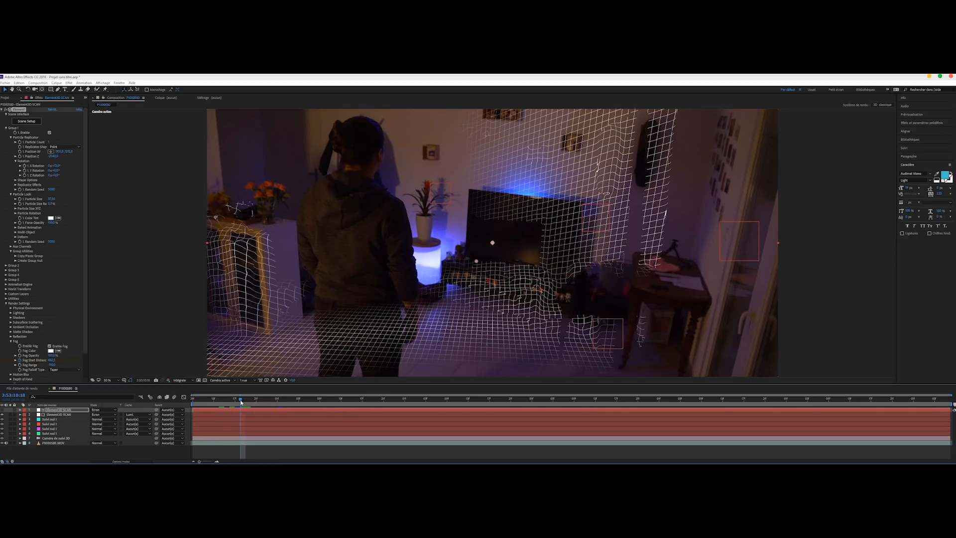
click(245, 400)
click(250, 400)
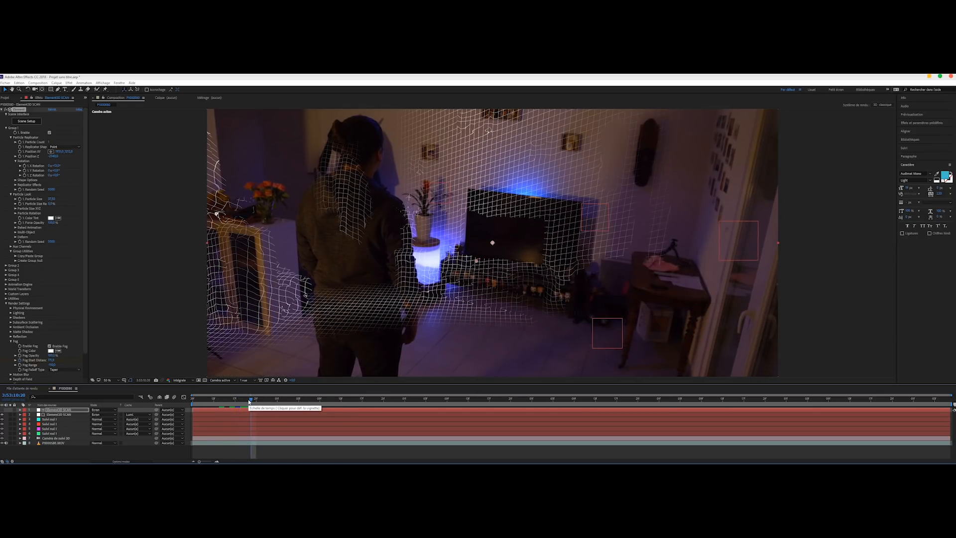
Precompose all layers above the footage as "hologramme" and set the precomp's blending mode to Screen.
shift+click(51, 438)
key(ctrl+shift+c)
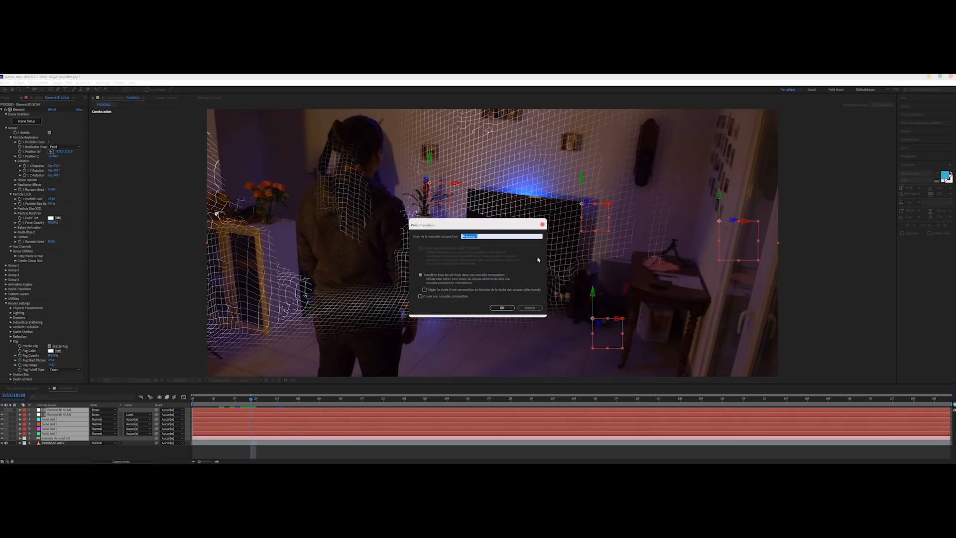
text(hologramme)
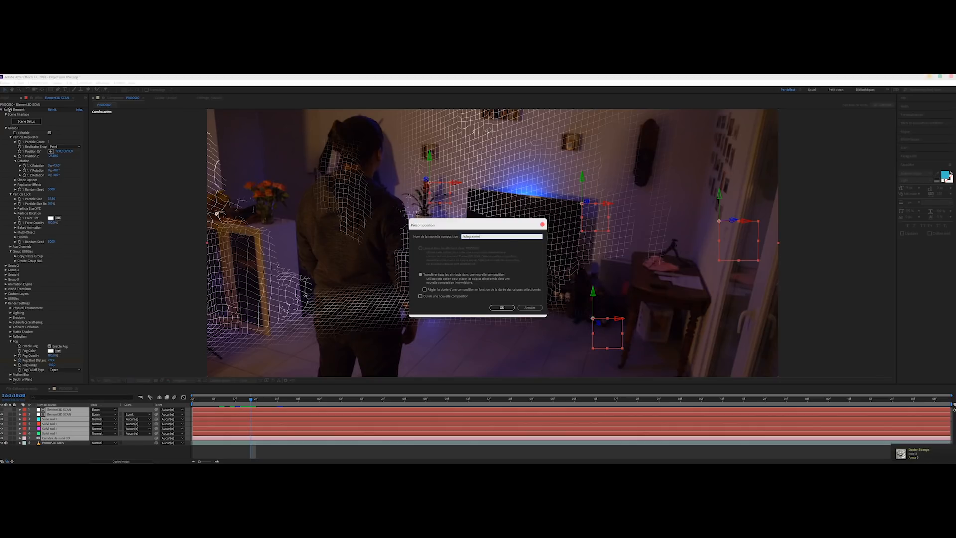
key(Return)
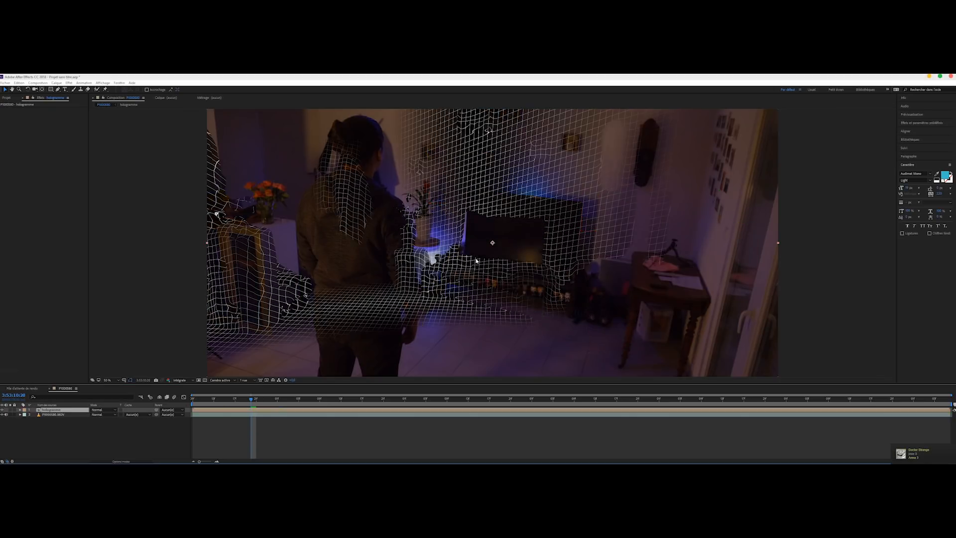
click(103, 410)
click(96, 233)
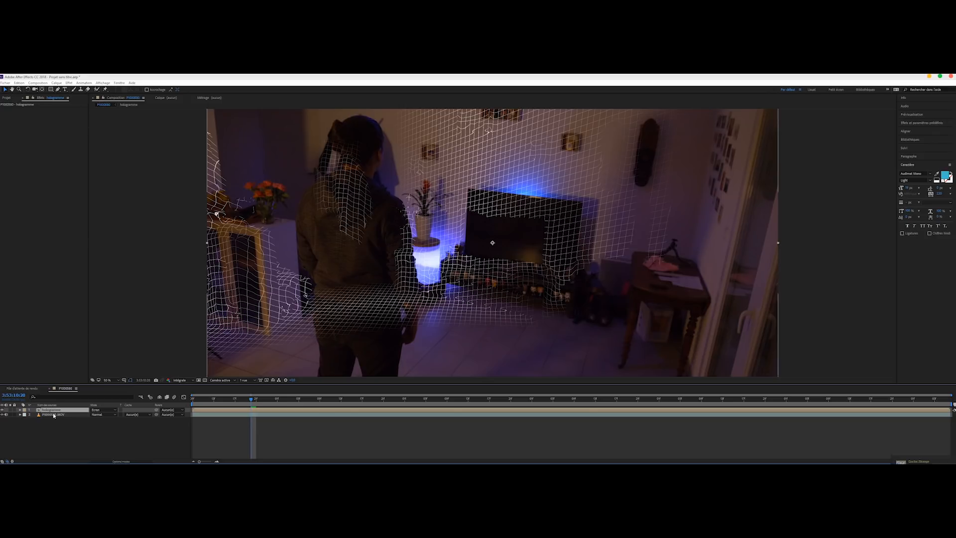
click(68, 83)
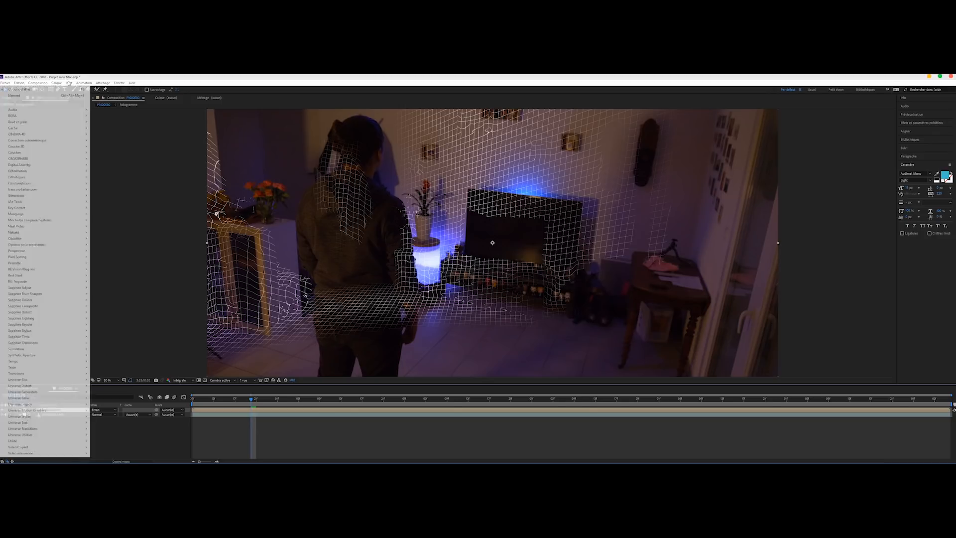
mouse_move(48, 142)
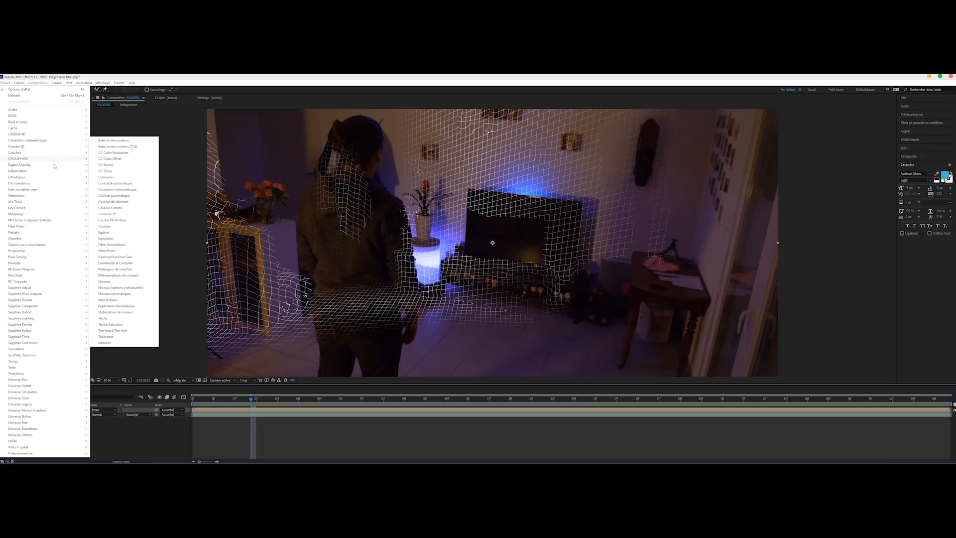
click(120, 438)
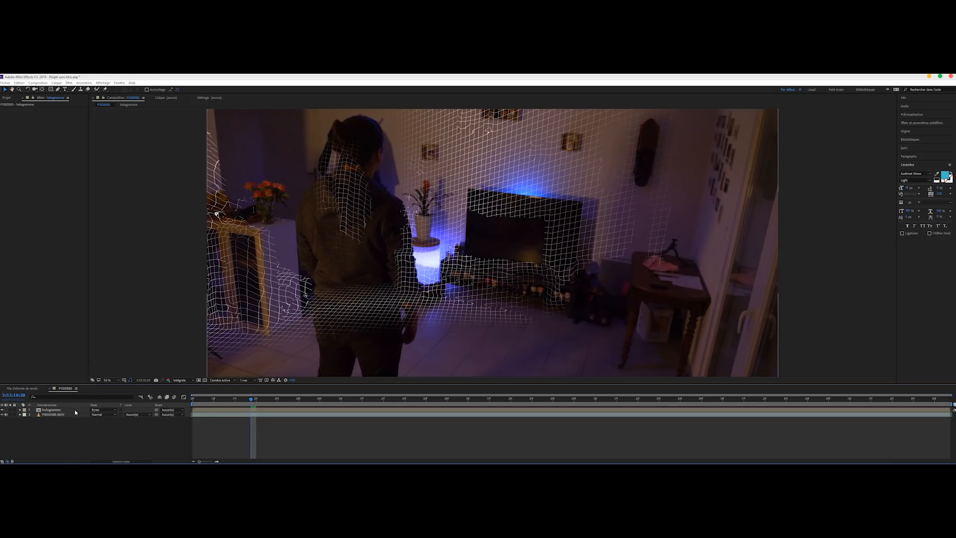
Open the hologramme precomp and add an adjustment layer above the Element3D SCAN layers.
double_click(73, 411)
click(59, 409)
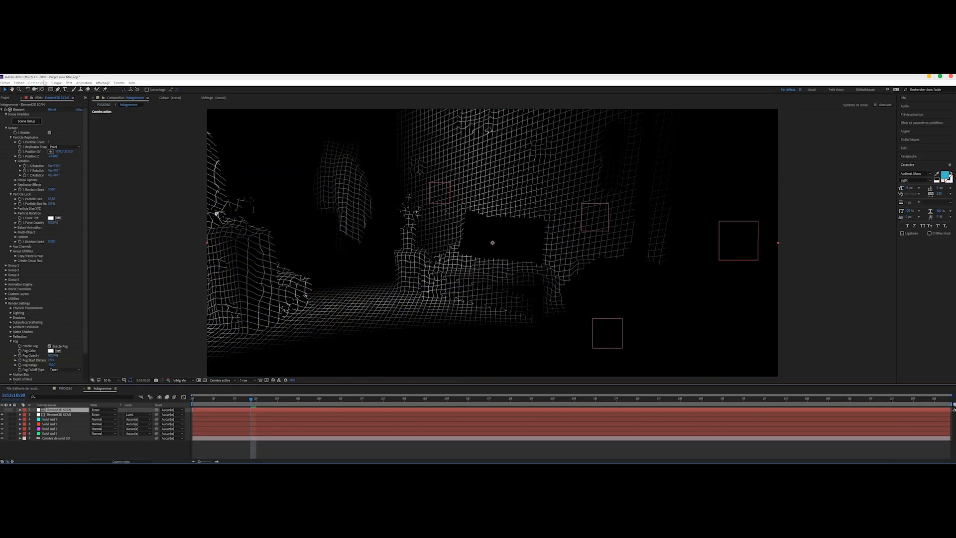
click(57, 83)
mouse_move(57, 89)
click(140, 127)
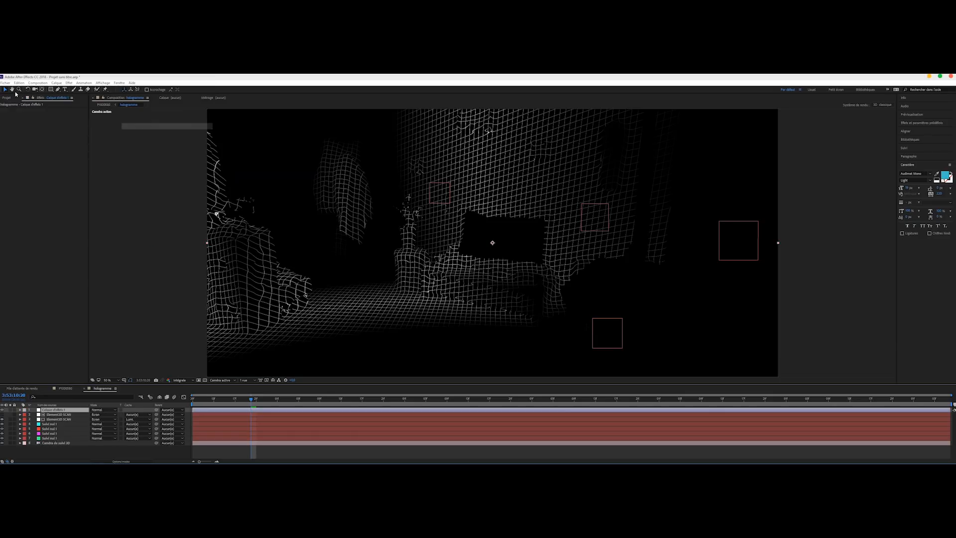
Apply Fast Box Blur to the adjustment layer, raise its blur radius, and set the layer's blending mode to Screen.
click(69, 83)
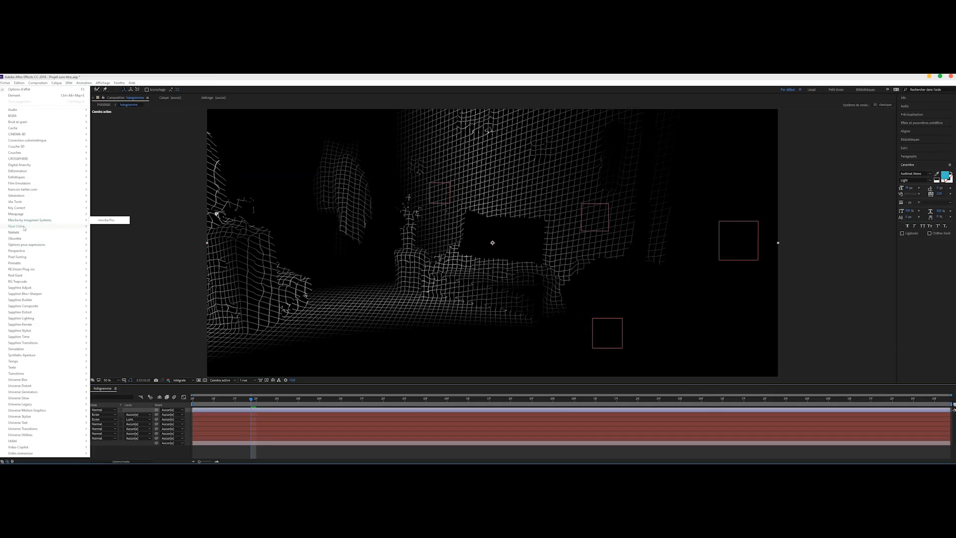
mouse_move(20, 232)
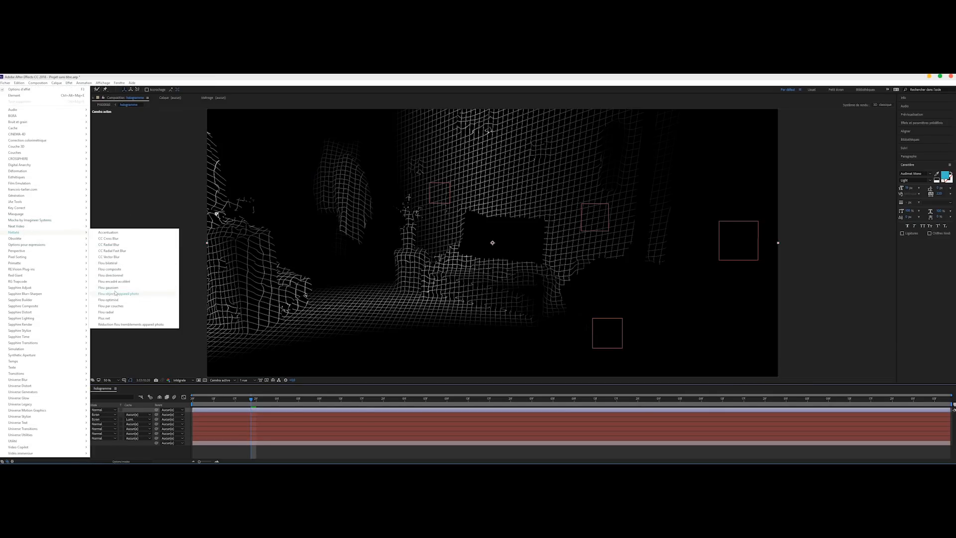
click(114, 282)
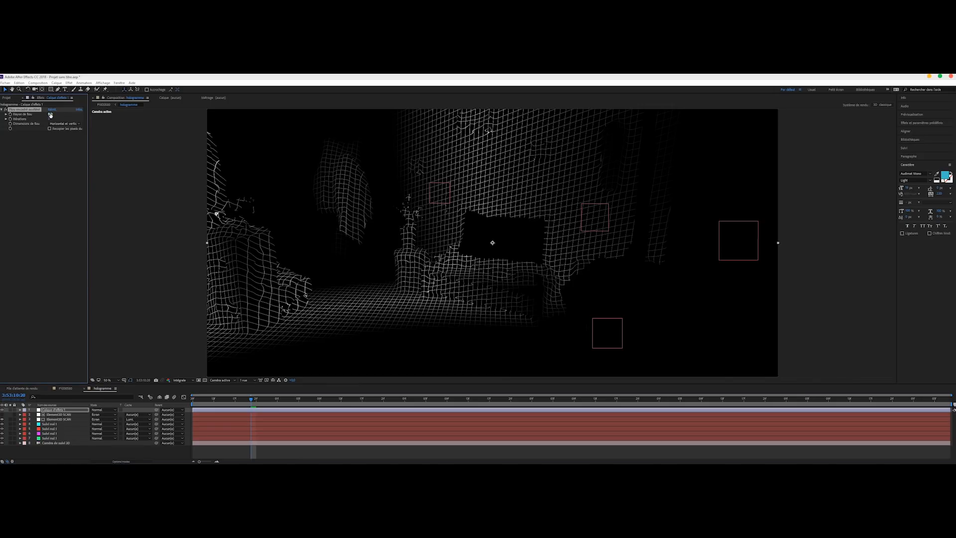
drag(51, 114, 54, 119)
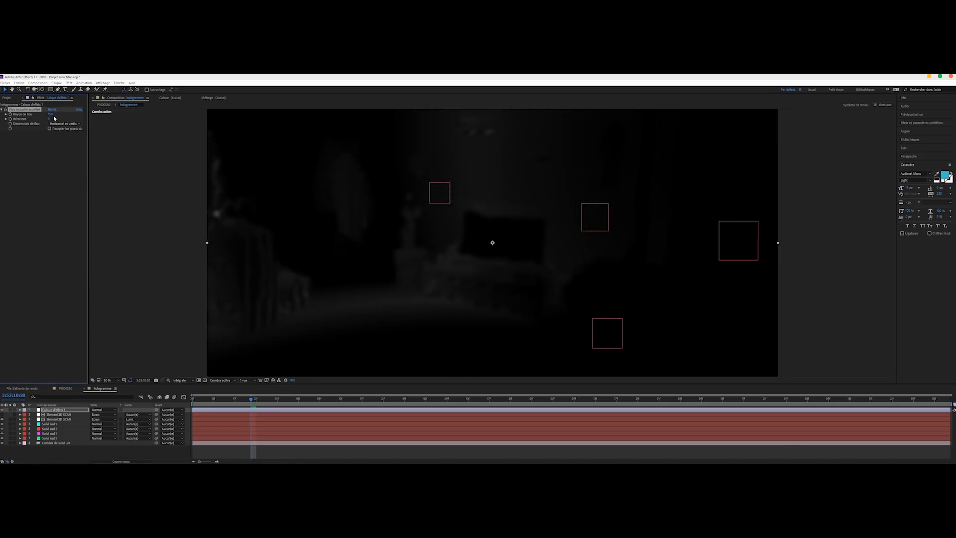
click(102, 410)
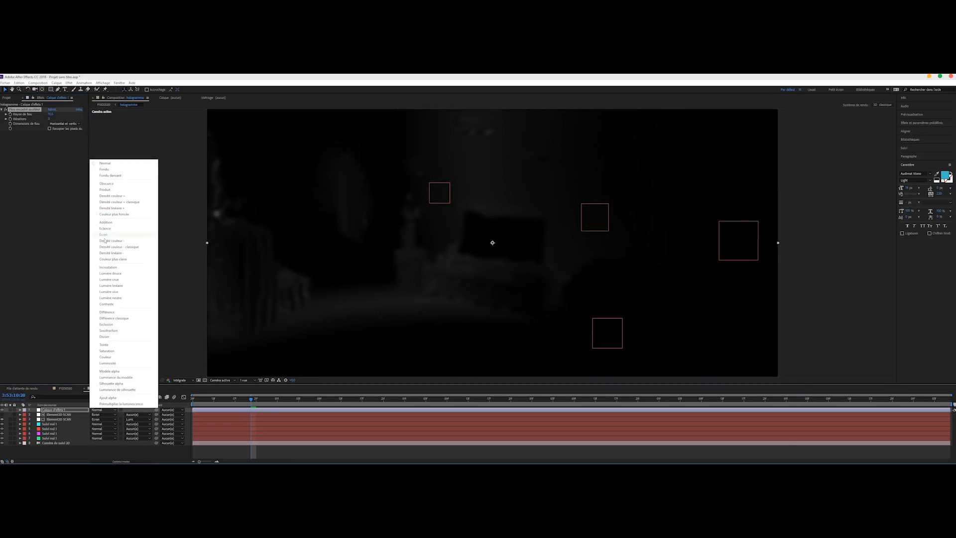
click(104, 236)
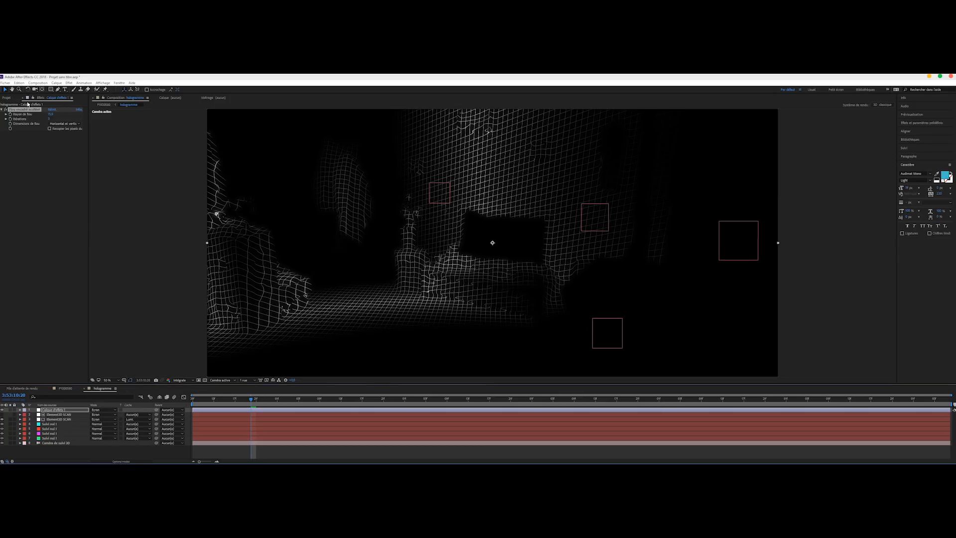
Duplicate the blur adjustment layer twice and raise the Fast Box Blur radius on each new copy.
key(ctrl+d)
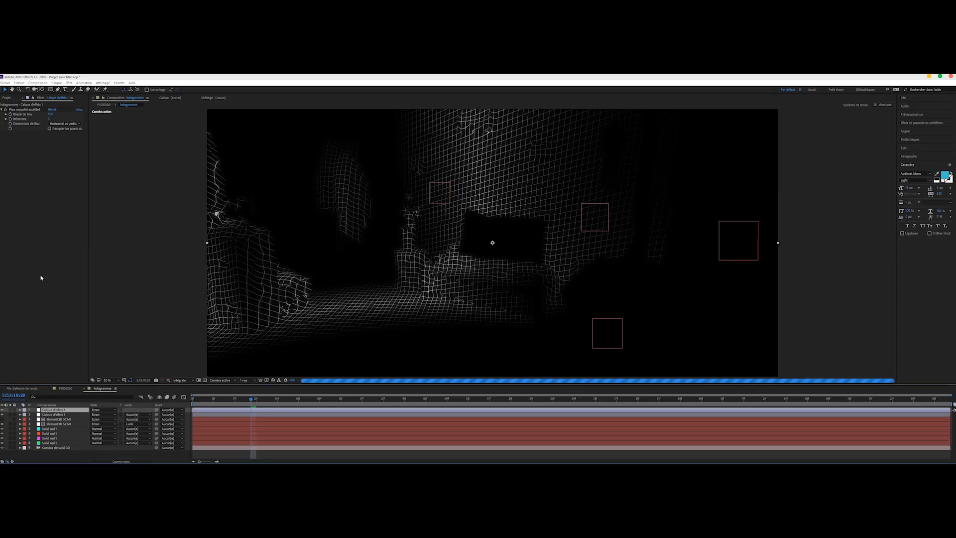
drag(50, 115, 62, 115)
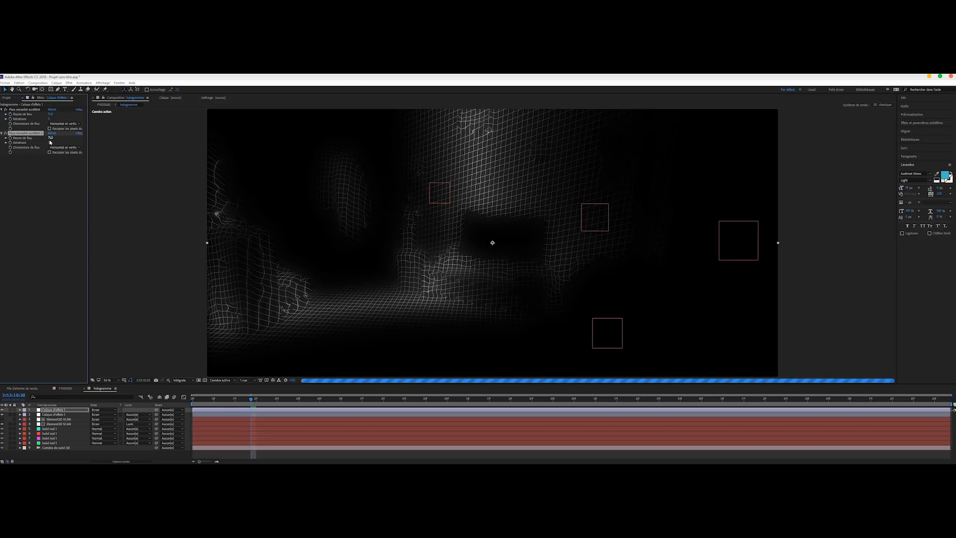
click(53, 410)
key(ctrl+d)
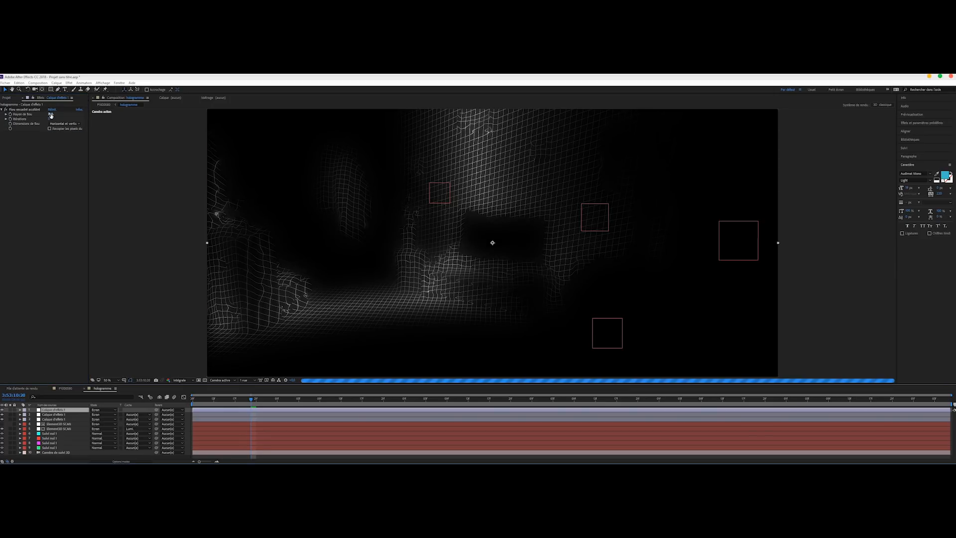
drag(51, 115, 58, 116)
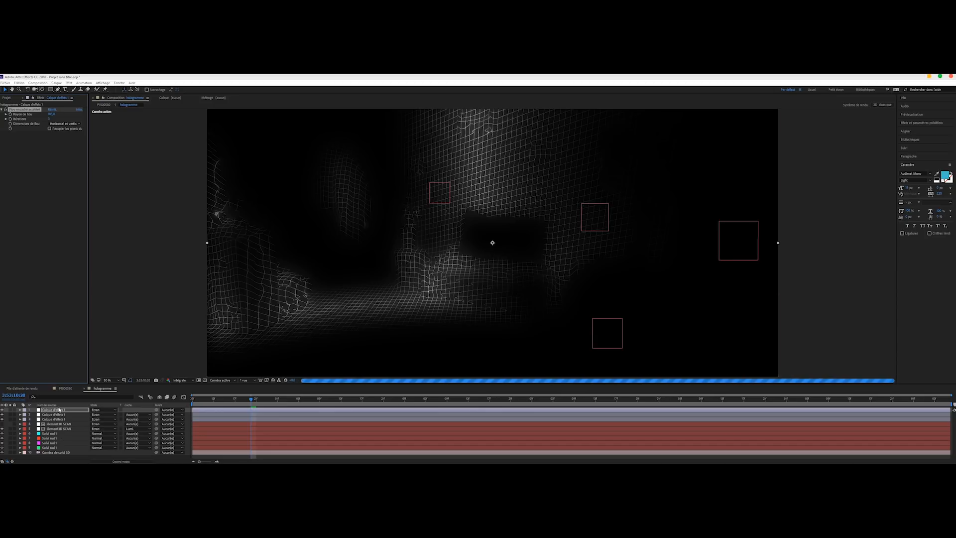
Duplicate the top blur adjustment layer once more and set the new copy's blur radius to 5.
key(ctrl+d)
click(51, 115)
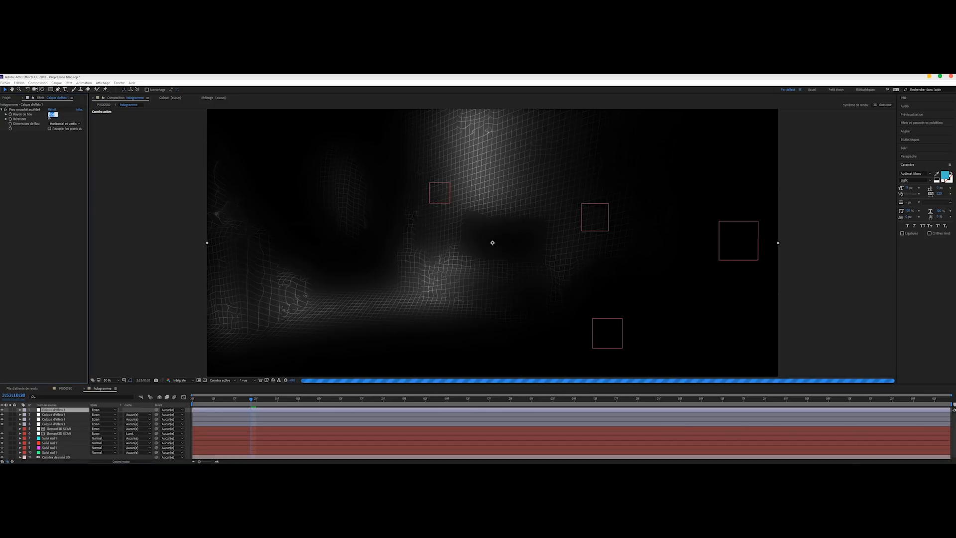
text(5)
click(49, 149)
drag(88, 129, 100, 122)
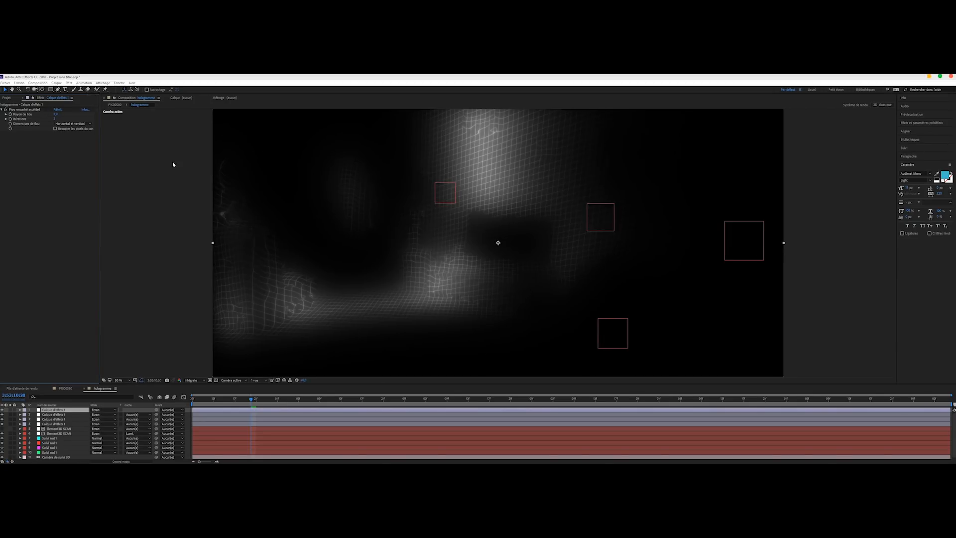
Check the glow over the footage, apply VC Color Vibrance to the hologramme precomp in the footage composition, and set its color to blue.
click(65, 389)
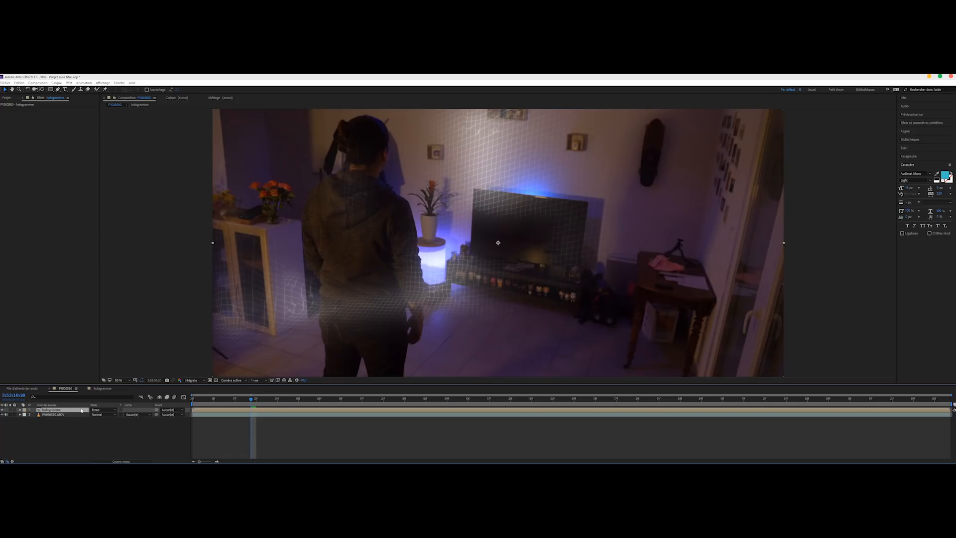
click(99, 389)
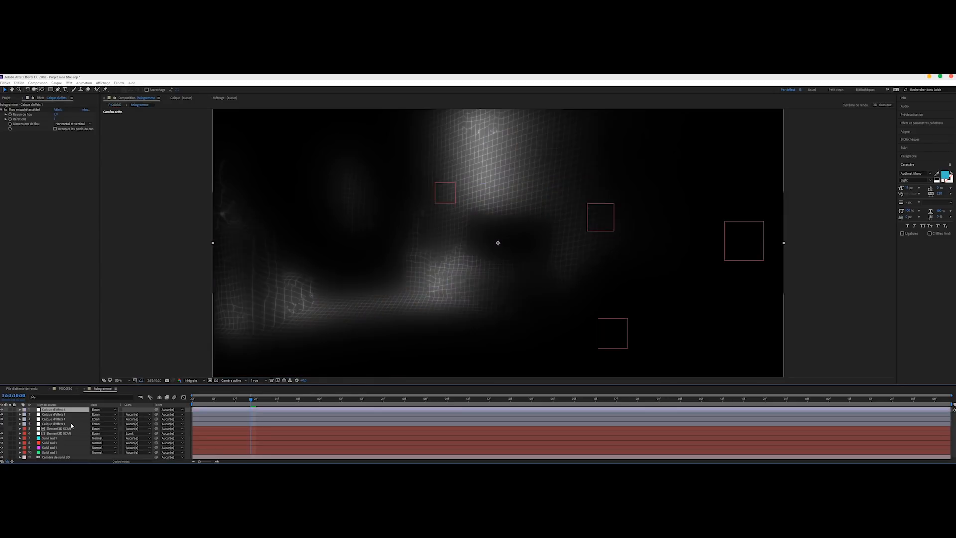
click(67, 389)
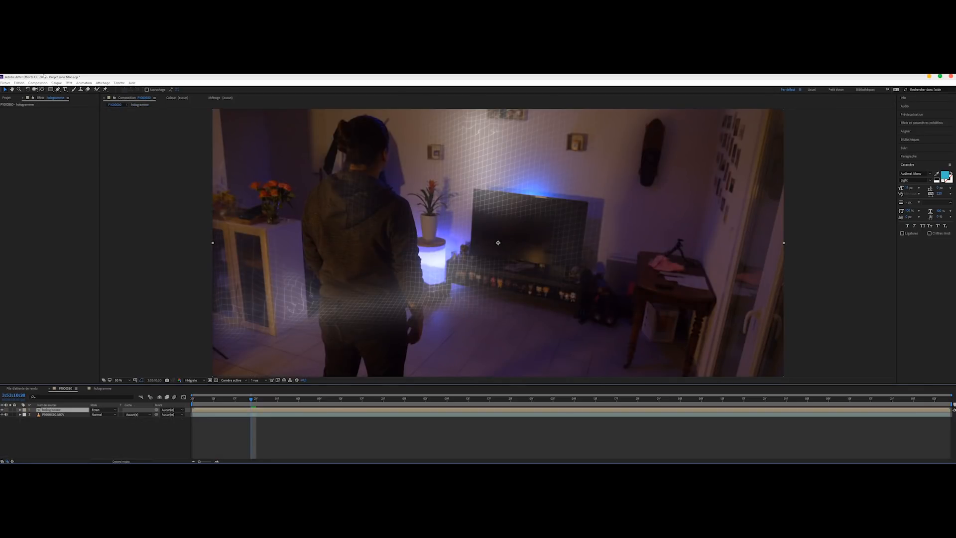
click(69, 82)
mouse_move(30, 446)
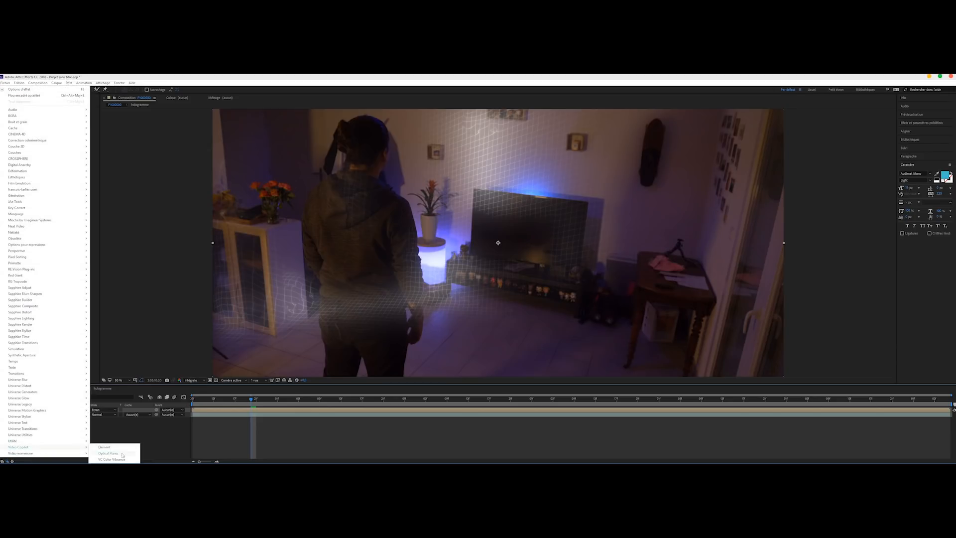
click(119, 459)
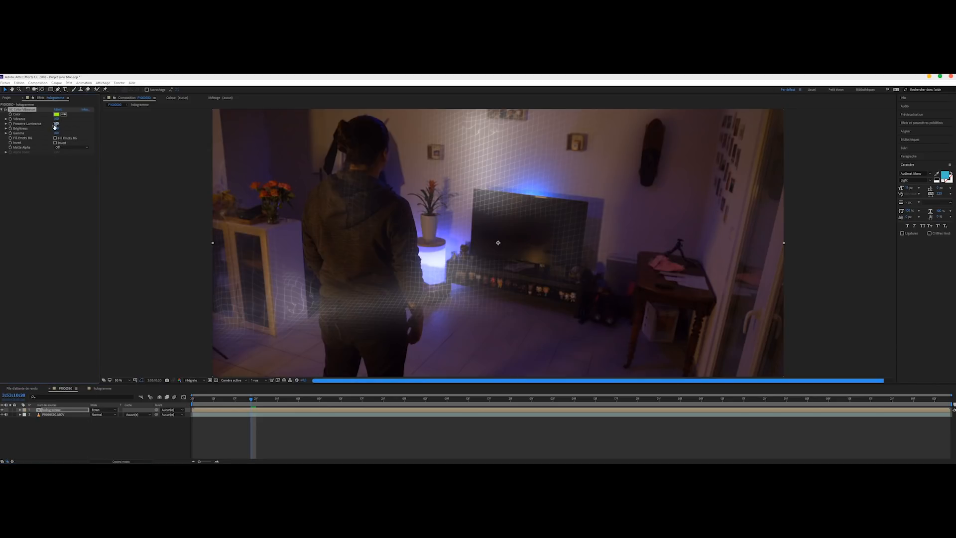
click(56, 114)
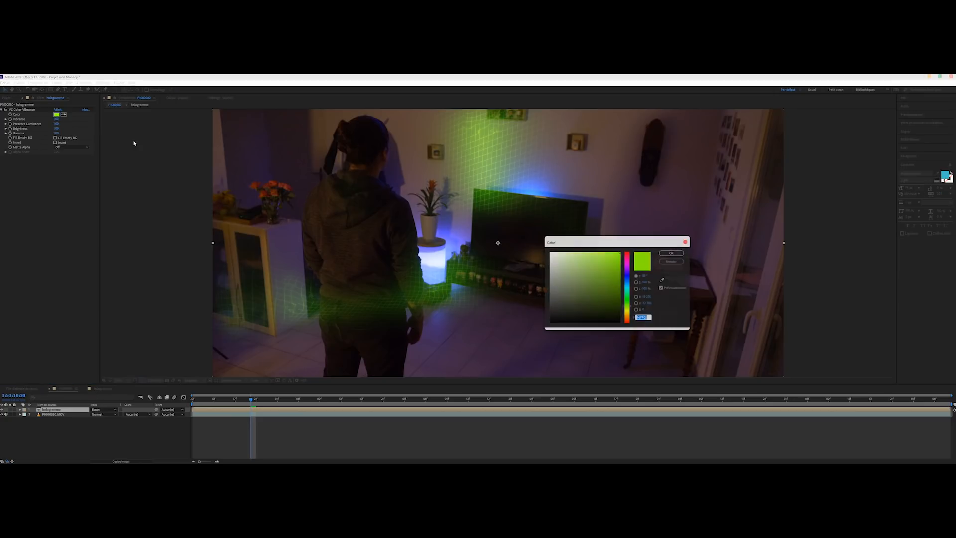
click(629, 282)
click(614, 260)
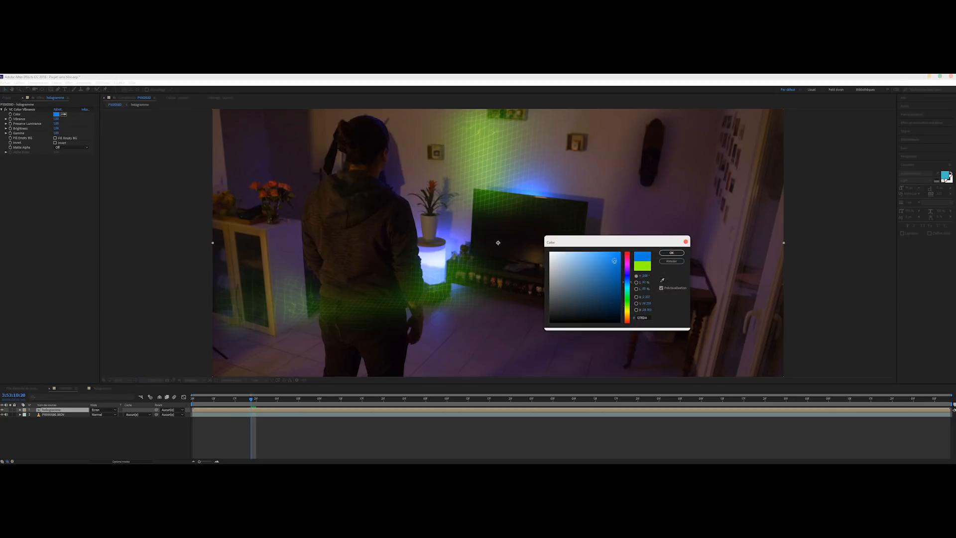
click(665, 254)
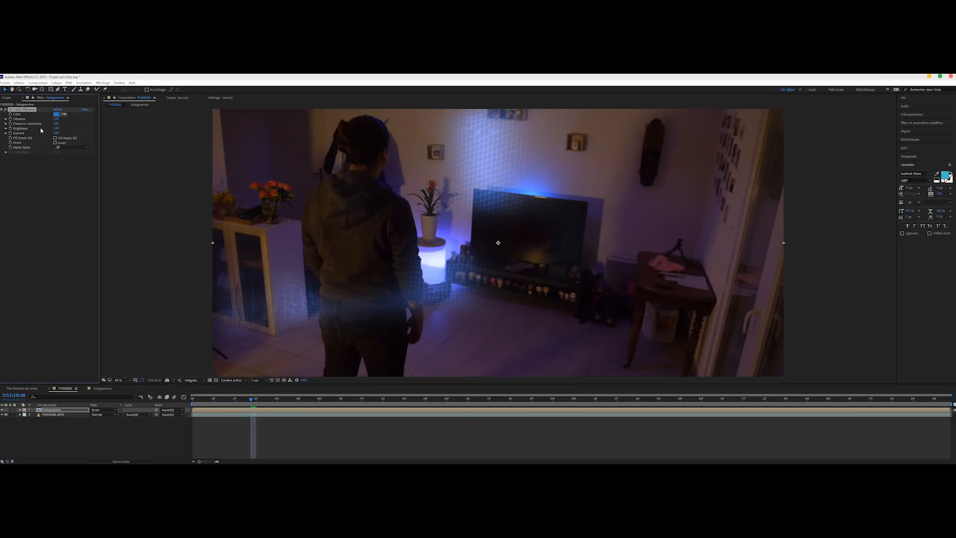
Remove the four blur adjustment layers from the hologramme precomp.
double_click(50, 410)
shift+click(53, 425)
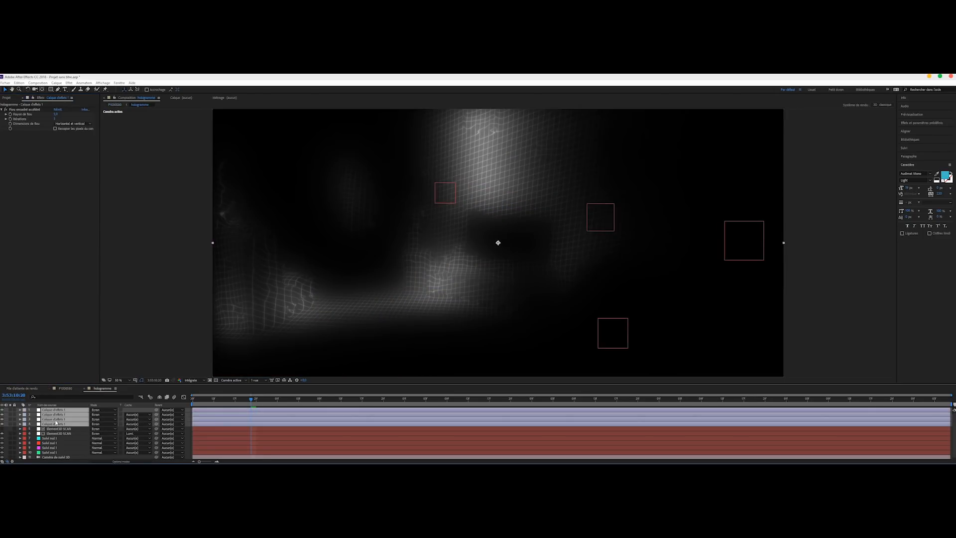
key(ctrl+x)
Return to the footage composition and apply the Real Glow effect to the hologramme precomp.
click(65, 389)
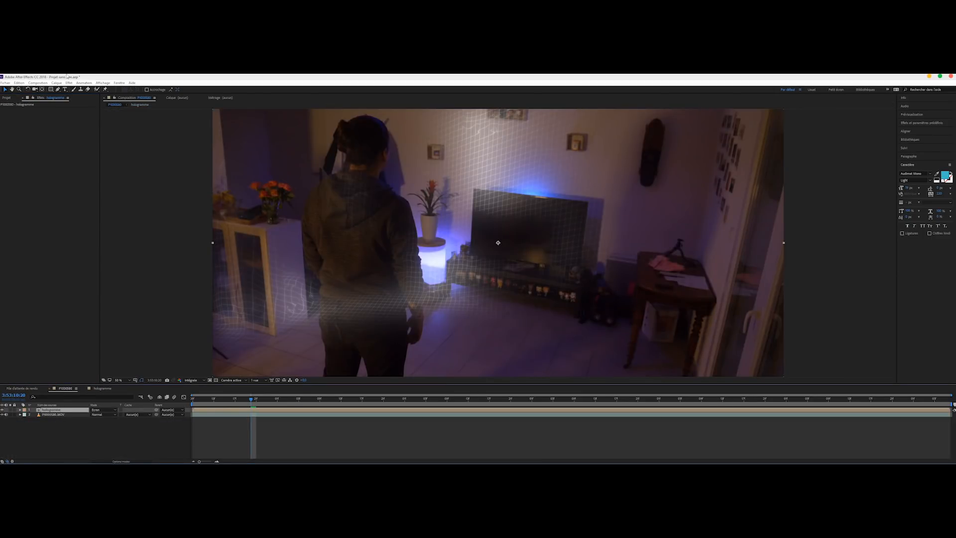
click(68, 83)
mouse_move(95, 443)
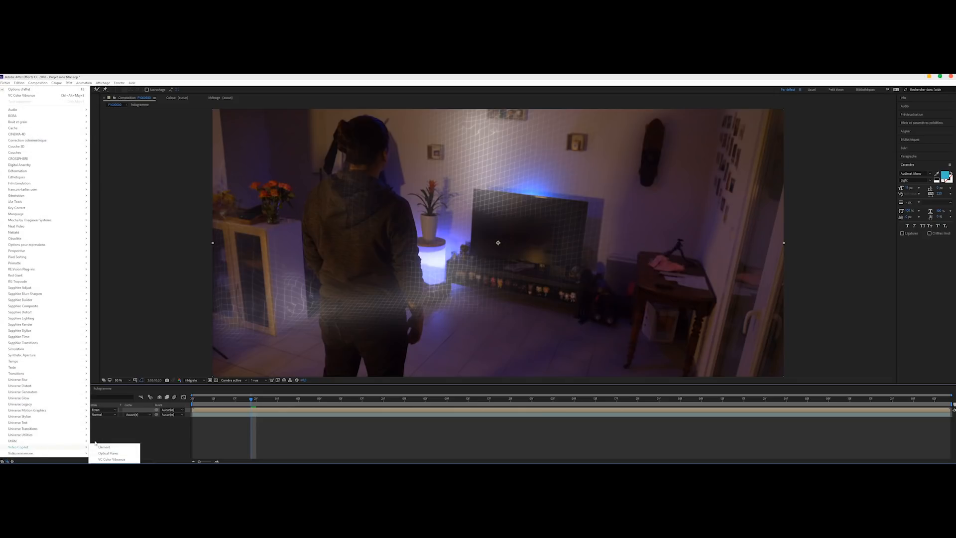
mouse_move(31, 201)
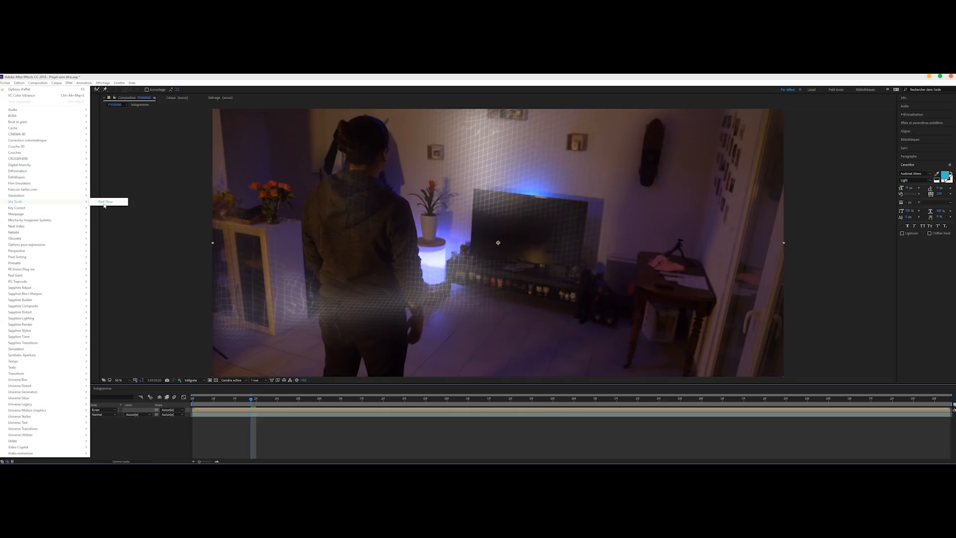
click(104, 203)
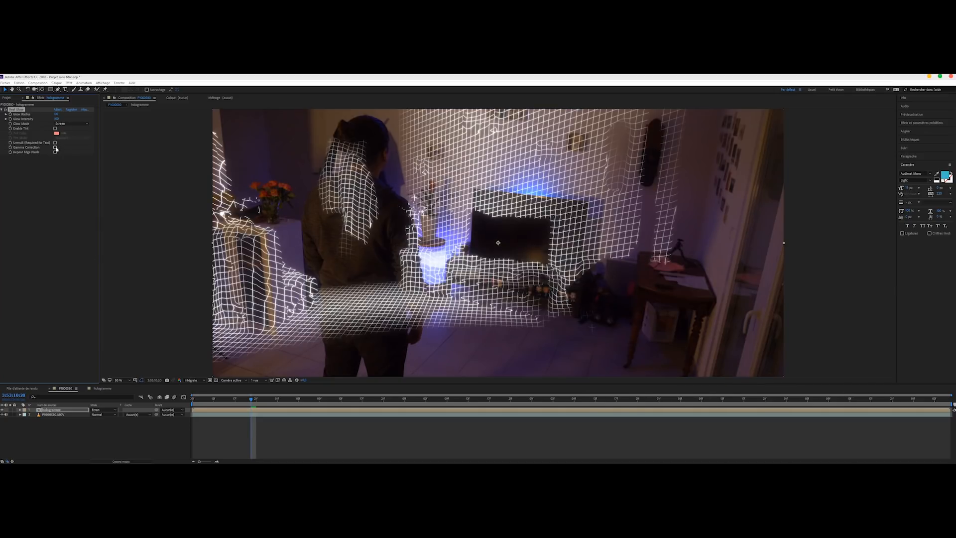
Enable Gamma Correction in Real Glow and set the Glow Radius to 200.
click(55, 148)
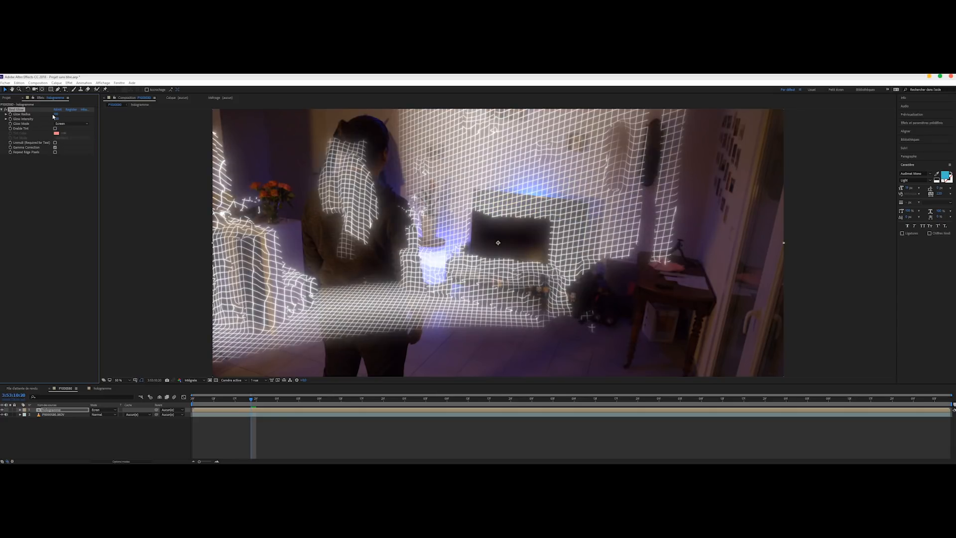
click(56, 115)
text(200)
key(Return)
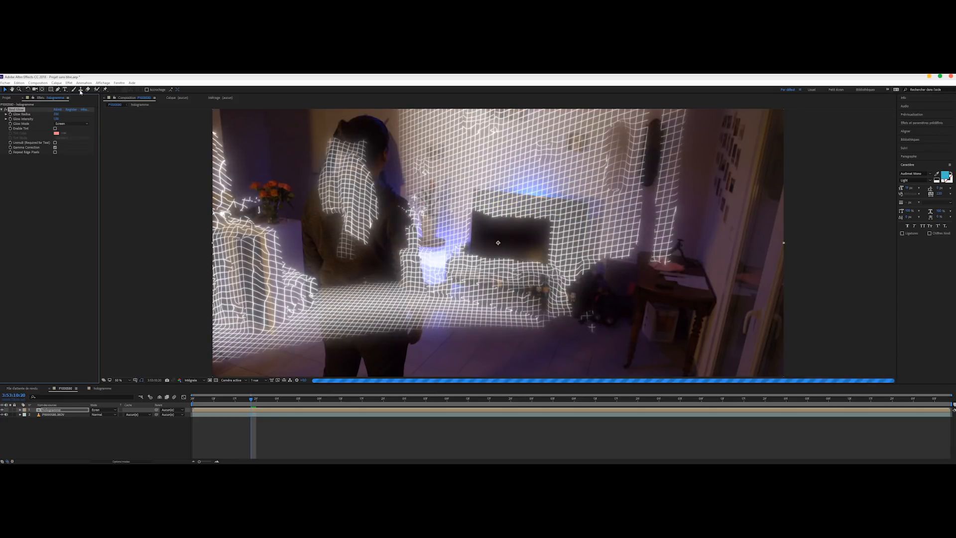
Add VC Color Vibrance after Real Glow on the hologramme precomp and set its color to a deep blue.
click(69, 83)
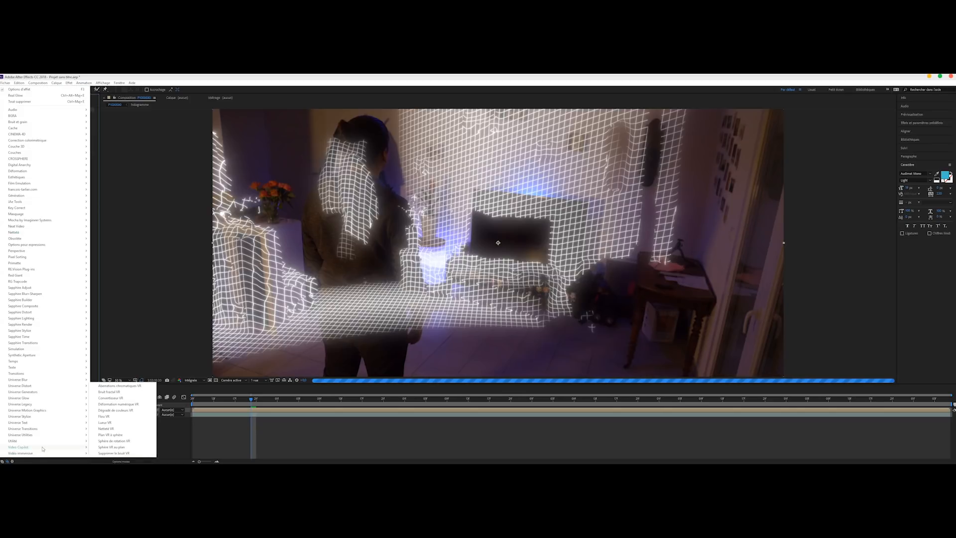
mouse_move(42, 448)
click(111, 459)
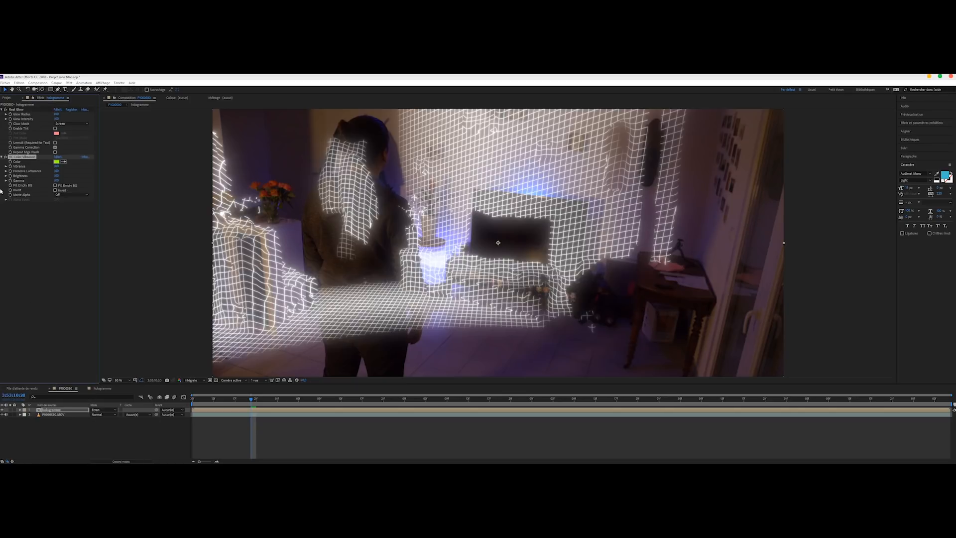
click(57, 161)
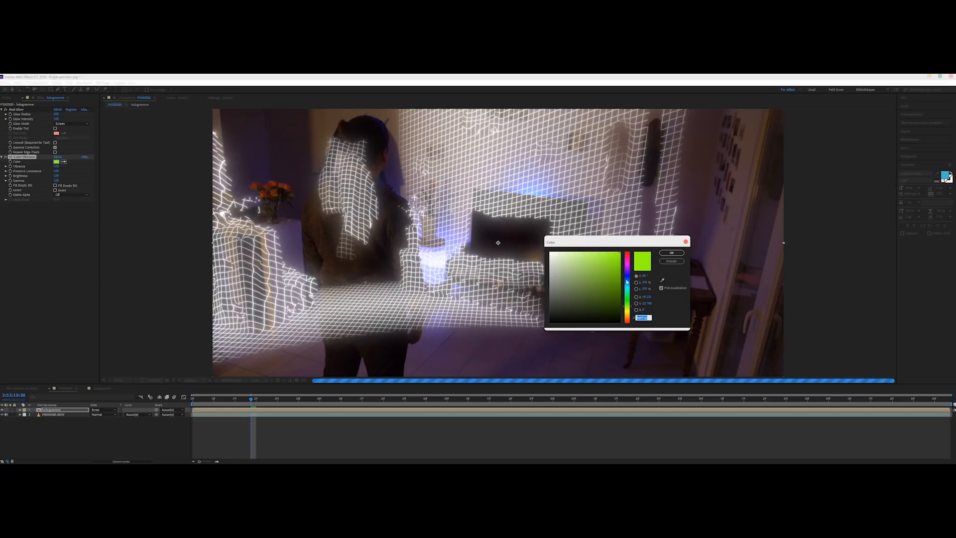
click(626, 282)
click(672, 252)
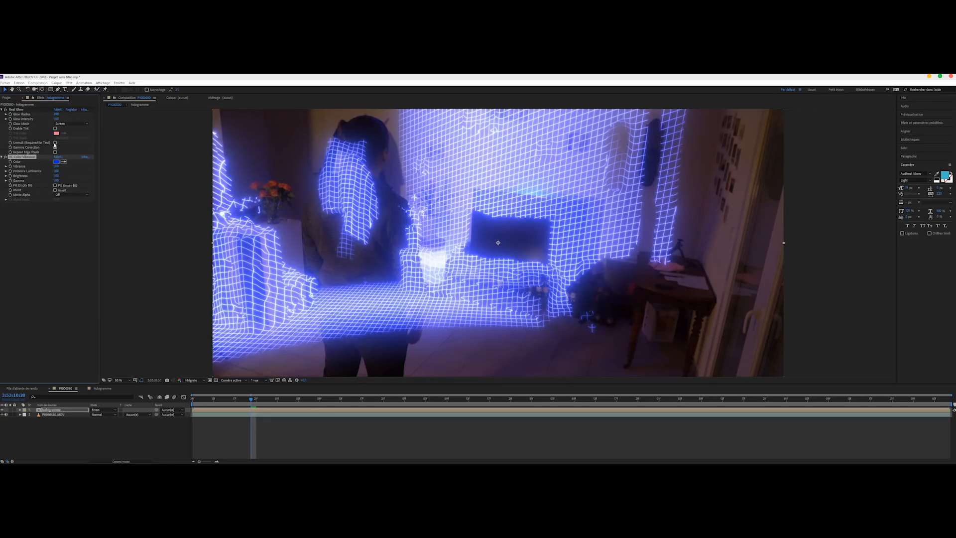
Set Real Glow's Glow Intensity to 0,5 and check the blue hologram at earlier times.
click(56, 120)
text(0,5)
key(Return)
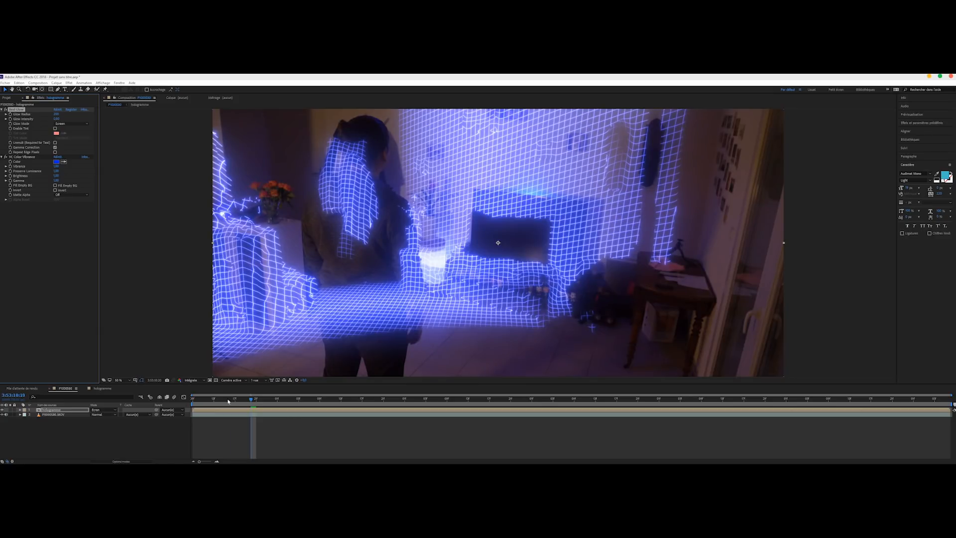
click(219, 399)
click(234, 399)
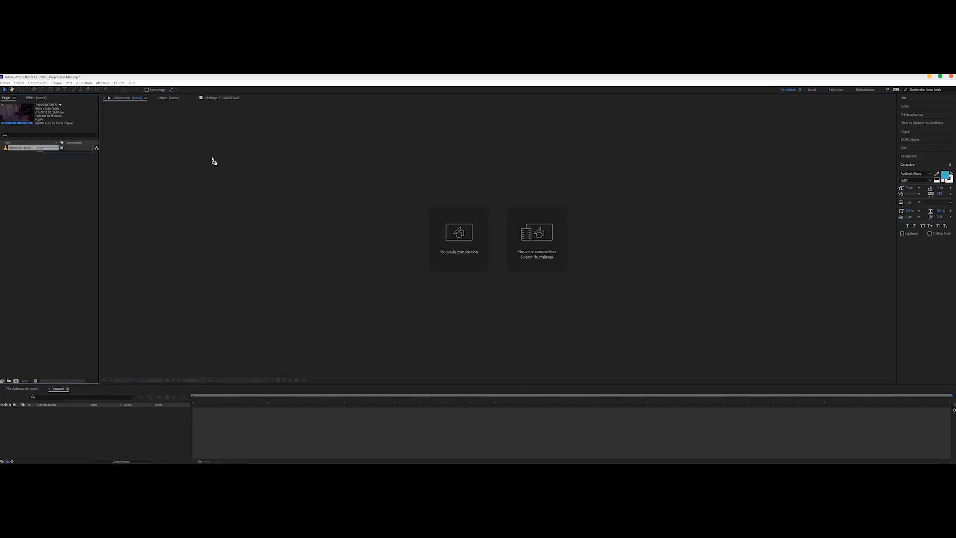
Create a new composition from the second footage clip and apply the 3D Camera Tracker effect to it.
drag(213, 161, 17, 378)
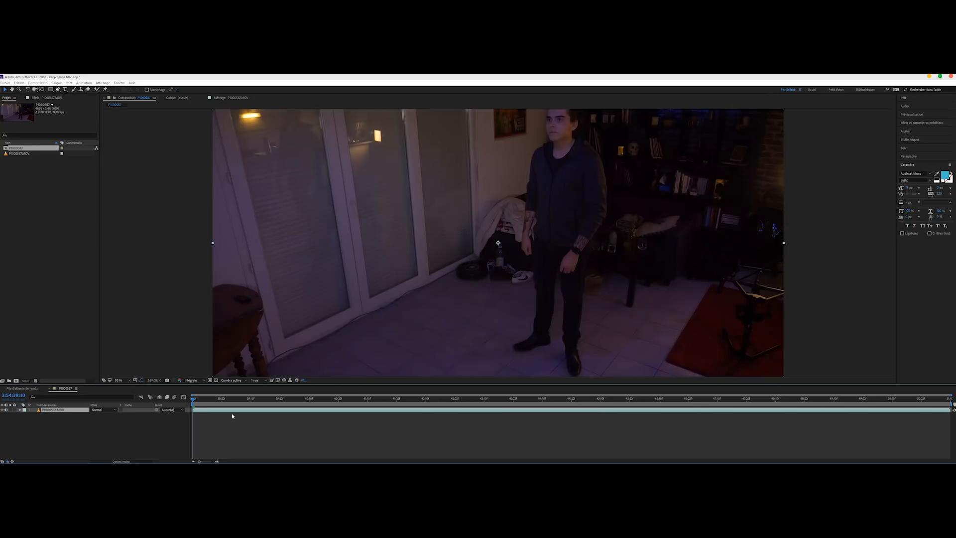
click(69, 83)
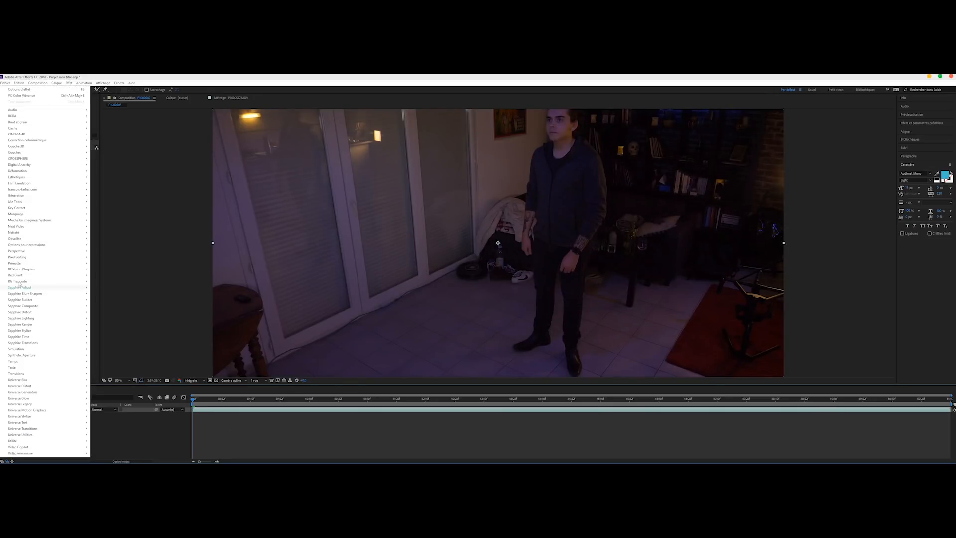
mouse_move(23, 237)
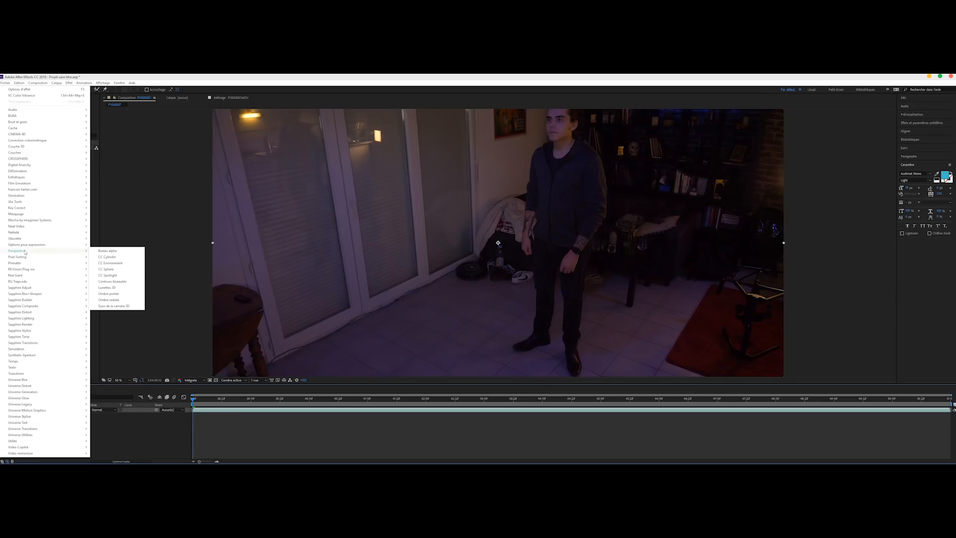
click(108, 306)
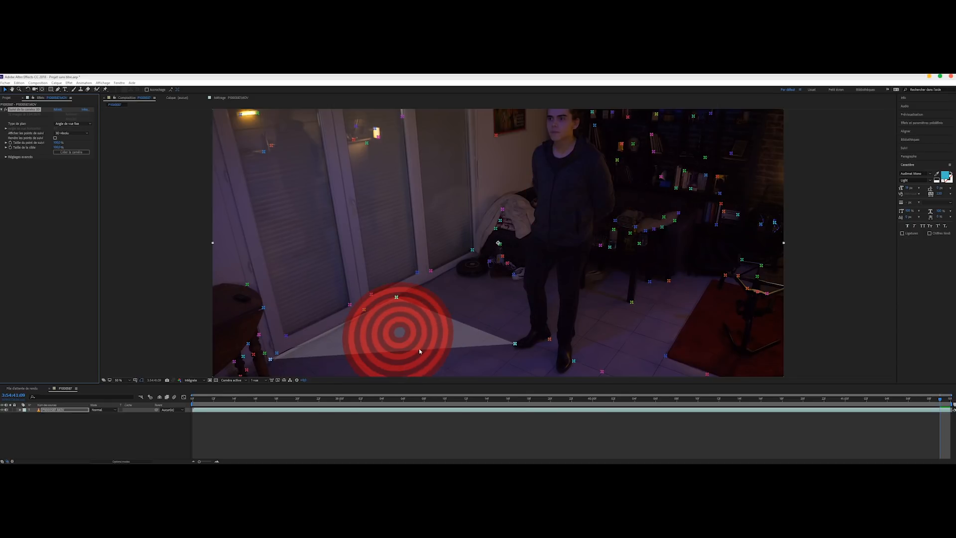
Create a solid and camera from three track points on the floor, and scale up the solid.
right_click(420, 352)
click(449, 363)
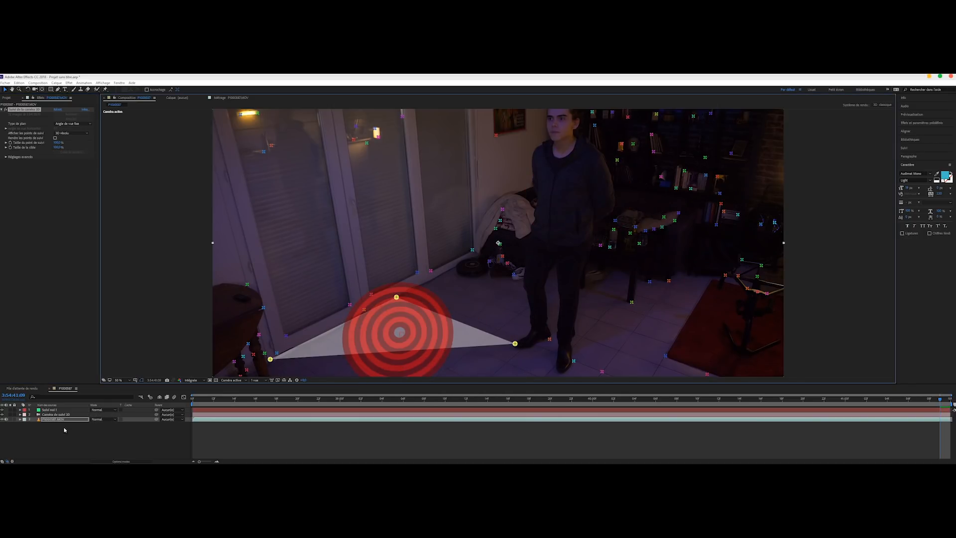
click(41, 410)
key(s)
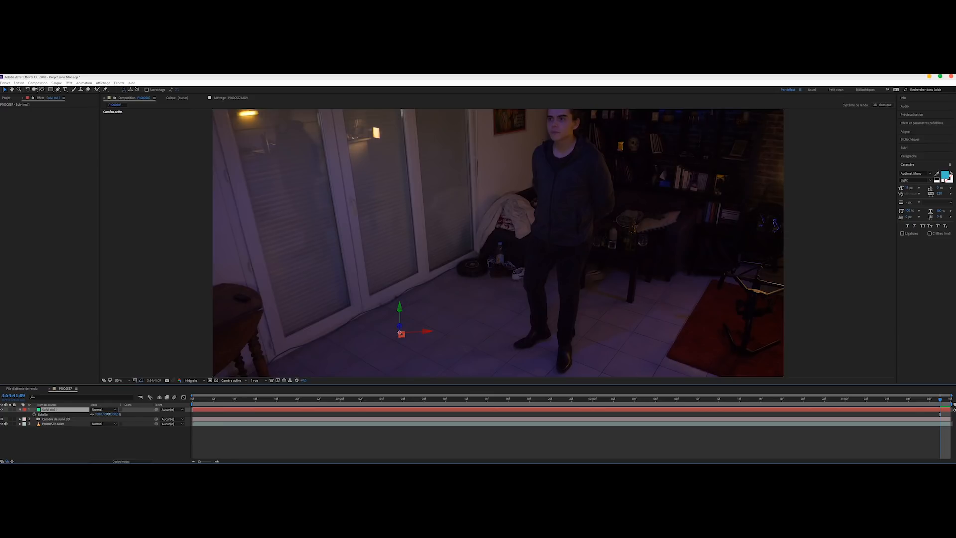
Import the After Effects project from the HUD UI pack 700 folder among the video assets.
click(7, 98)
right_click(51, 220)
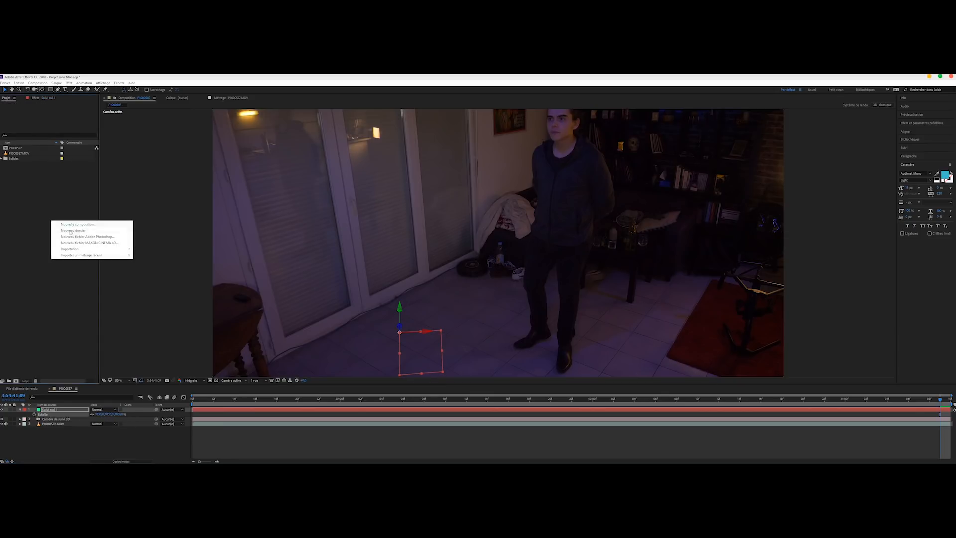
mouse_move(74, 249)
click(149, 249)
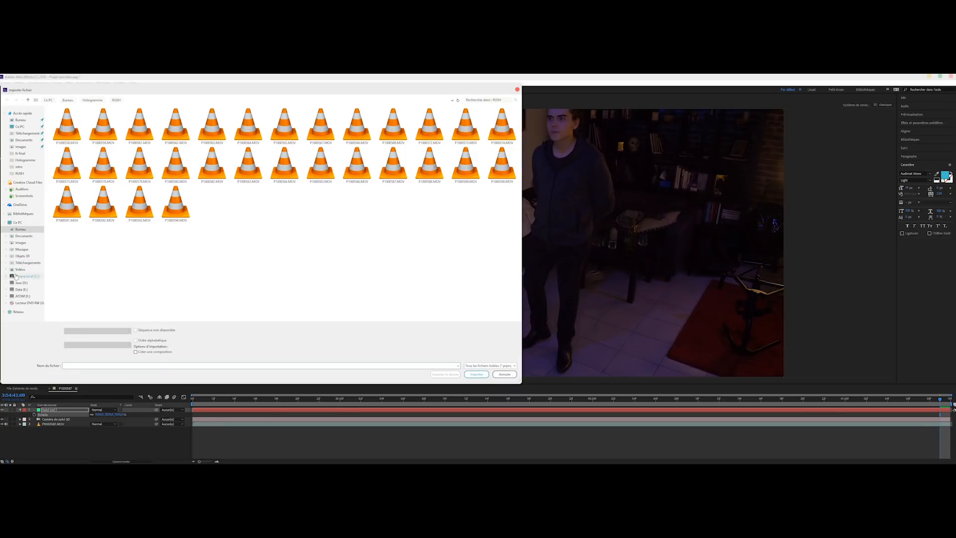
click(21, 289)
double_click(74, 119)
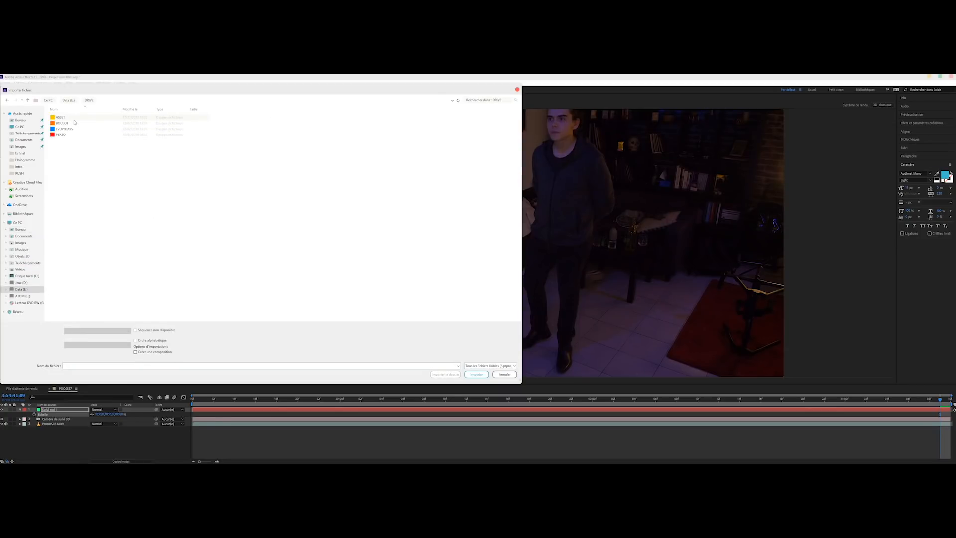
double_click(74, 119)
double_click(74, 119)
double_click(69, 130)
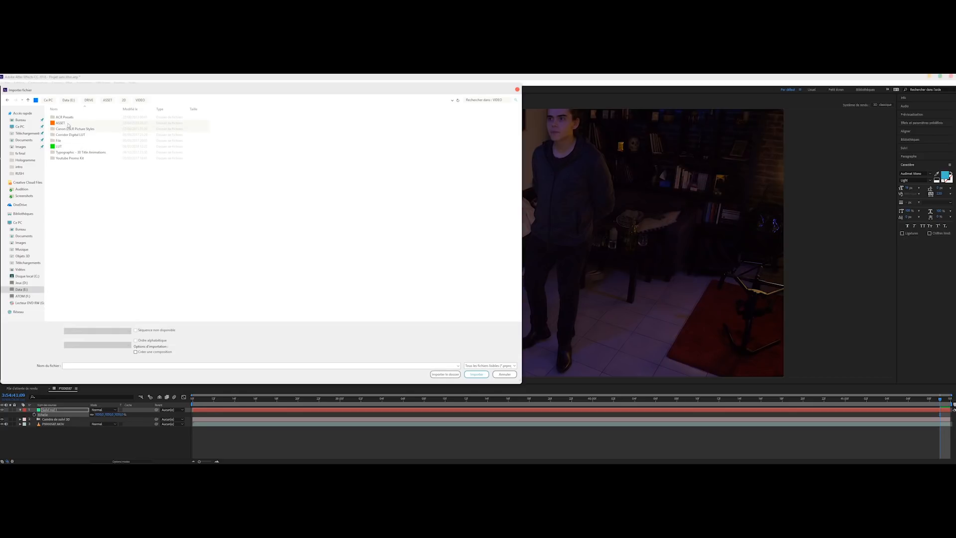
double_click(71, 126)
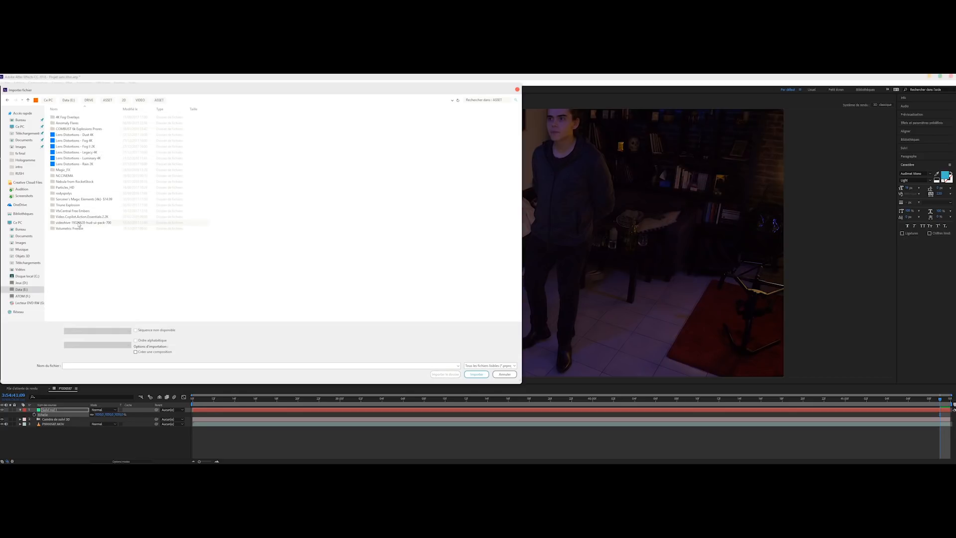
double_click(79, 225)
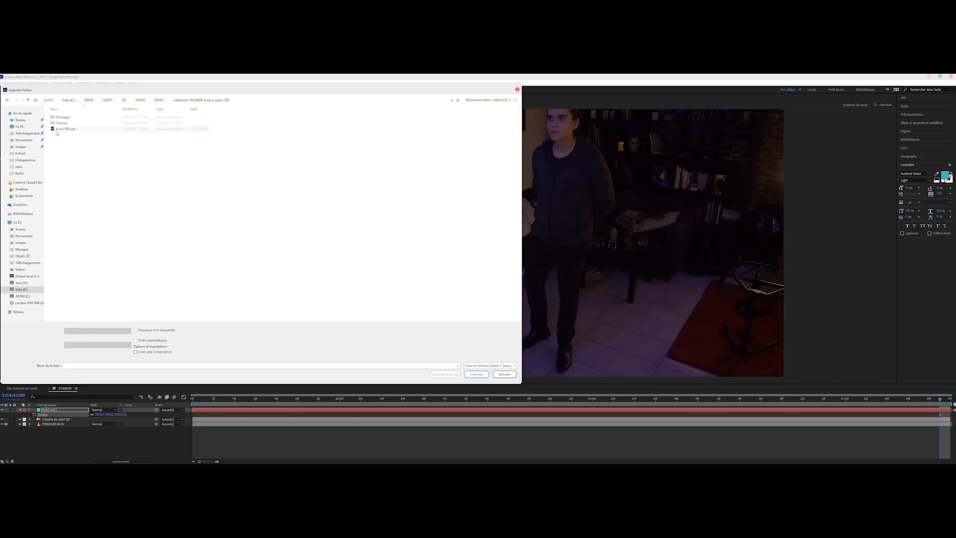
double_click(59, 129)
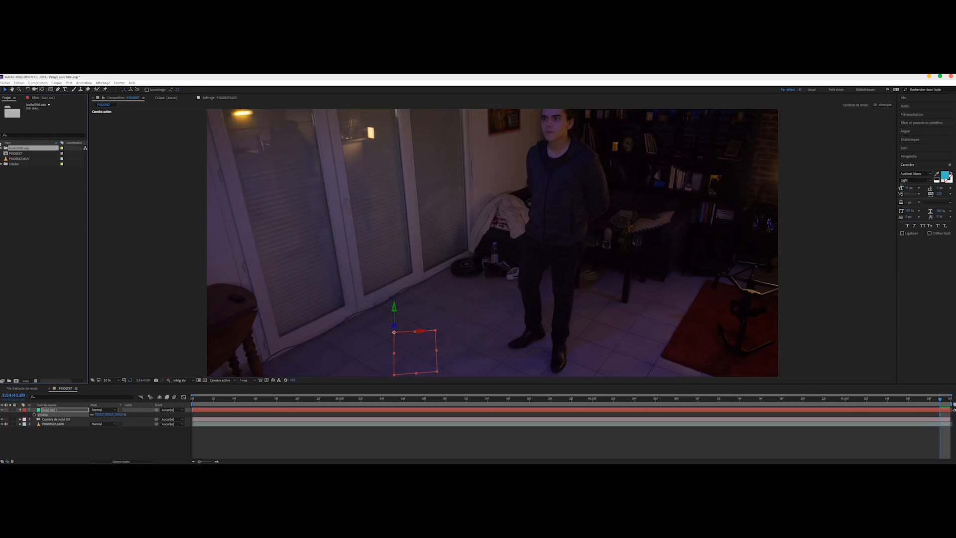
Add Medical Comp 4 from the imported pack's Medical 3D folder above the tracked solid in the footage composition.
click(2, 148)
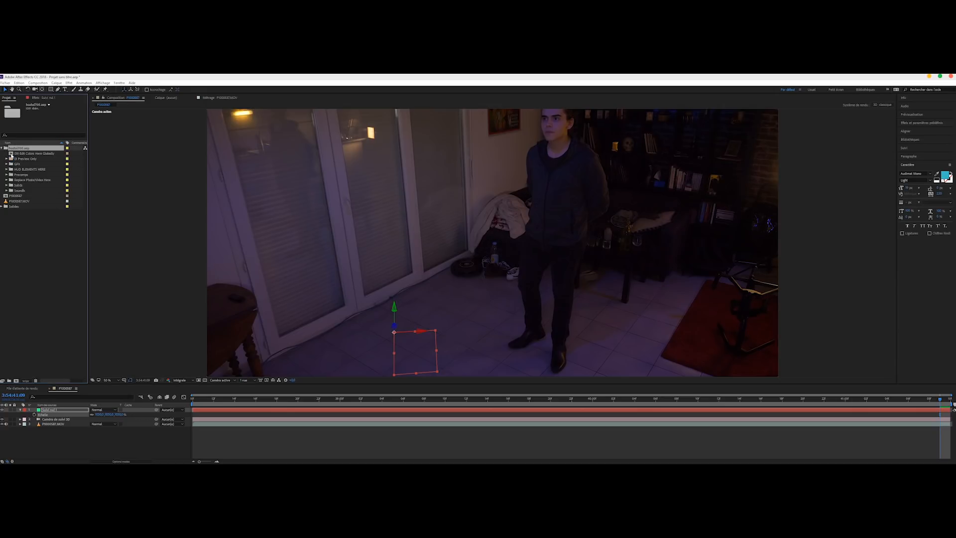
click(7, 170)
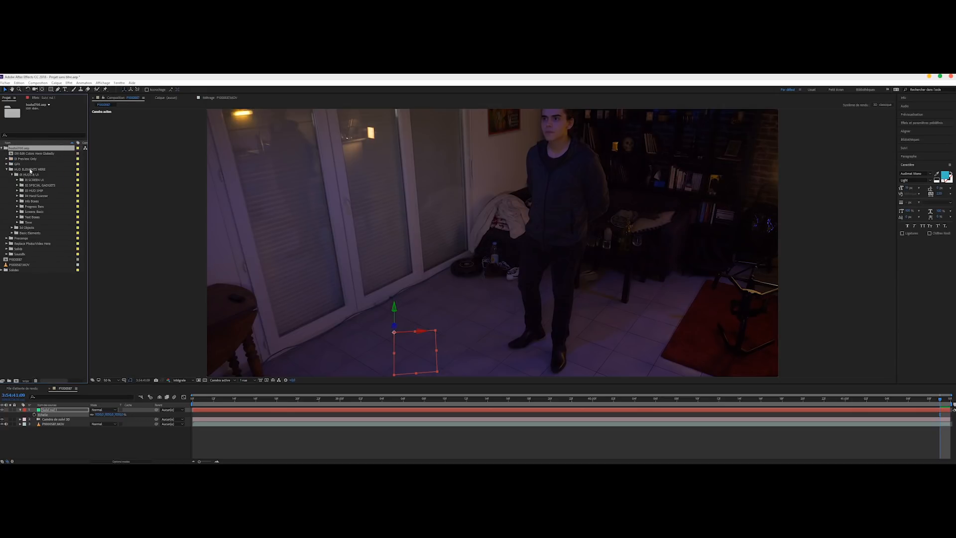
click(12, 228)
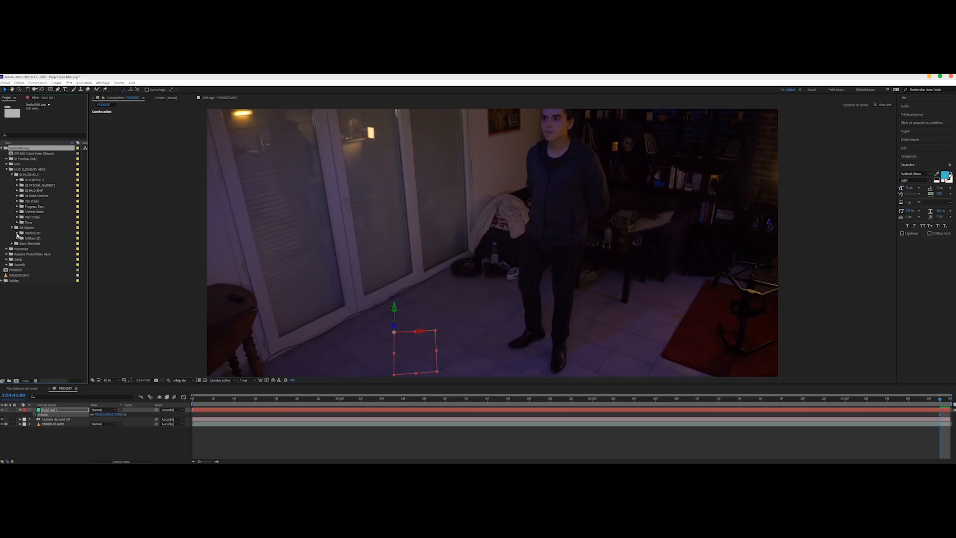
click(17, 233)
click(39, 254)
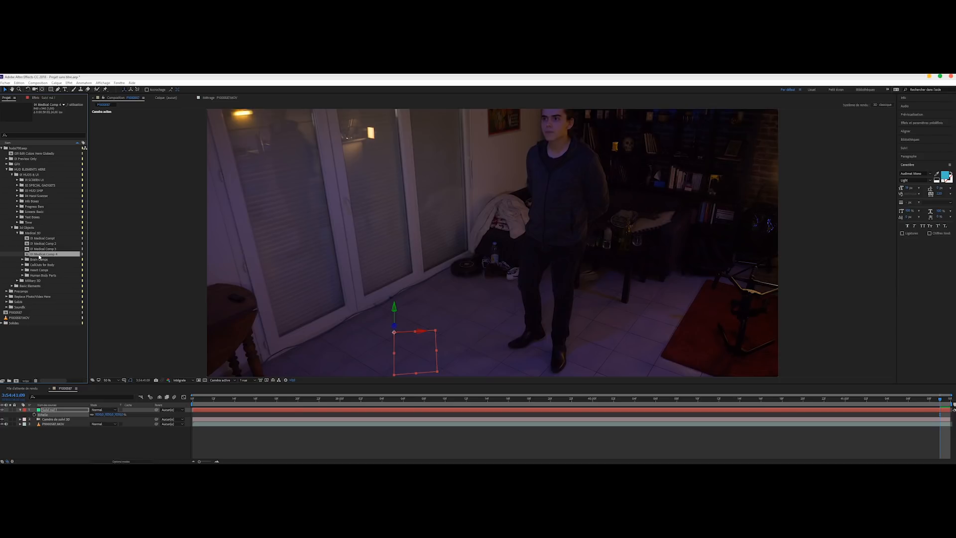
drag(39, 257, 105, 395)
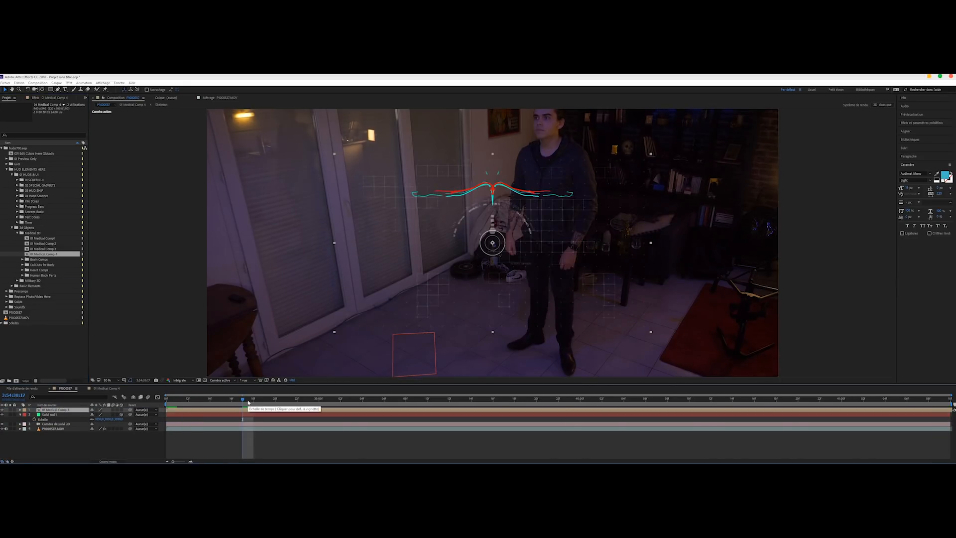
At 3:54:39:13, make the medical layer 3D, rotate it in perspective, enlarge it and position it in front of the man.
drag(245, 399, 307, 398)
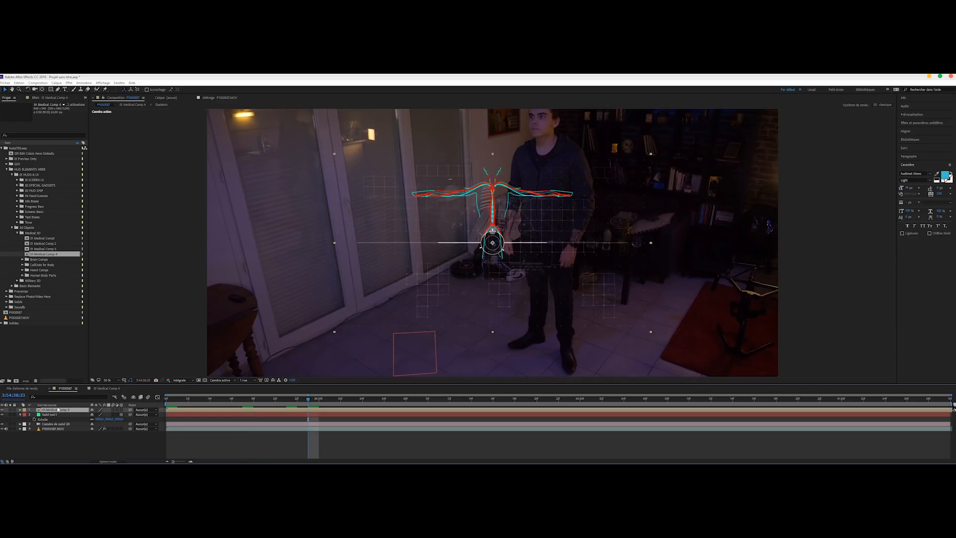
click(48, 405)
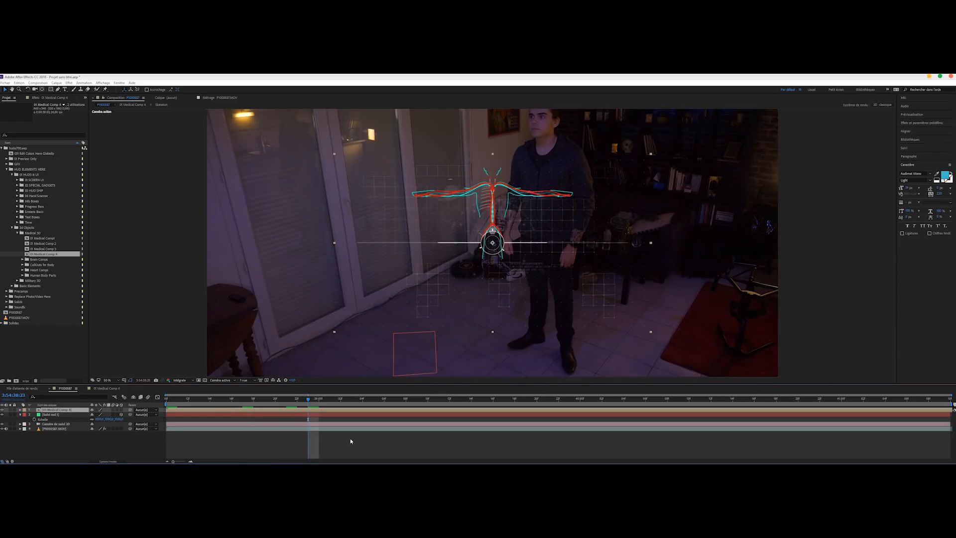
click(461, 399)
click(121, 410)
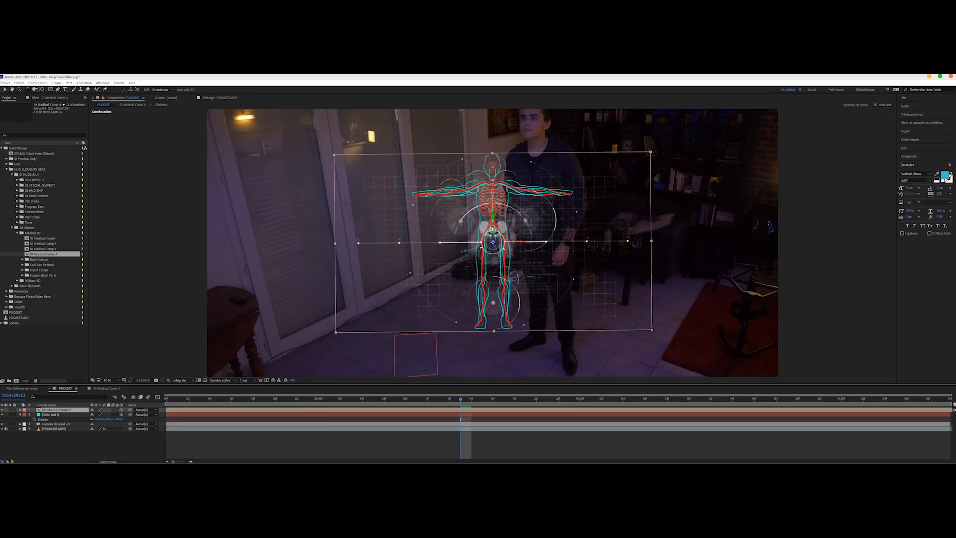
drag(493, 243, 477, 188)
key(v)
drag(636, 338, 688, 382)
drag(473, 190, 471, 198)
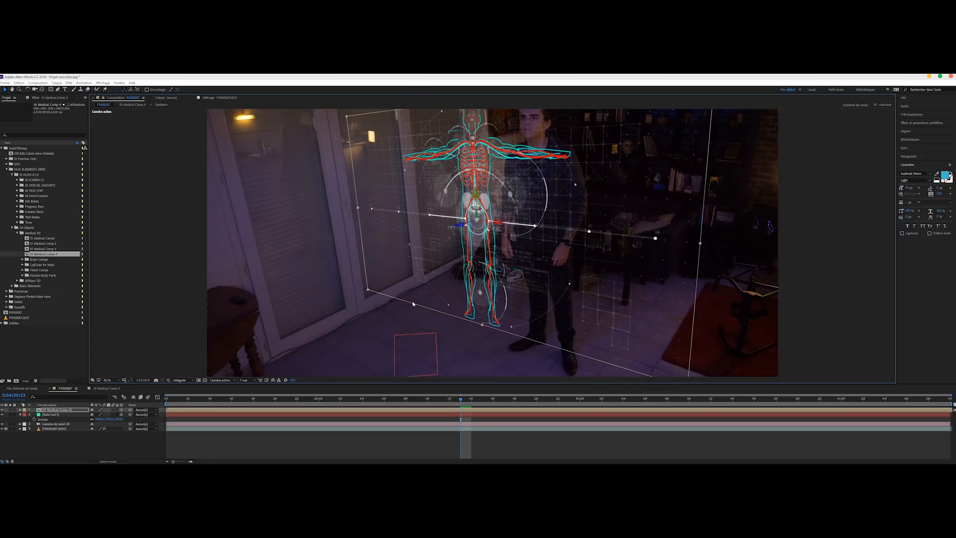
Set the medical layer's blending mode to Screen and precompose it together with the tracked solid and camera.
click(232, 399)
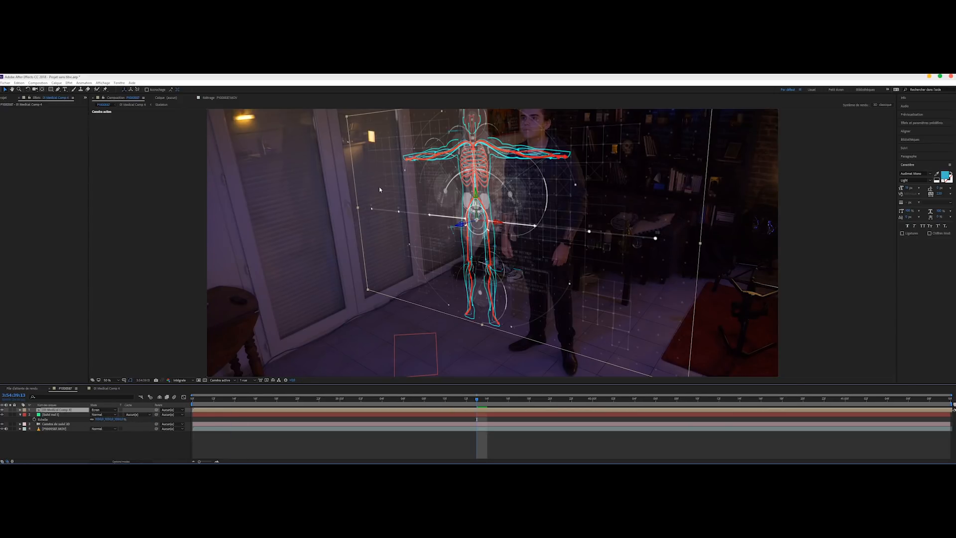
click(49, 425)
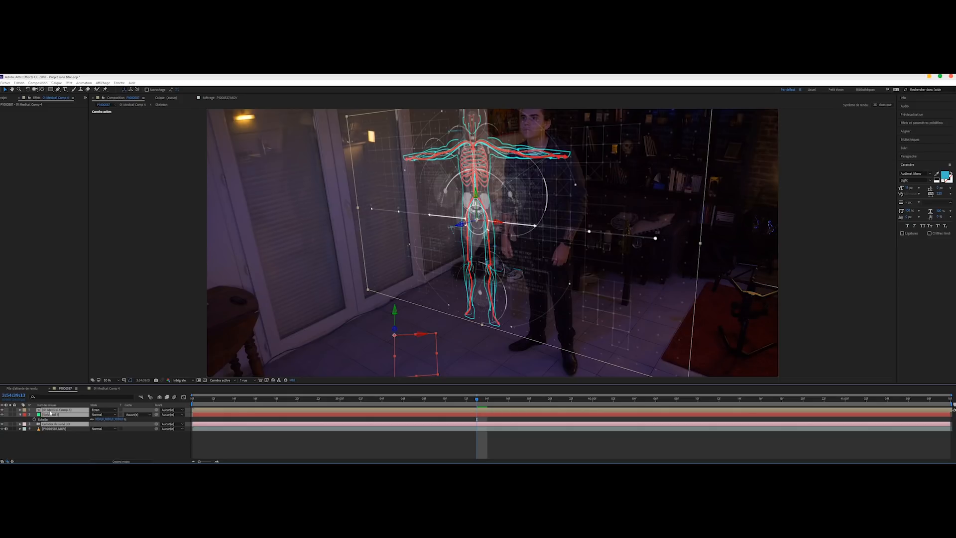
key(ctrl+shift+c)
click(501, 308)
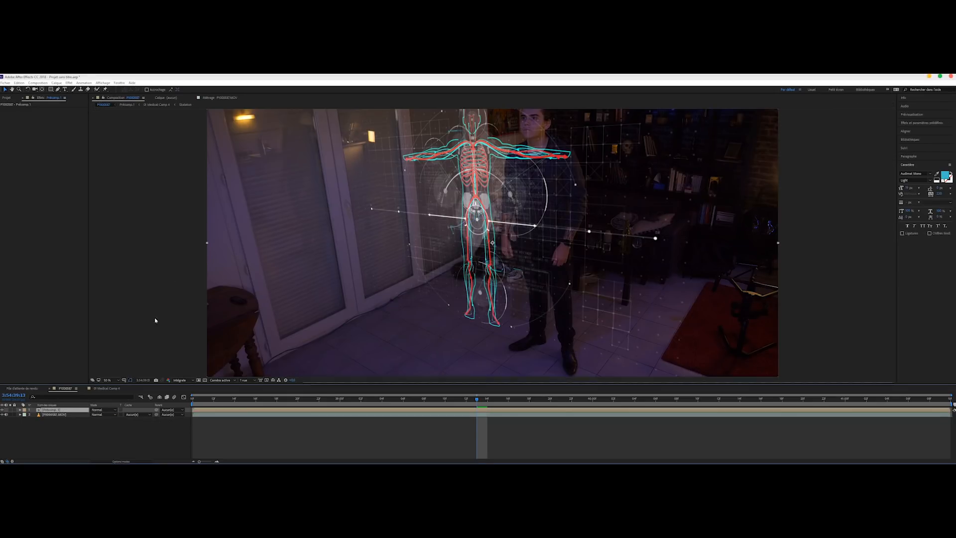
Apply Real Glow to the medical hologram precomp and set its Glow Radius to 200.
click(69, 83)
click(62, 96)
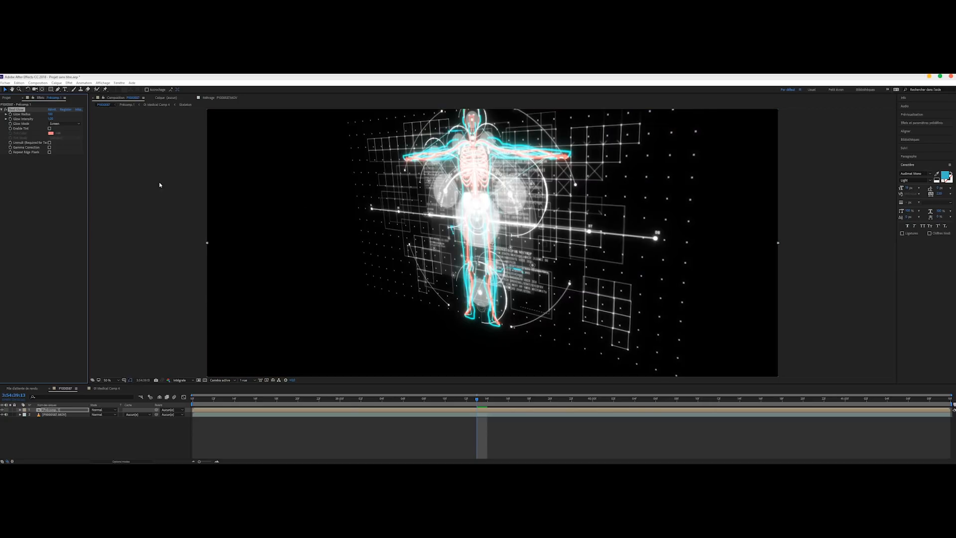
click(49, 115)
text(200)
key(Return)
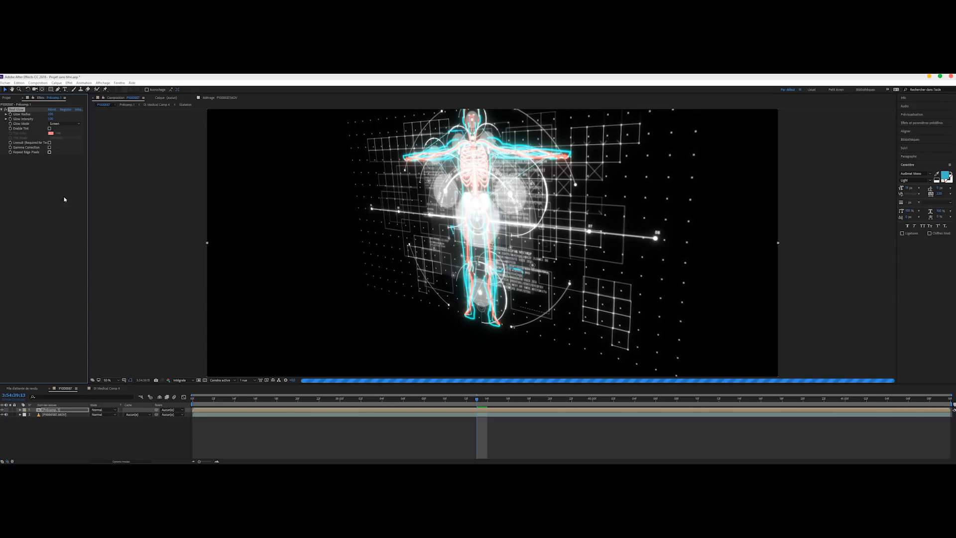
Enable Gamma Correction in Real Glow and set the hologram precomp's blending mode to Screen.
click(50, 148)
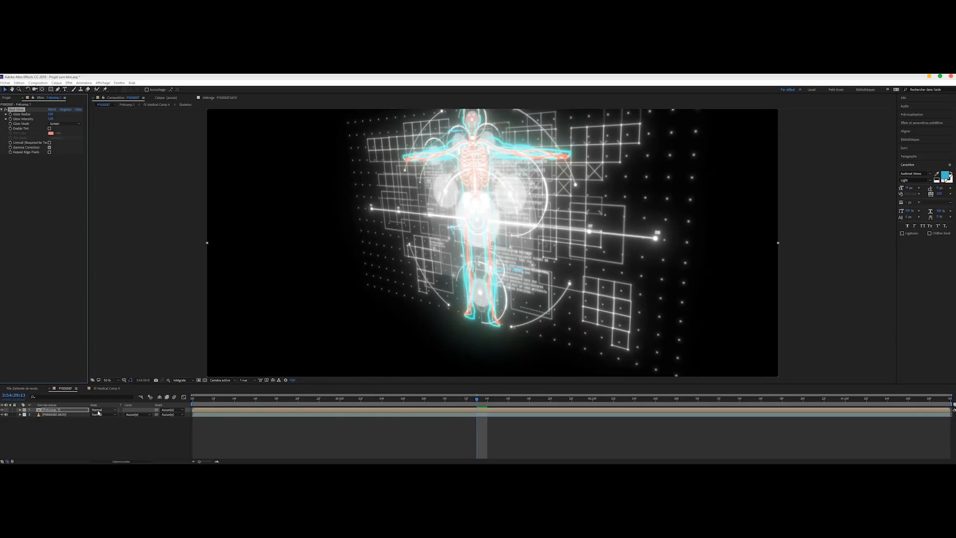
click(98, 412)
click(116, 232)
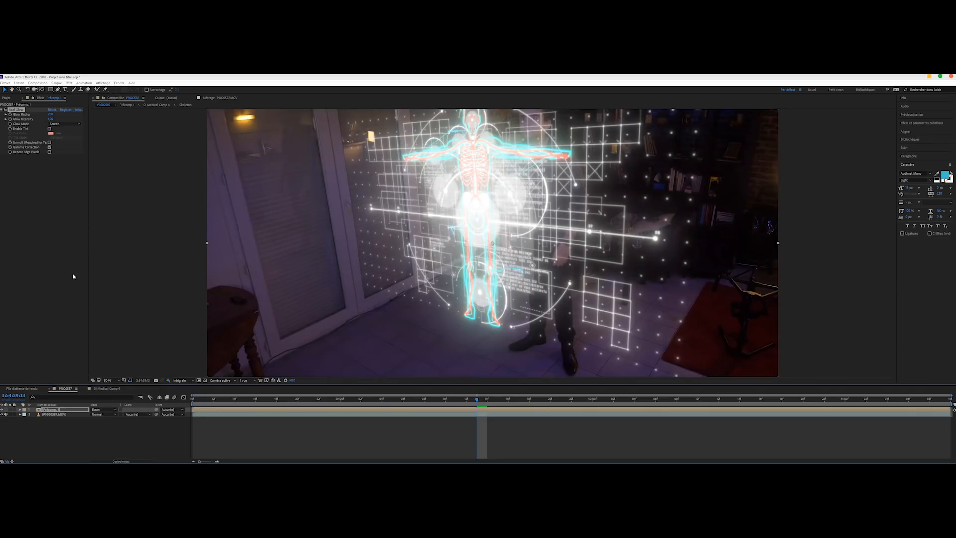